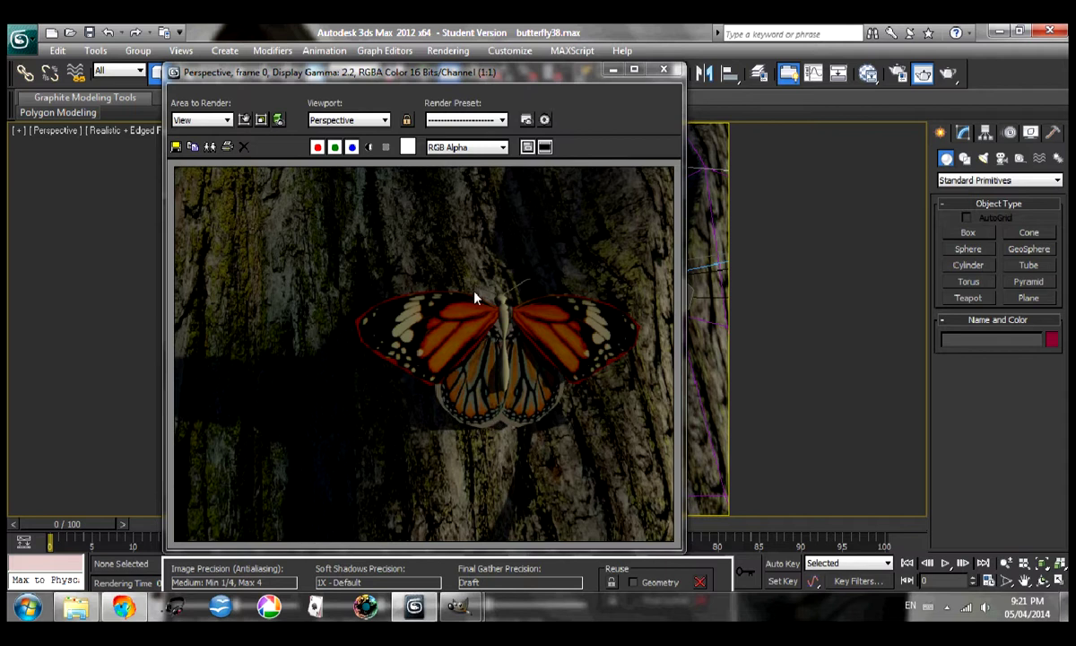
# - Switch to GIMP with the frontwing and backwing images both open, and make the frontwing image active
pyautogui.moveTo(456, 603)
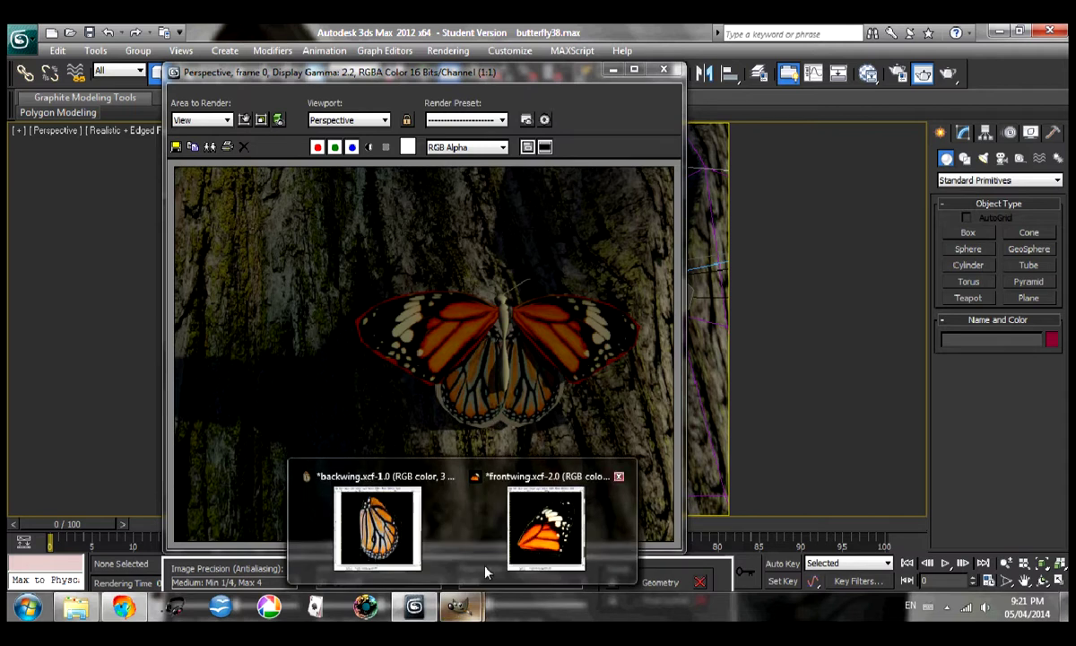
pyautogui.click(544, 527)
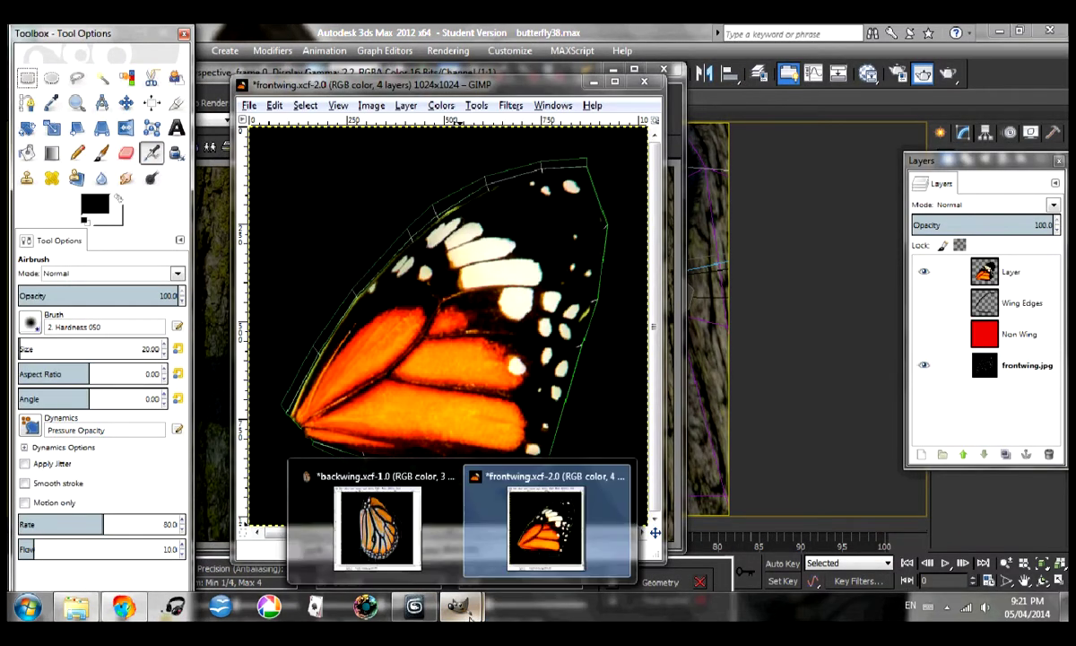
pyautogui.click(377, 525)
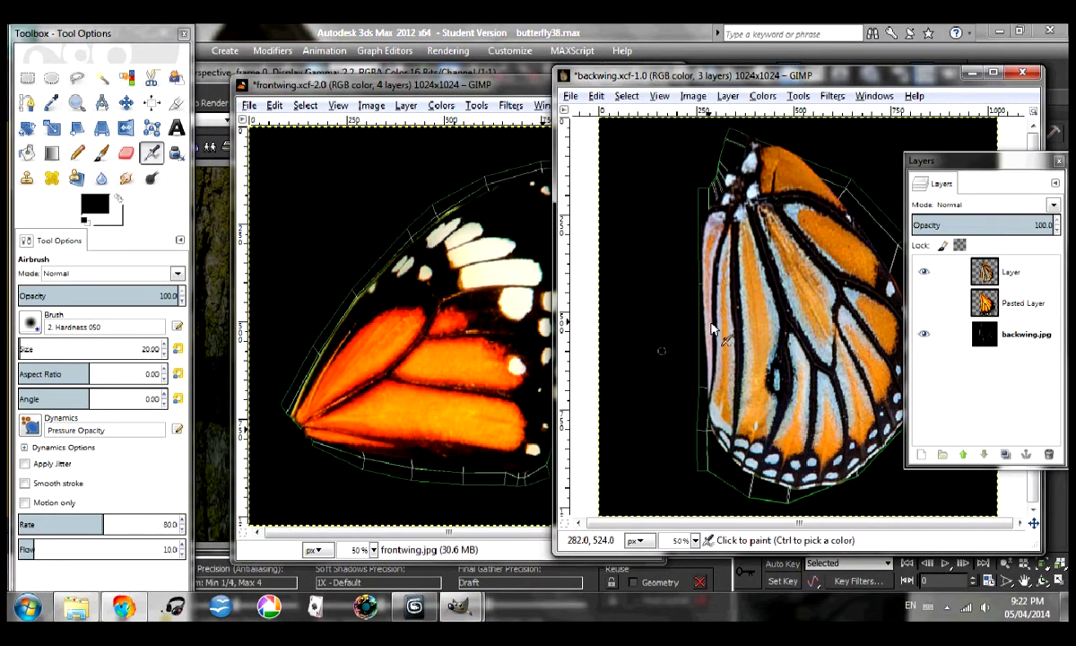
pyautogui.click(409, 403)
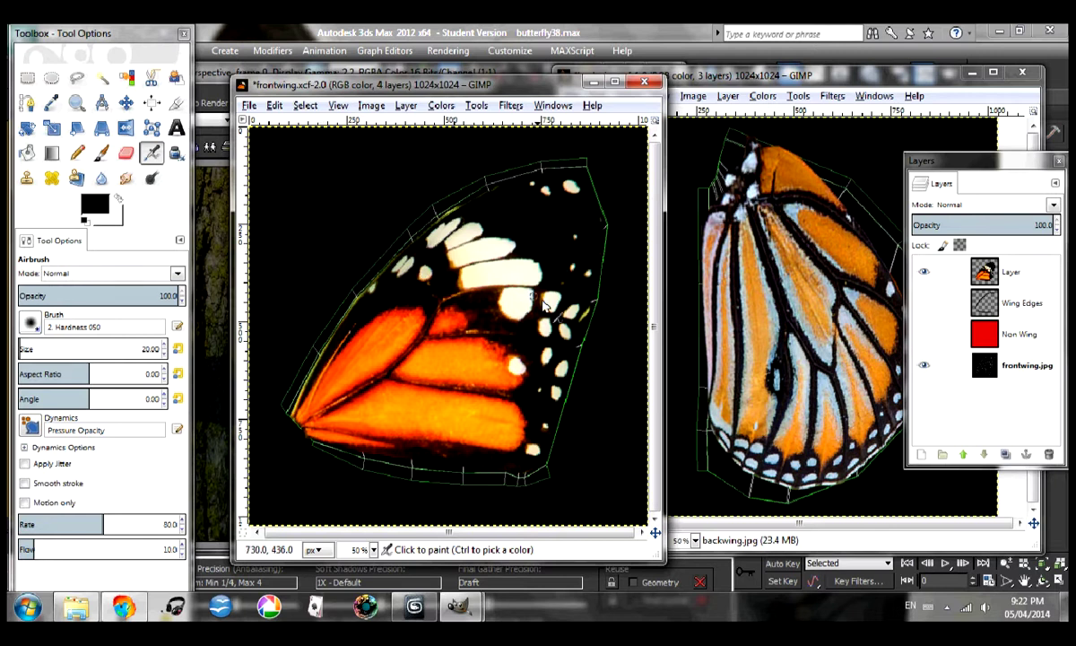
# - Compare the front wing artwork with the wireframe template by hiding and reshowing its layer, and make that artwork layer active
pyautogui.click(924, 272)
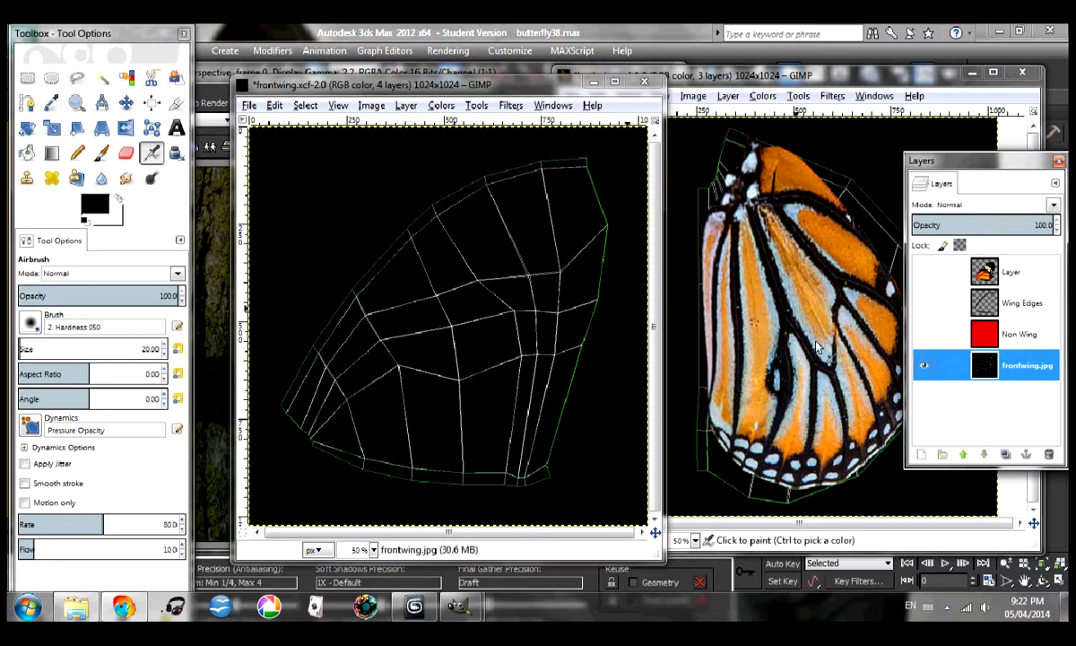
pyautogui.click(925, 271)
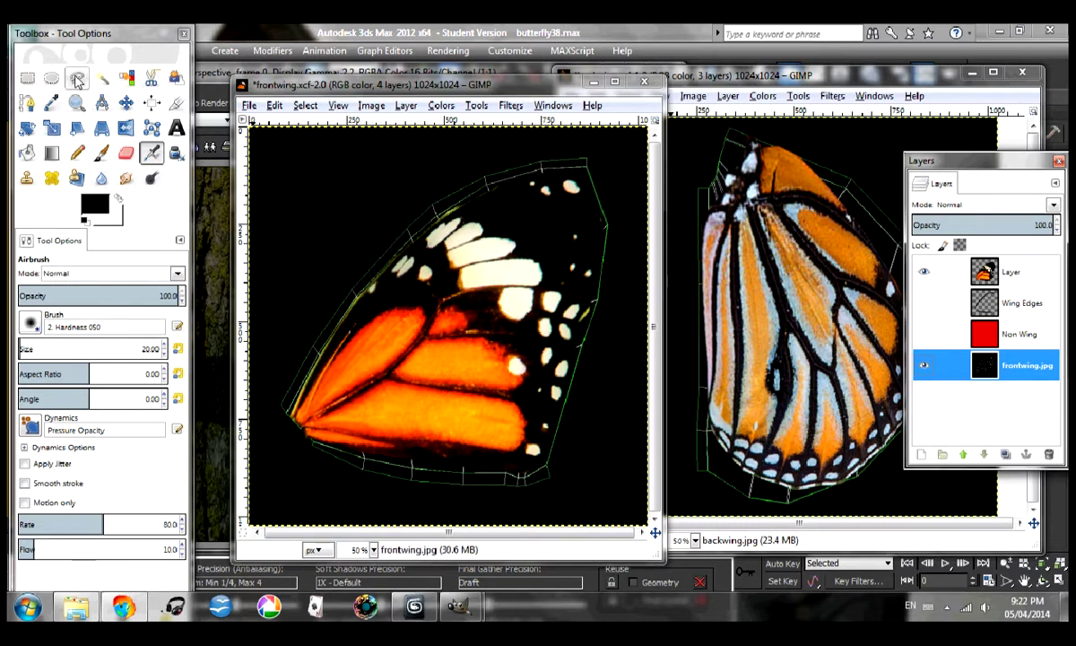
pyautogui.click(77, 80)
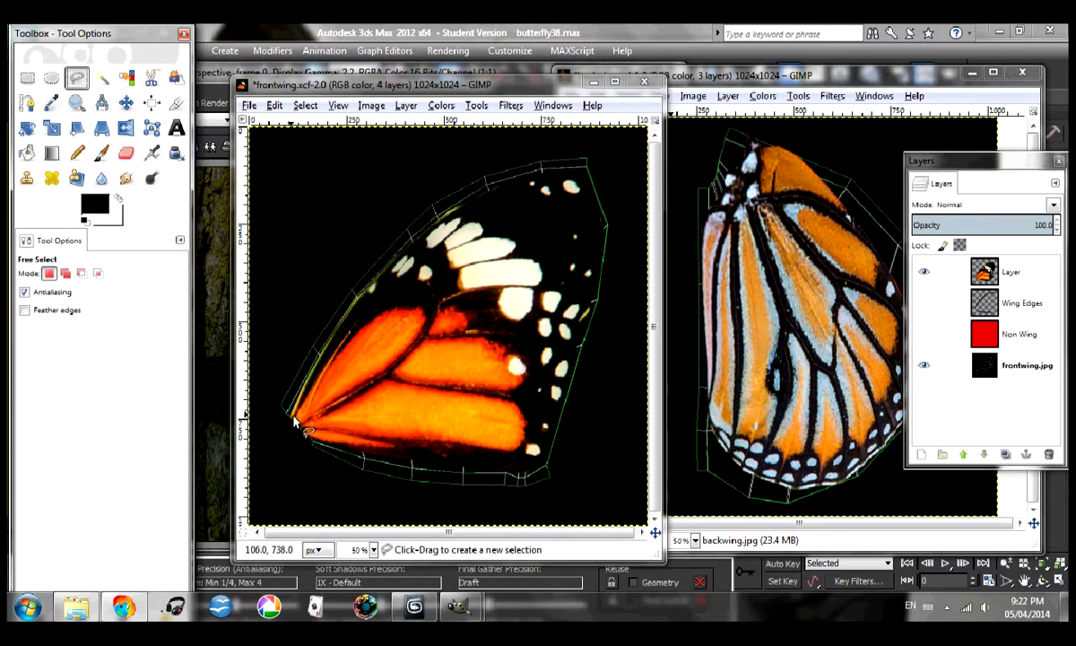
pyautogui.click(955, 262)
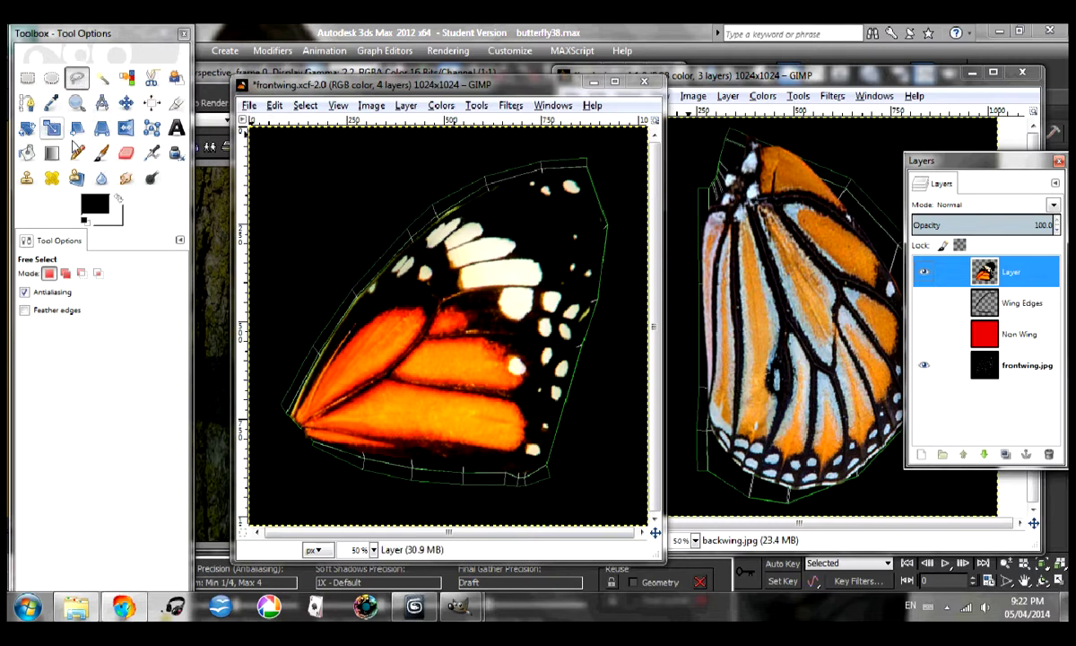
# - Outline the area outside the front wing's upper-left edge with a polygonal Free Select, and clear that selection
pyautogui.click(291, 414)
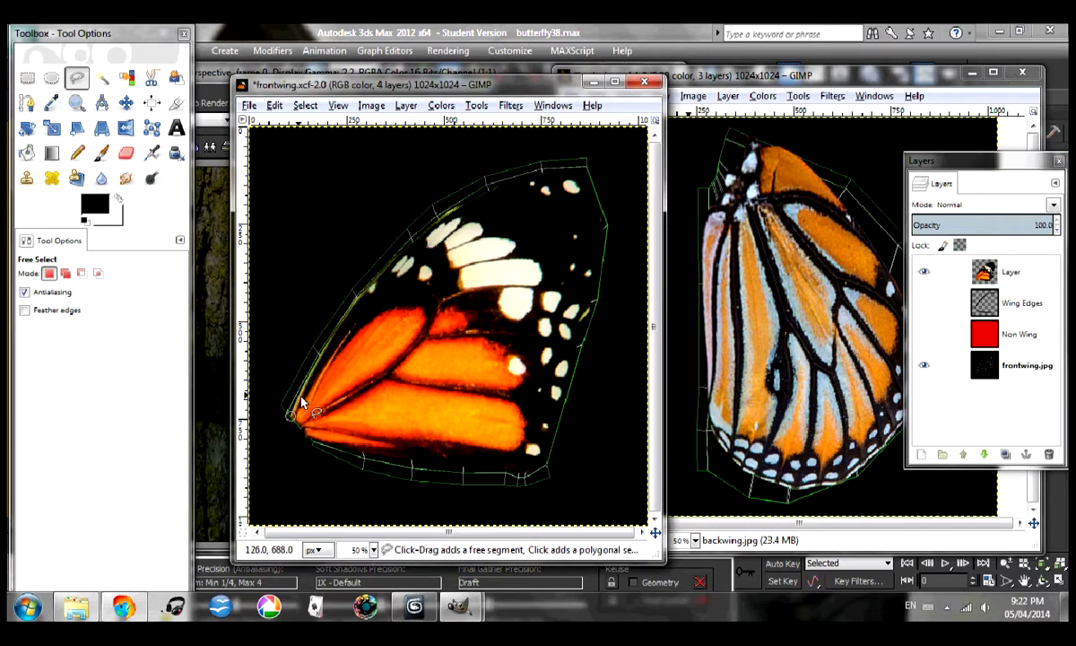
pyautogui.click(297, 395)
pyautogui.click(308, 371)
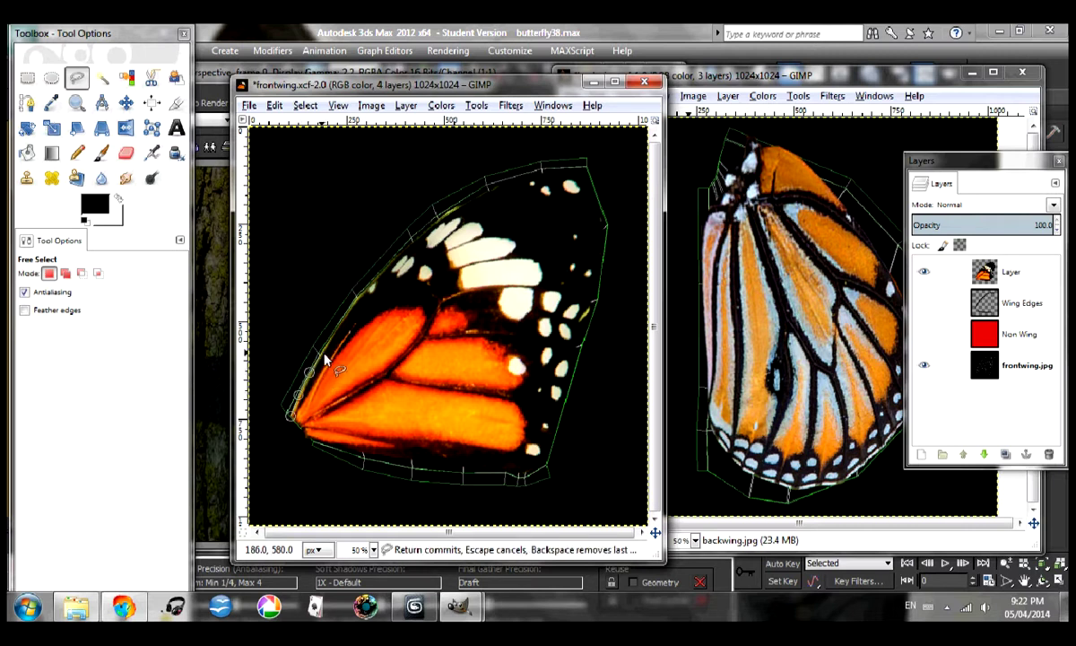
pyautogui.click(322, 351)
pyautogui.click(335, 332)
pyautogui.click(356, 312)
pyautogui.click(338, 264)
pyautogui.click(282, 332)
pyautogui.click(269, 408)
pyautogui.click(266, 445)
pyautogui.press('Return')
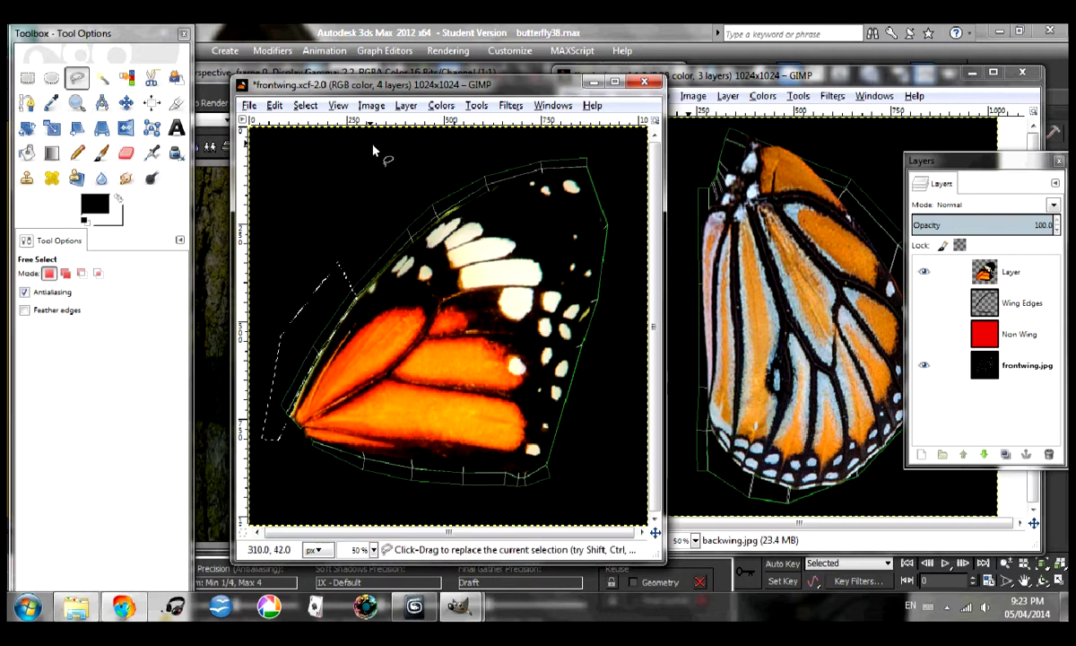
pyautogui.click(305, 105)
pyautogui.click(309, 133)
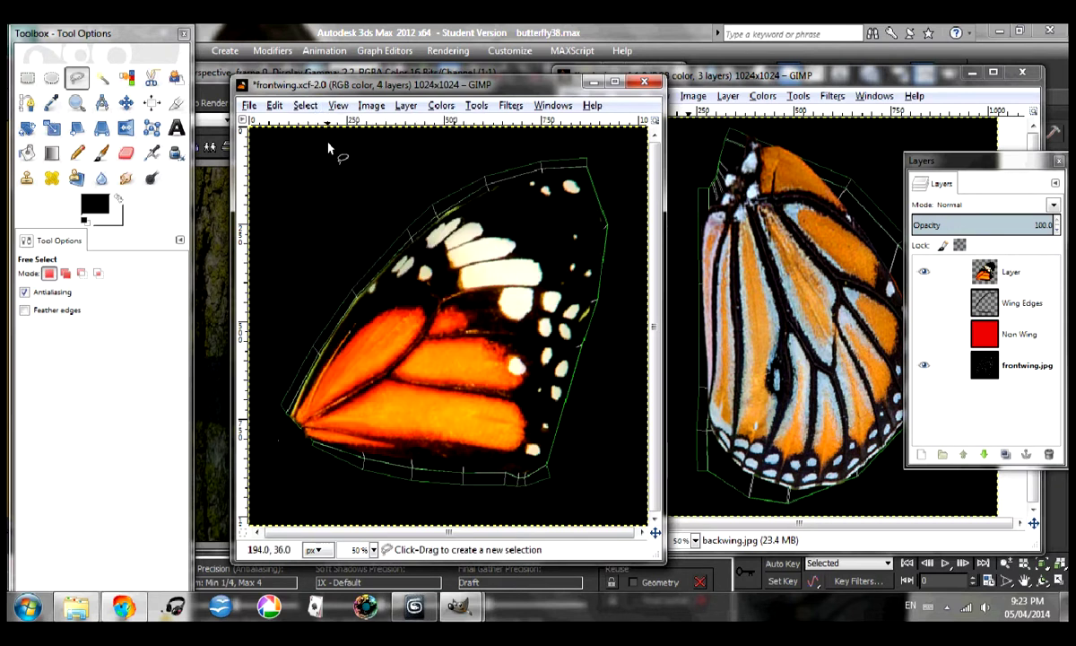
# - Hide the frontwing.jpg template layer and select the wing by fuzzy-selecting the transparent surroundings and inverting the selection
pyautogui.click(923, 365)
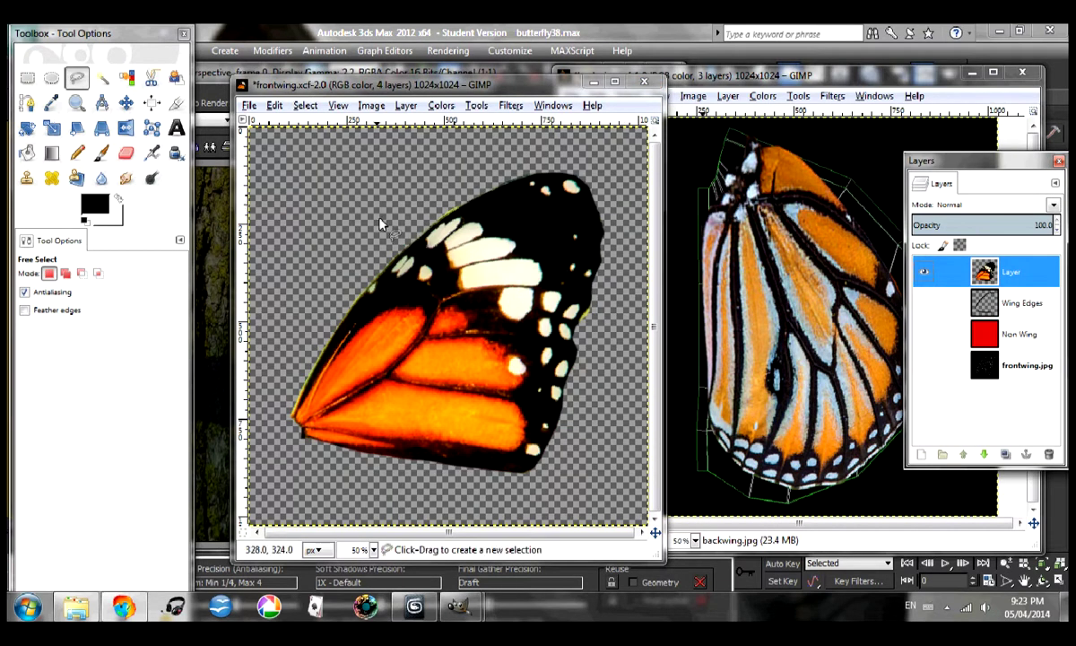
pyautogui.click(102, 78)
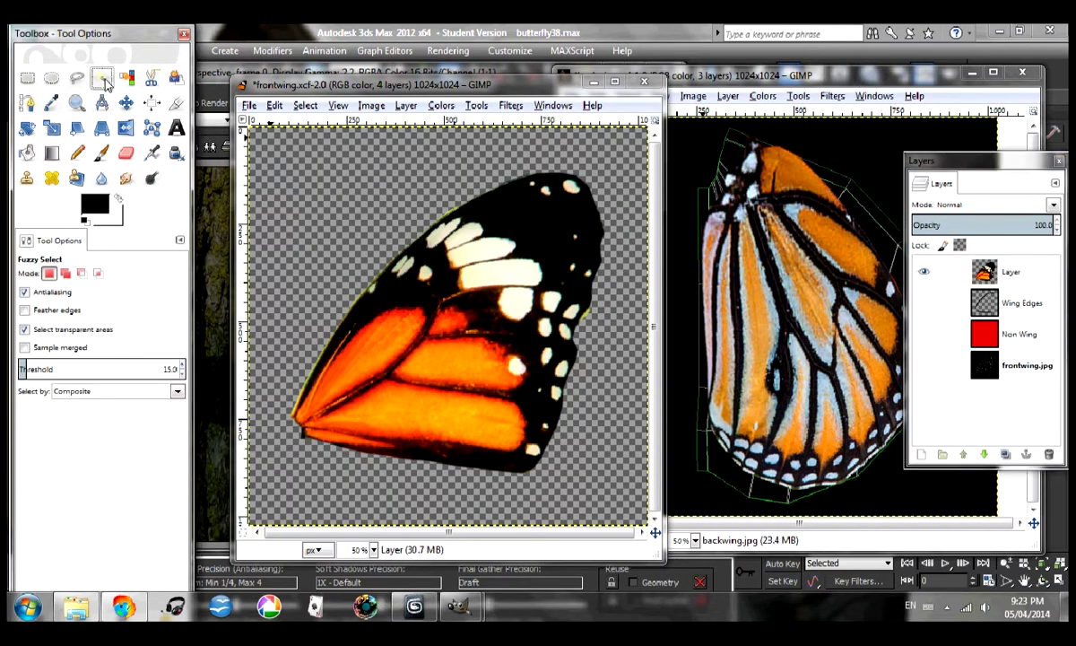
pyautogui.click(356, 200)
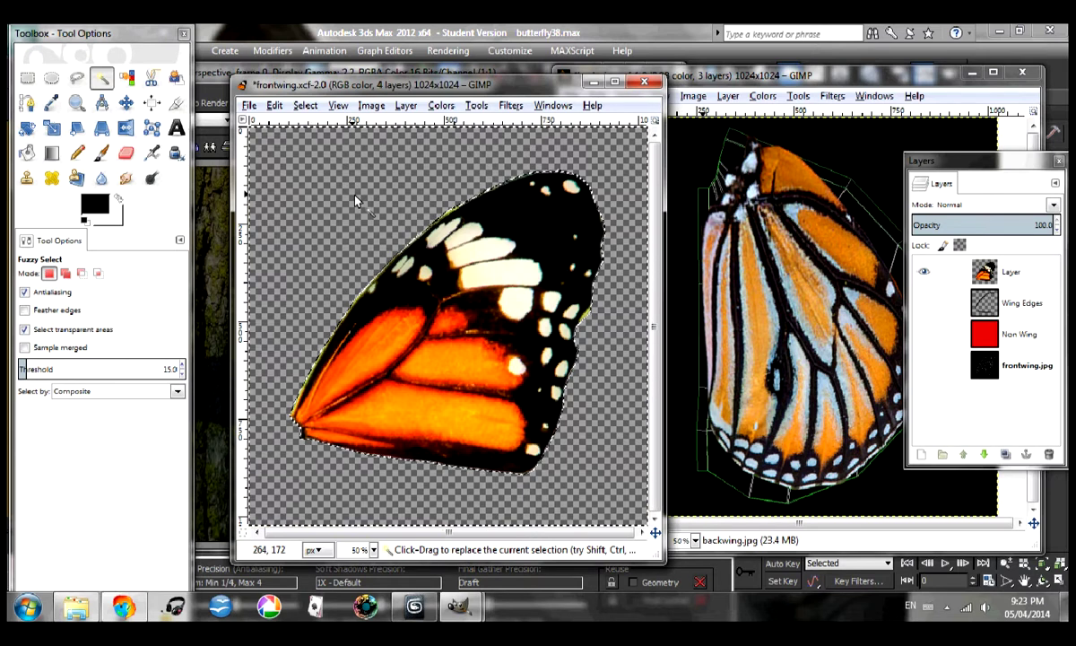
pyautogui.click(307, 106)
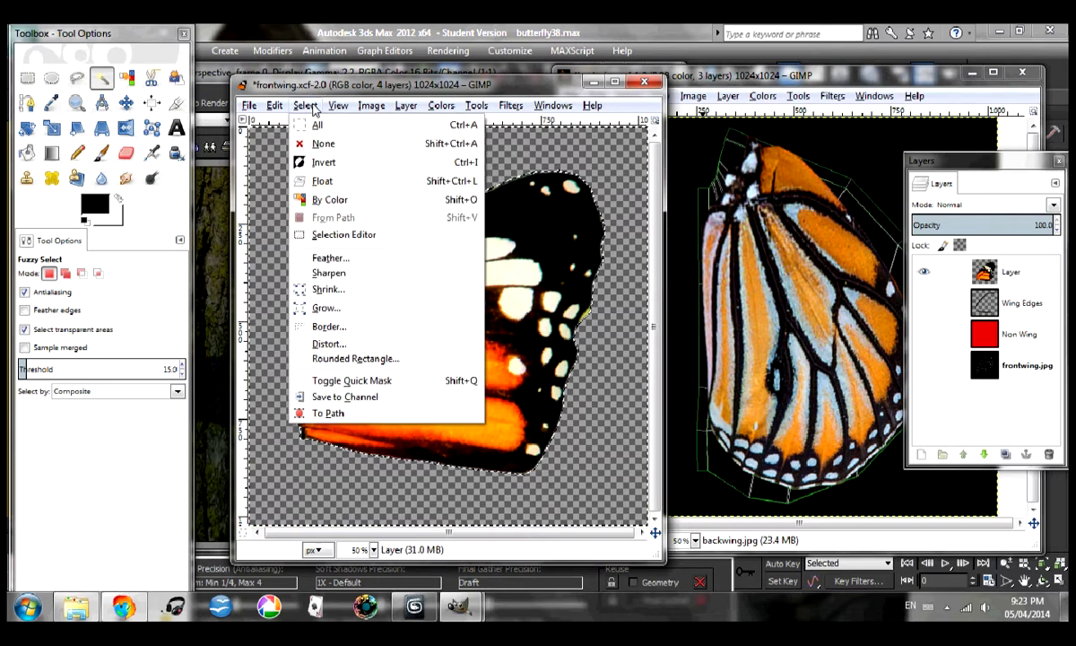
pyautogui.click(329, 163)
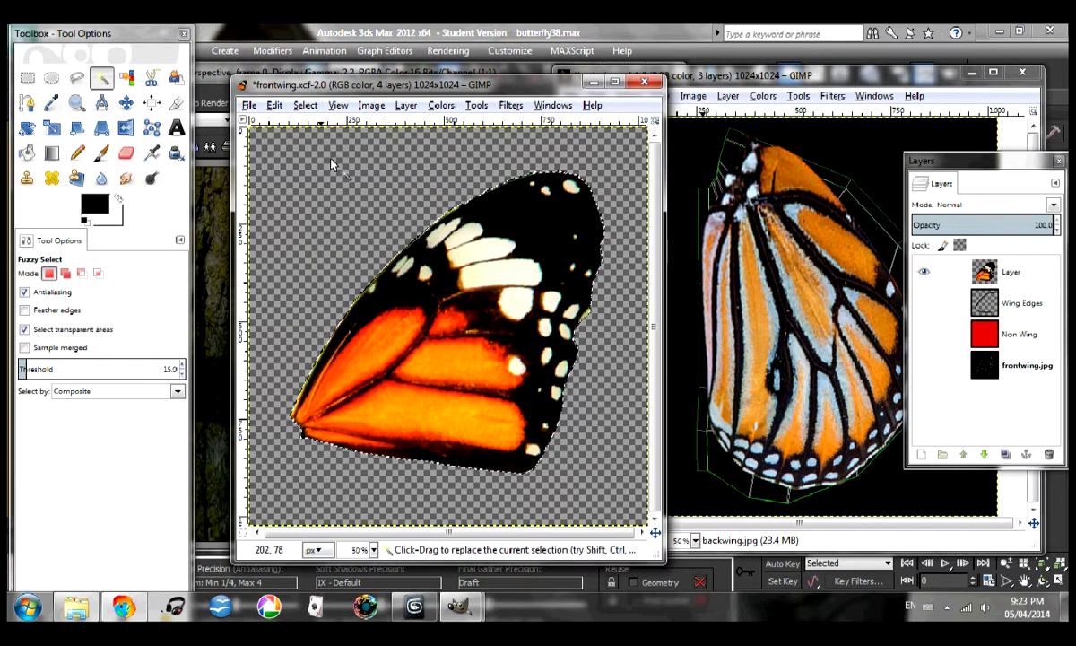
# - Shrink the front wing selection by 1 px
pyautogui.click(306, 106)
pyautogui.click(348, 289)
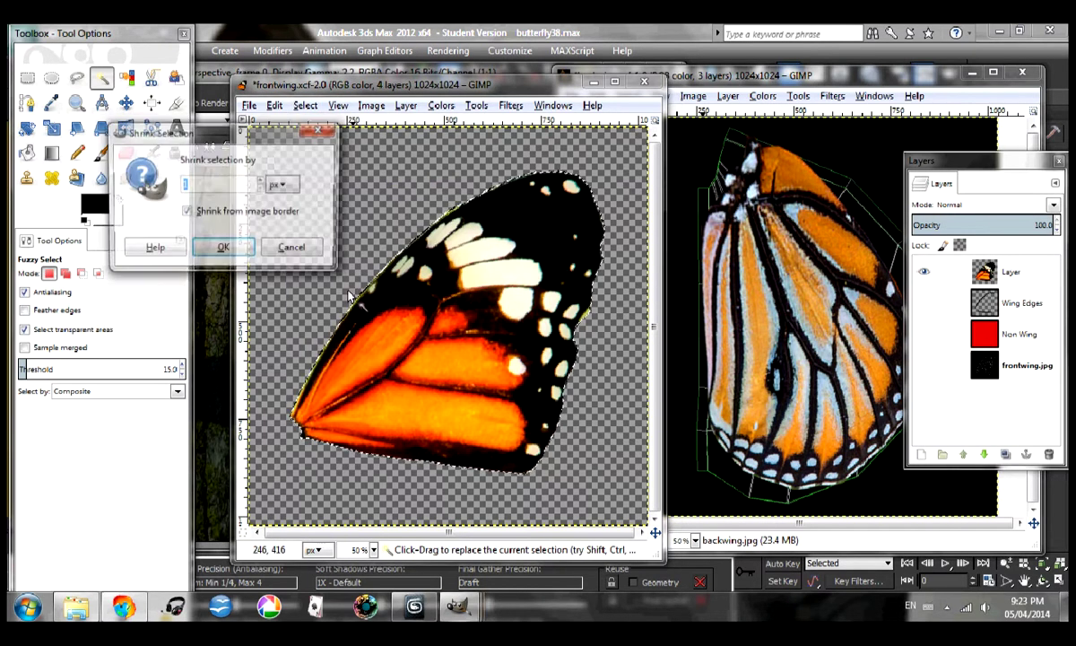
pyautogui.click(217, 249)
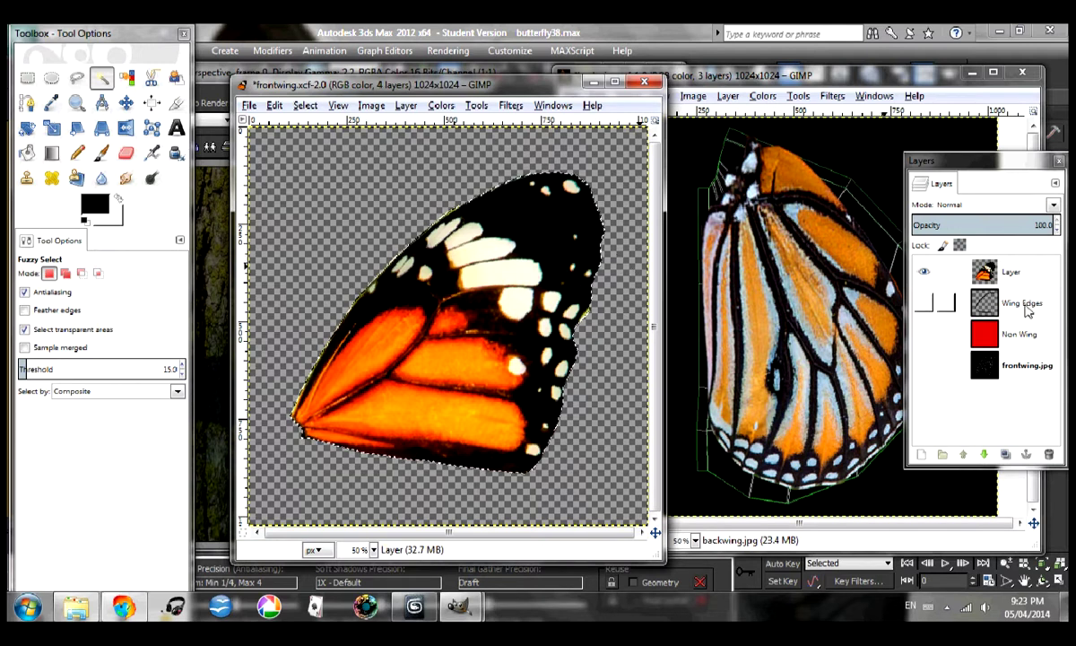
# - Create a new 1024 x 1024 transparent layer and fill the wing selection on it with white
pyautogui.click(922, 454)
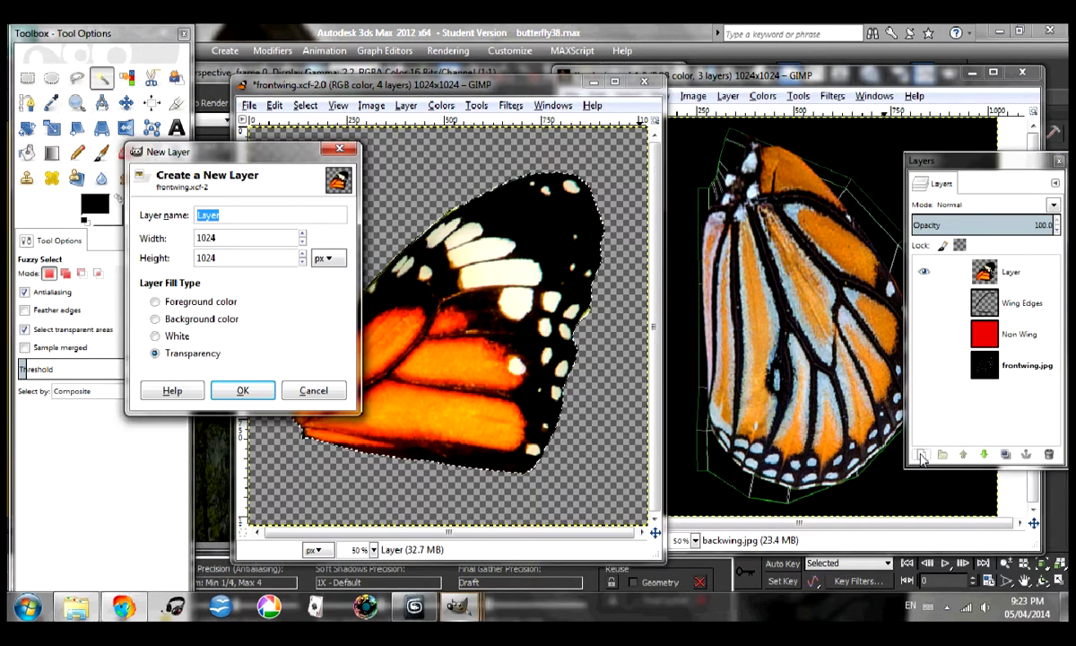
pyautogui.click(240, 392)
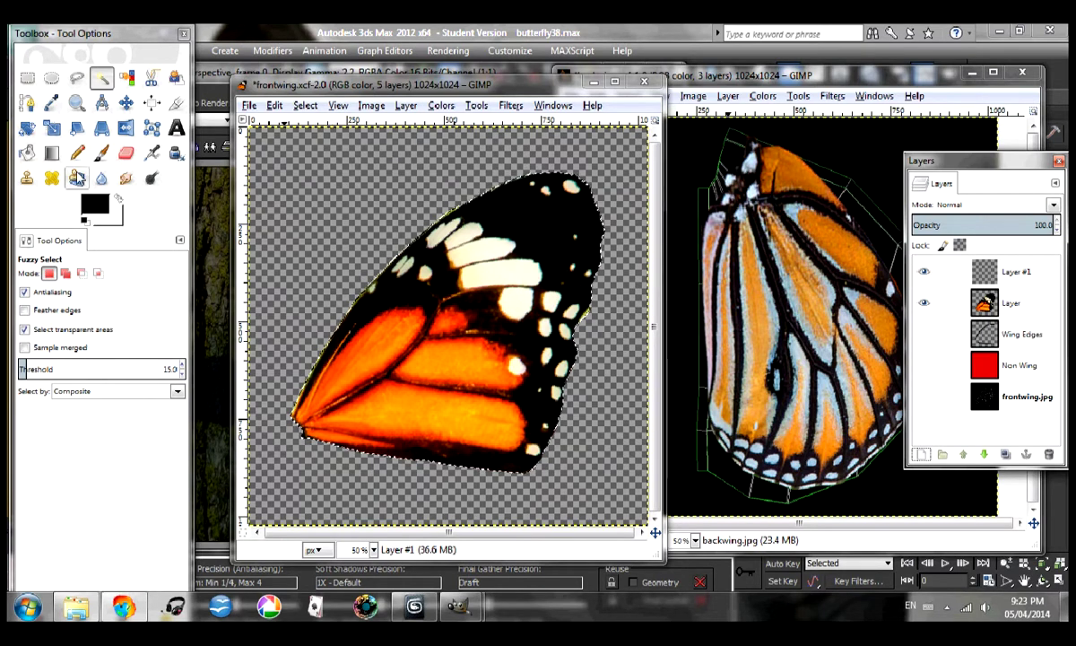
pyautogui.click(28, 154)
pyautogui.click(117, 198)
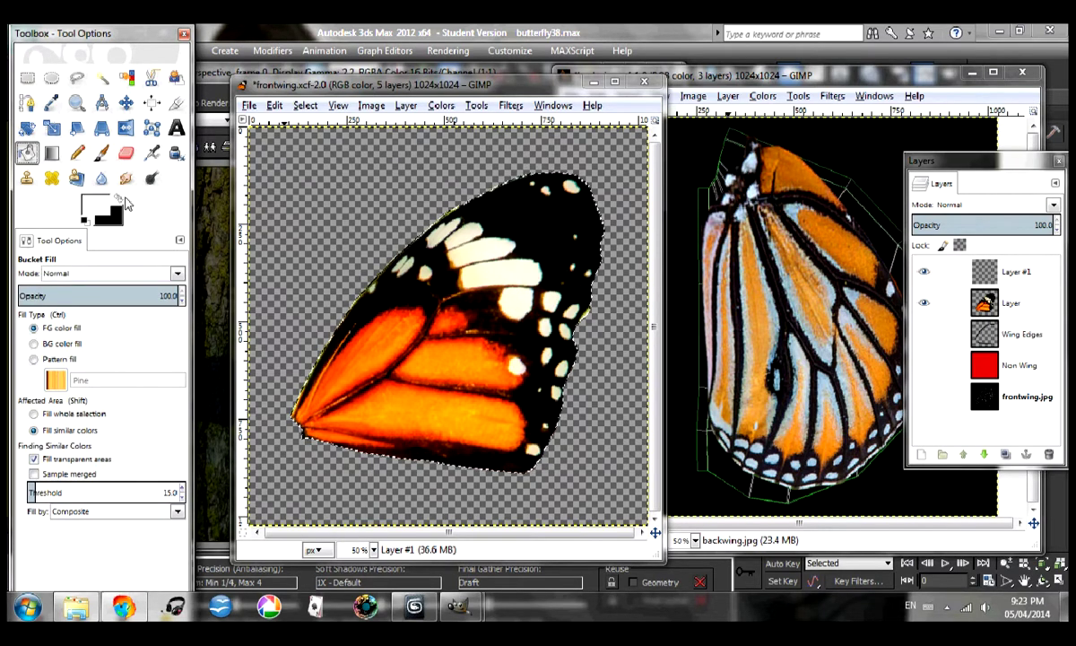
pyautogui.click(500, 257)
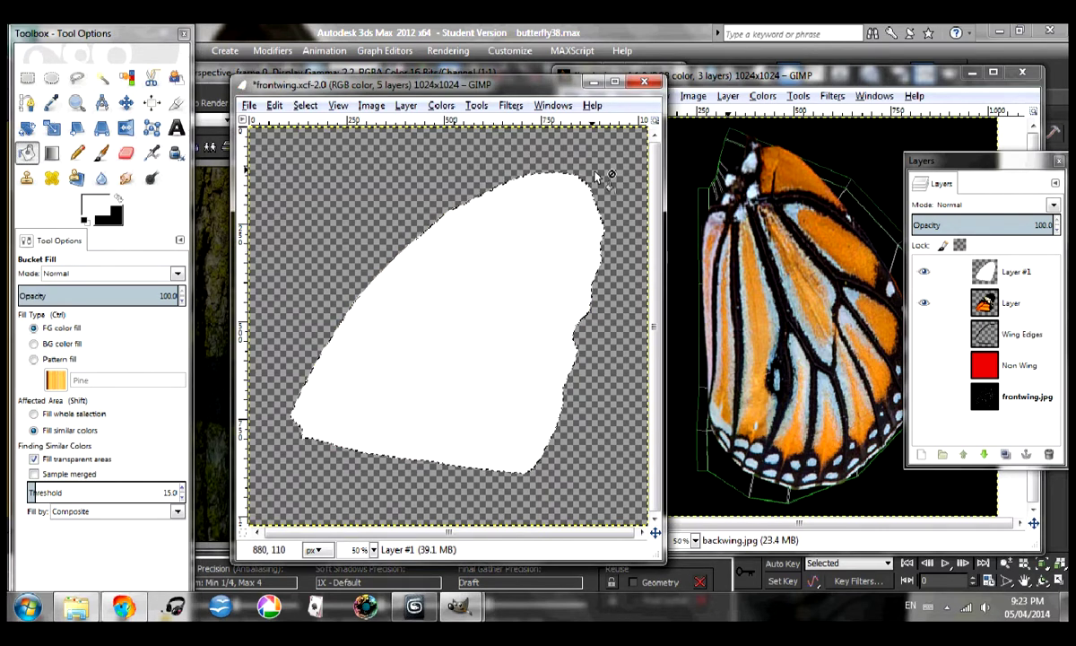
# - Invert the selection, fill the area around the white wing with black, and clear the selection
pyautogui.click(316, 106)
pyautogui.click(320, 141)
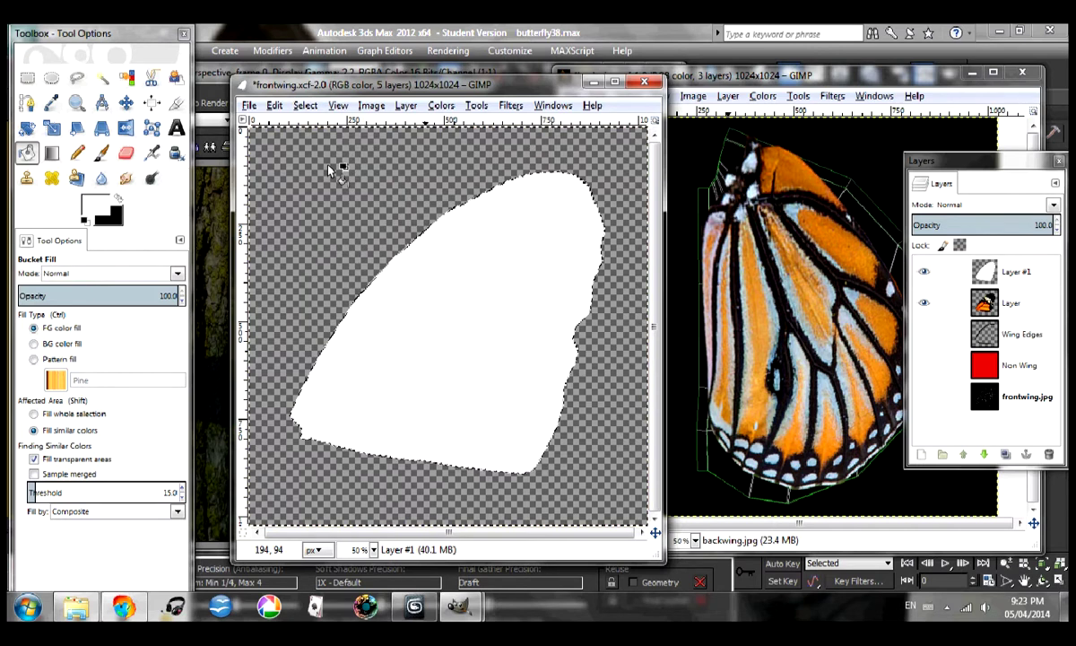
pyautogui.click(117, 198)
pyautogui.click(323, 170)
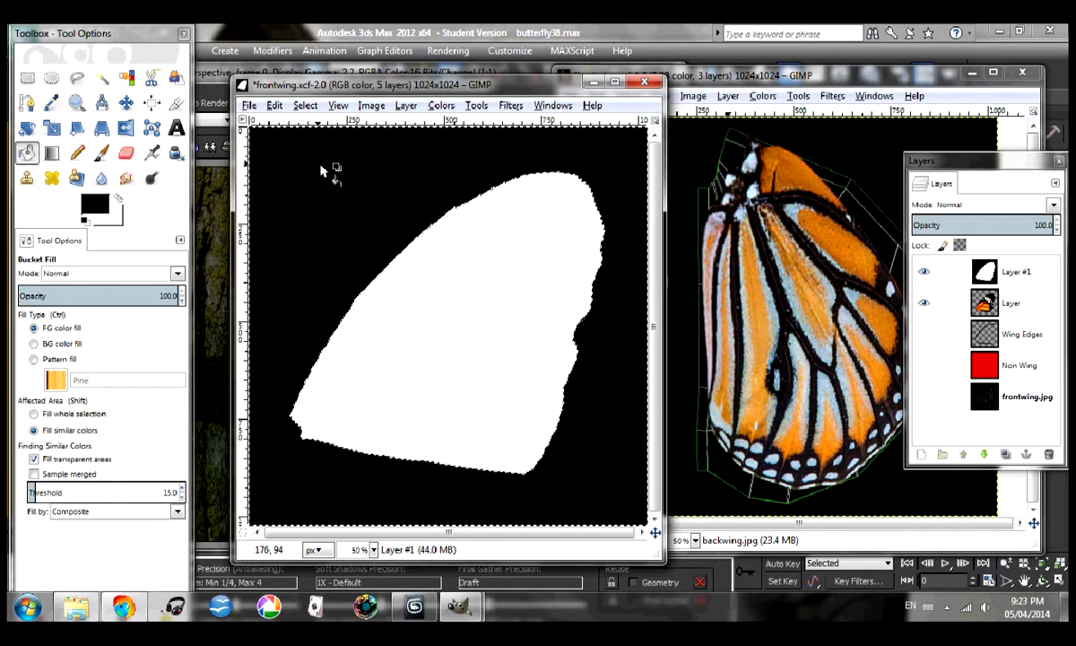
pyautogui.click(306, 106)
pyautogui.click(322, 165)
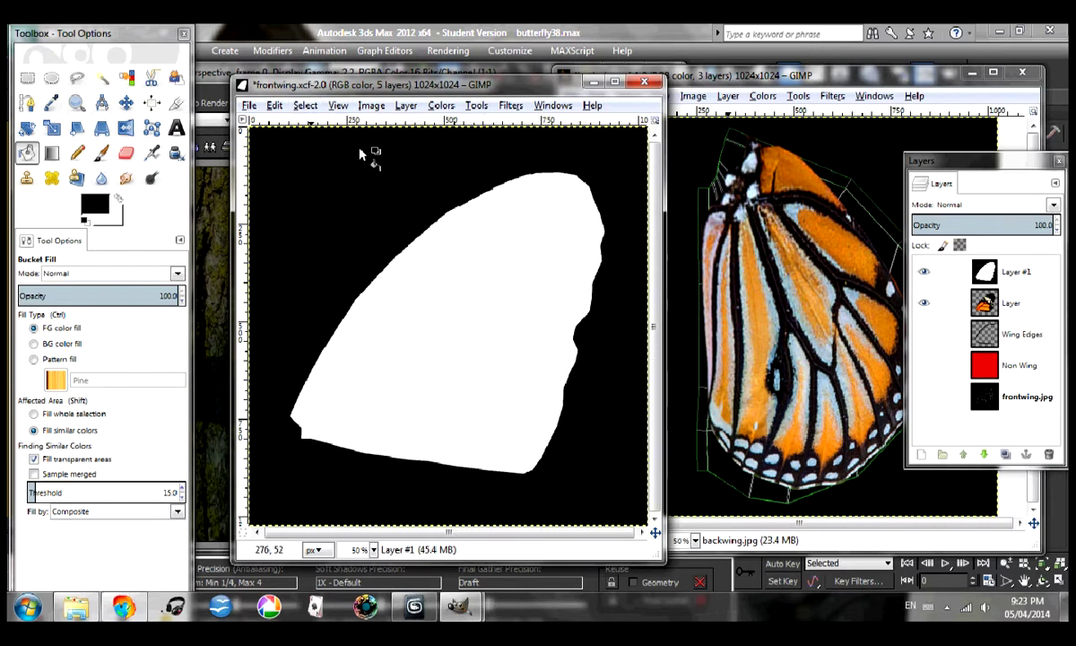
# - Export the black-and-white wing mask as frontwingalpha.png in the Alpha Map folder, replacing the existing file
pyautogui.click(249, 106)
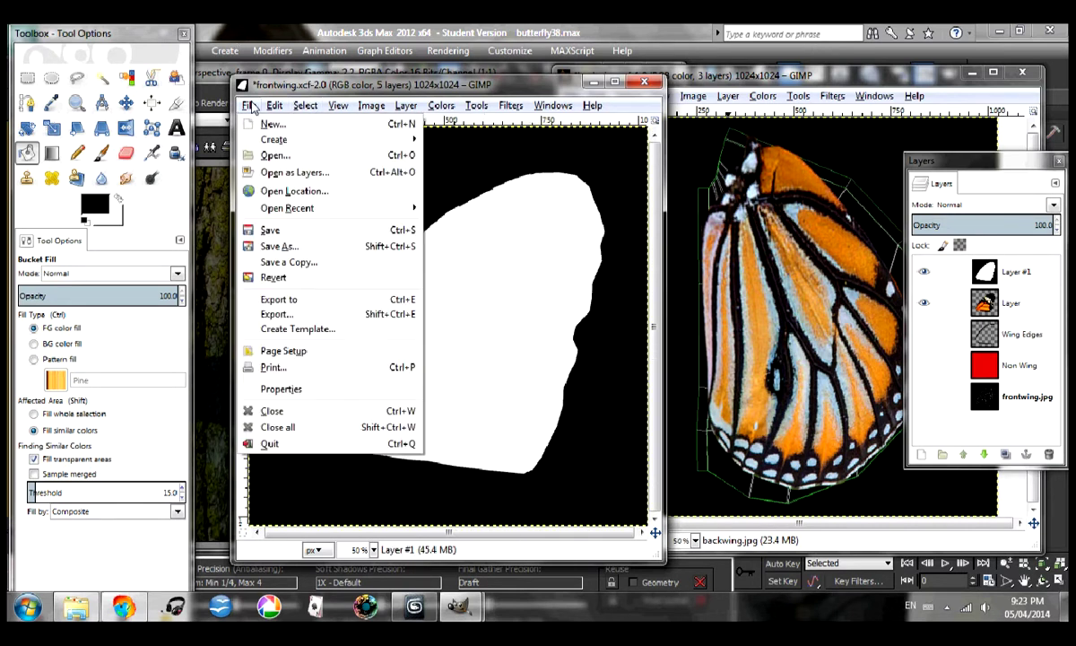
pyautogui.click(315, 302)
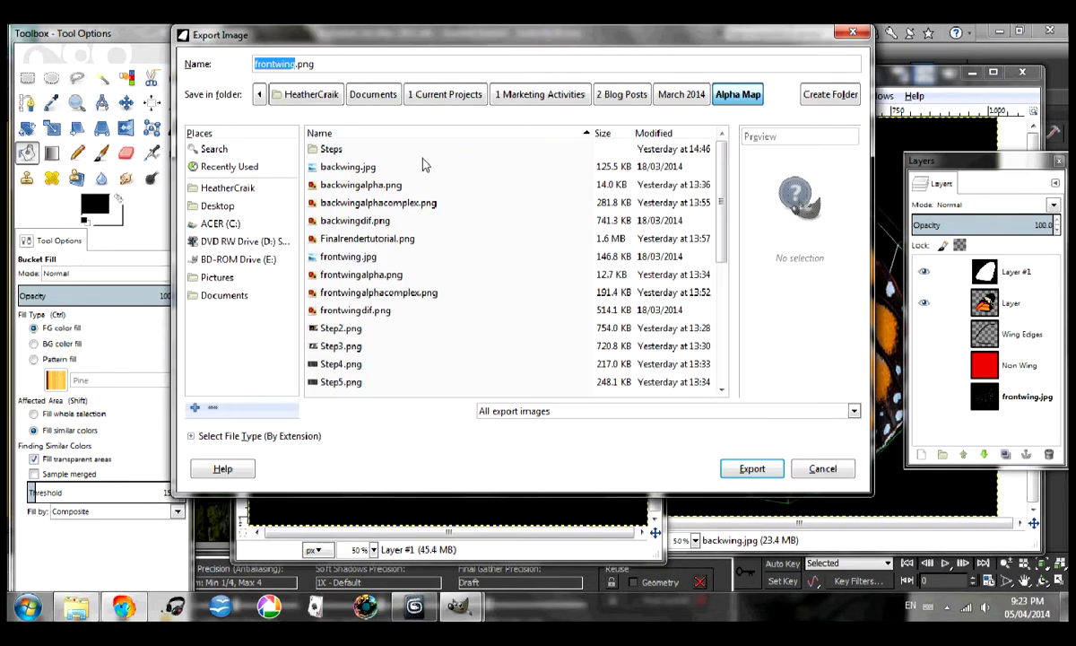
pyautogui.click(336, 274)
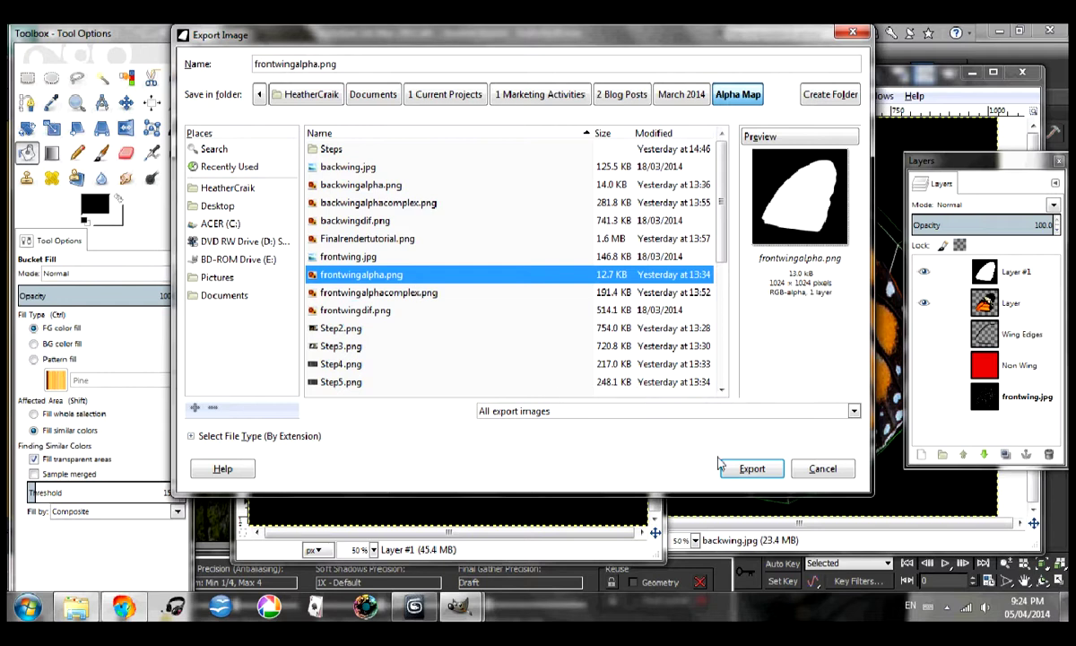
pyautogui.click(741, 474)
pyautogui.click(538, 315)
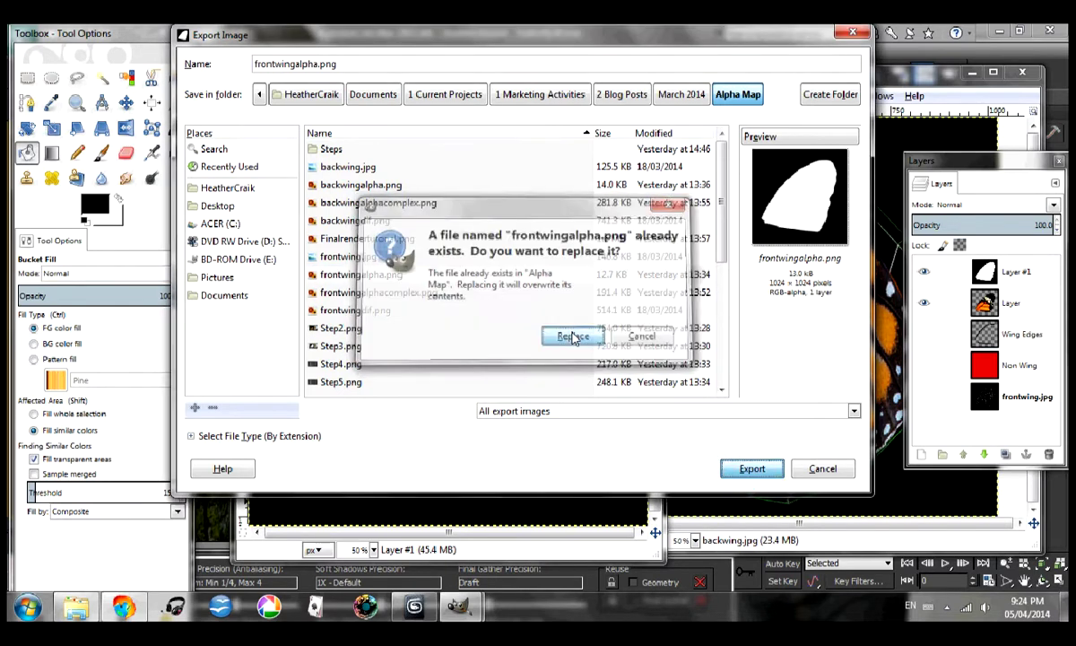
pyautogui.click(544, 458)
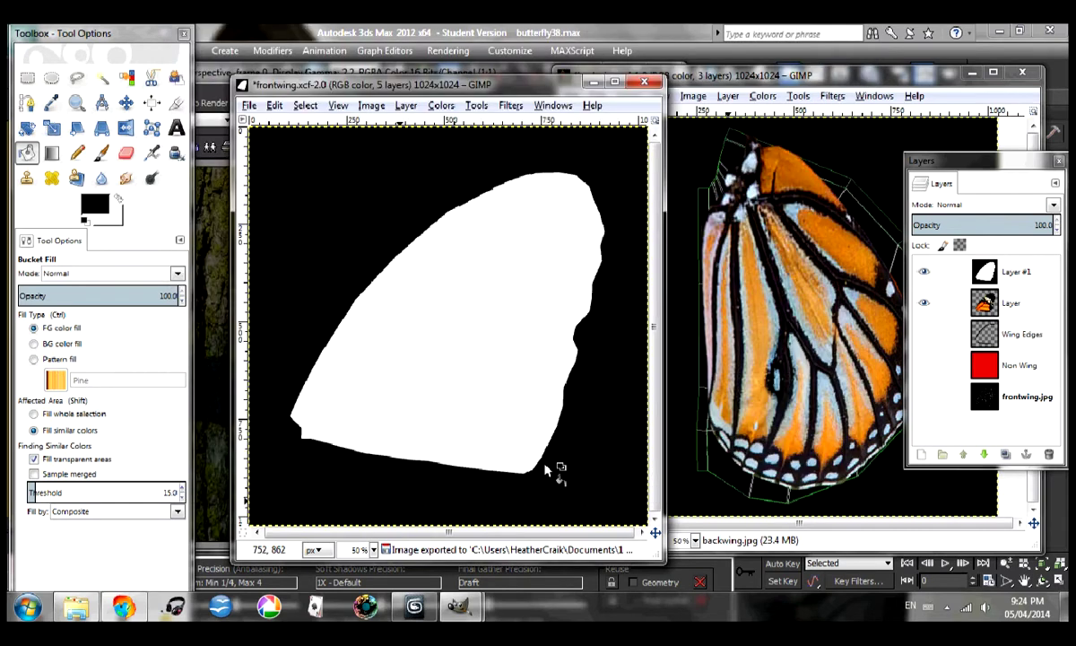
# - Switch back to 3ds Max, close the rendered frame, and open the Front Wings material's parameters in the Slate Material Editor
pyautogui.click(664, 41)
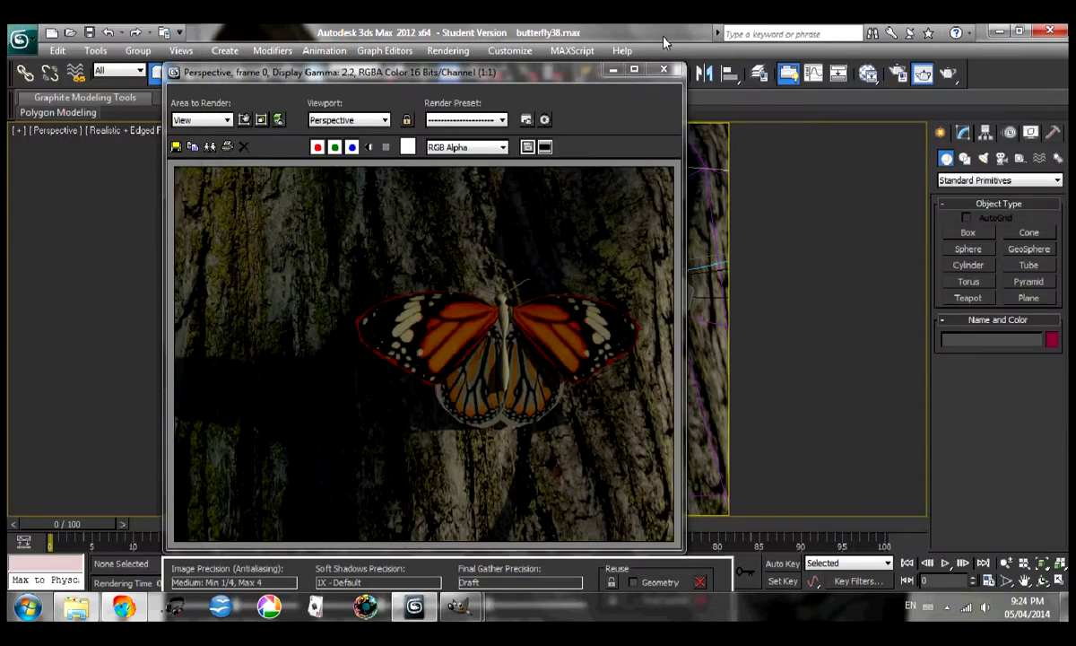
pyautogui.click(665, 72)
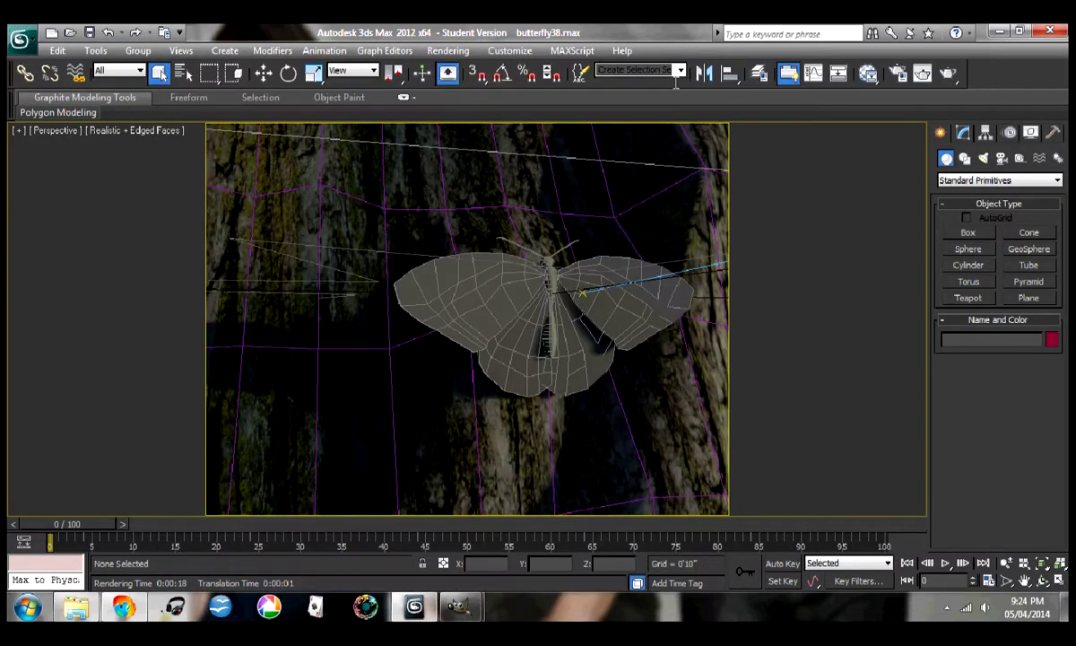
pyautogui.click(868, 73)
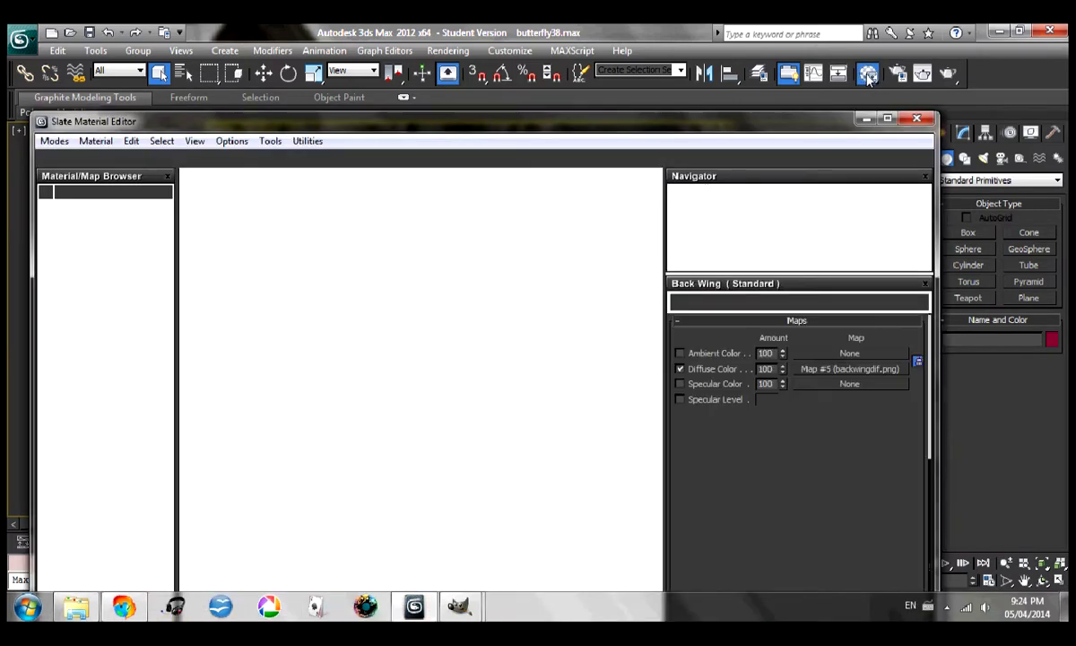
pyautogui.moveTo(613, 130); pyautogui.dragTo(652, 43)
pyautogui.doubleClick(538, 363)
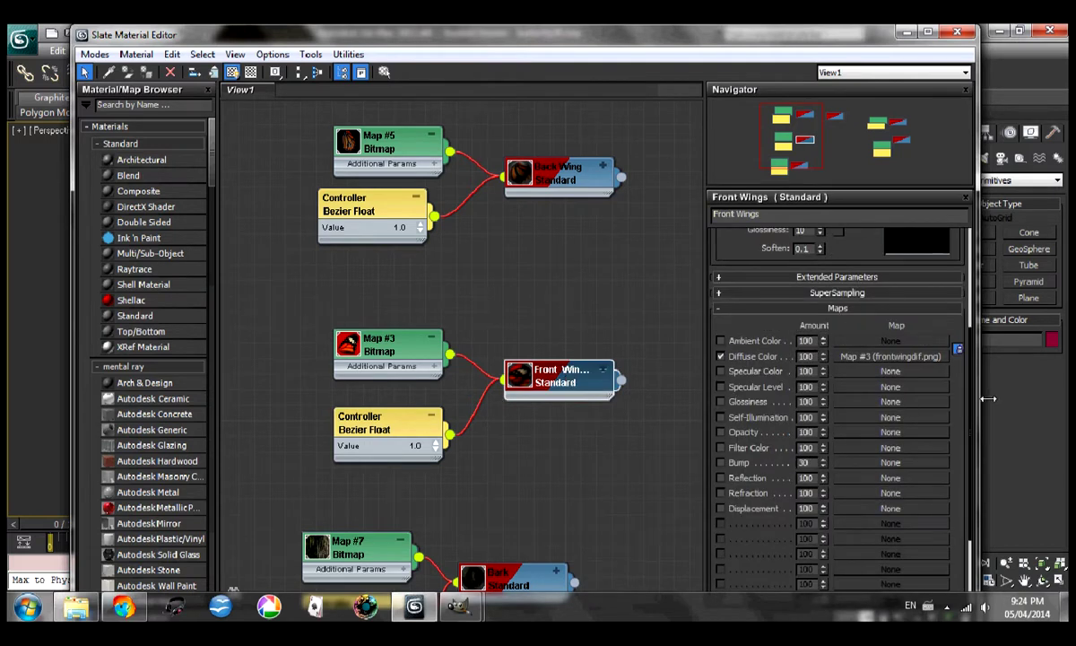
# - Add a Bitmap map to the Opacity slot of the Front Wings material
pyautogui.scroll(5, 914, 386)
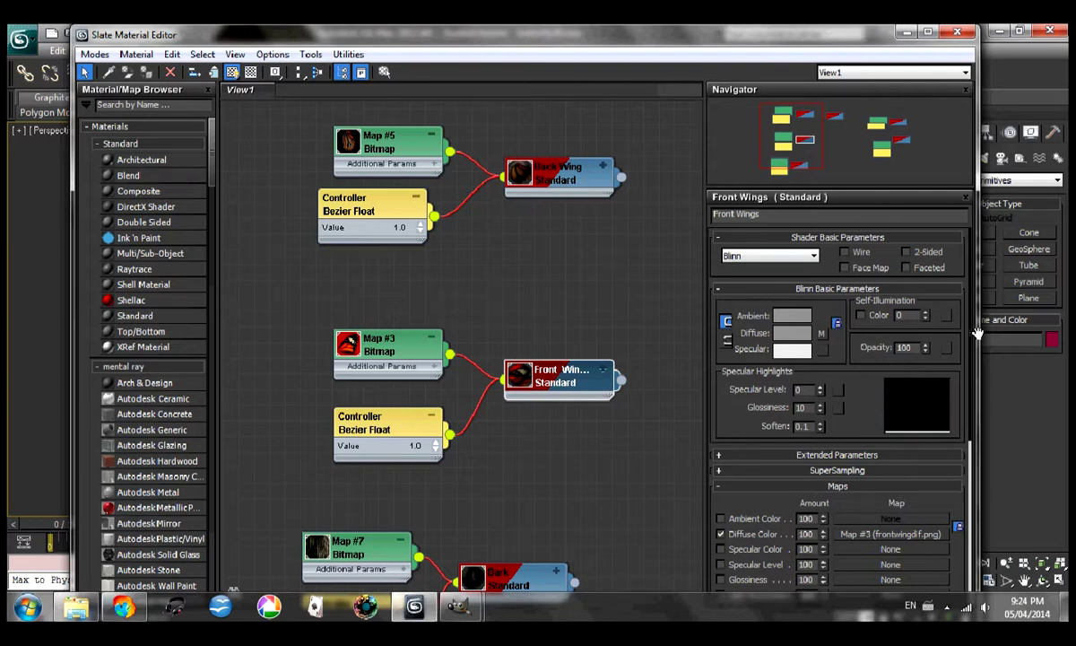
pyautogui.scroll(-5, 975, 385)
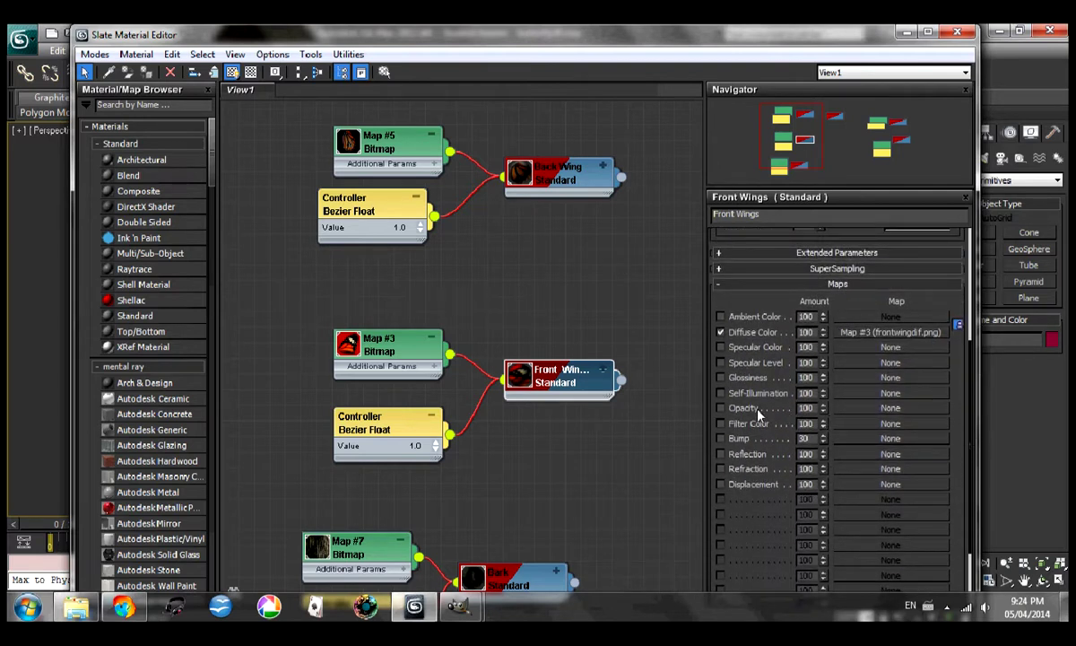
pyautogui.click(868, 411)
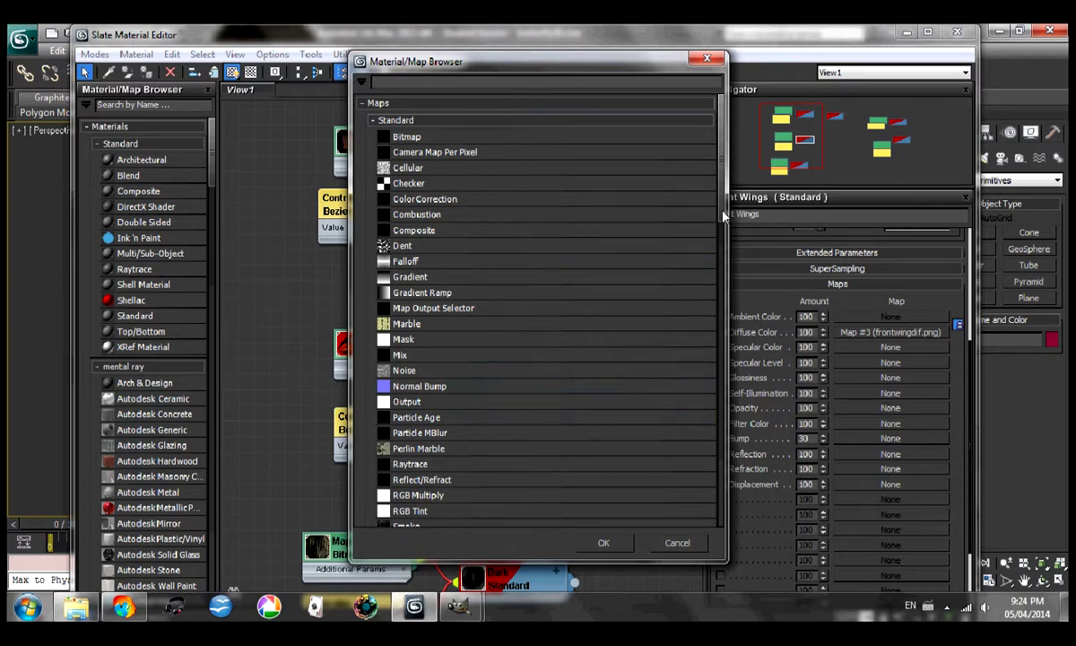
pyautogui.moveTo(722, 183); pyautogui.dragTo(627, 134)
pyautogui.click(752, 433)
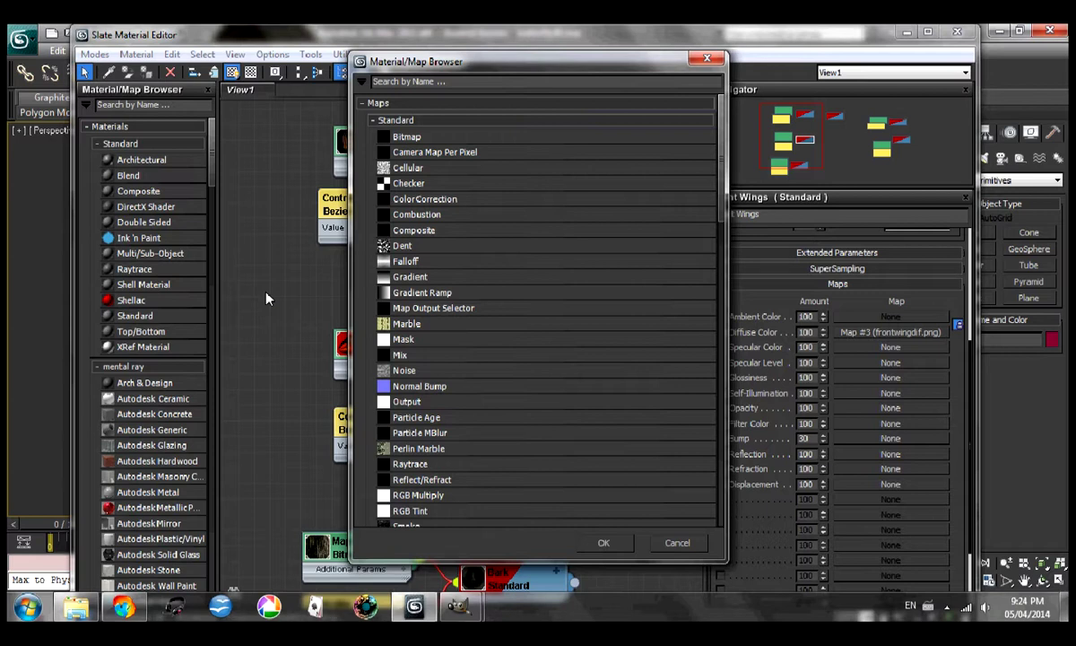
pyautogui.doubleClick(442, 137)
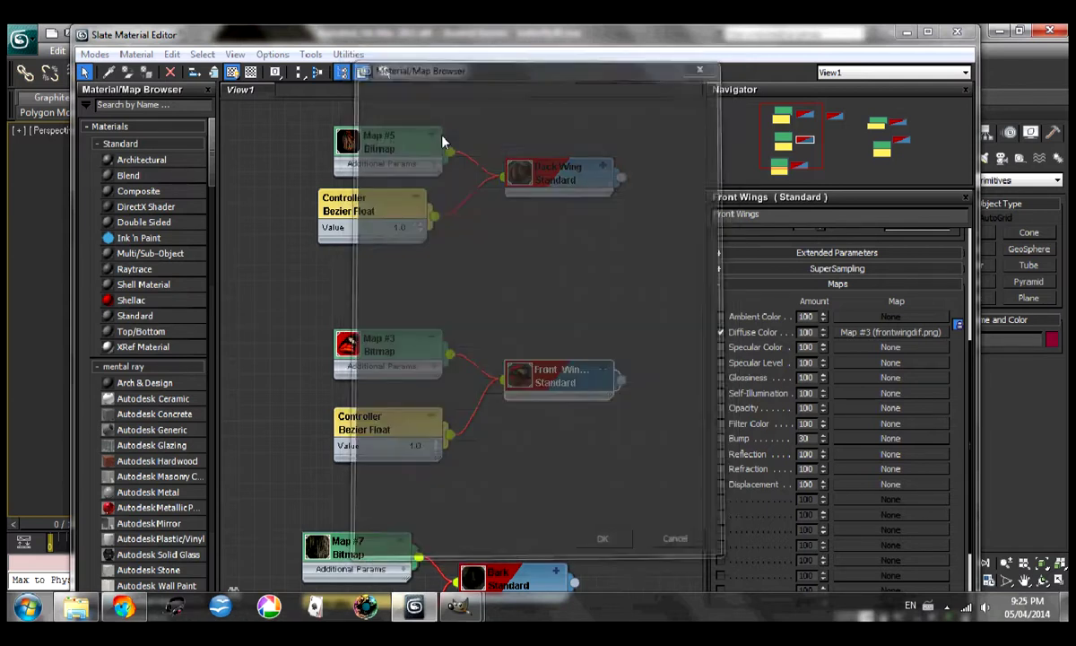
# - Load frontwingalpha.png from the Alpha Map folder as the opacity bitmap
pyautogui.click(218, 62)
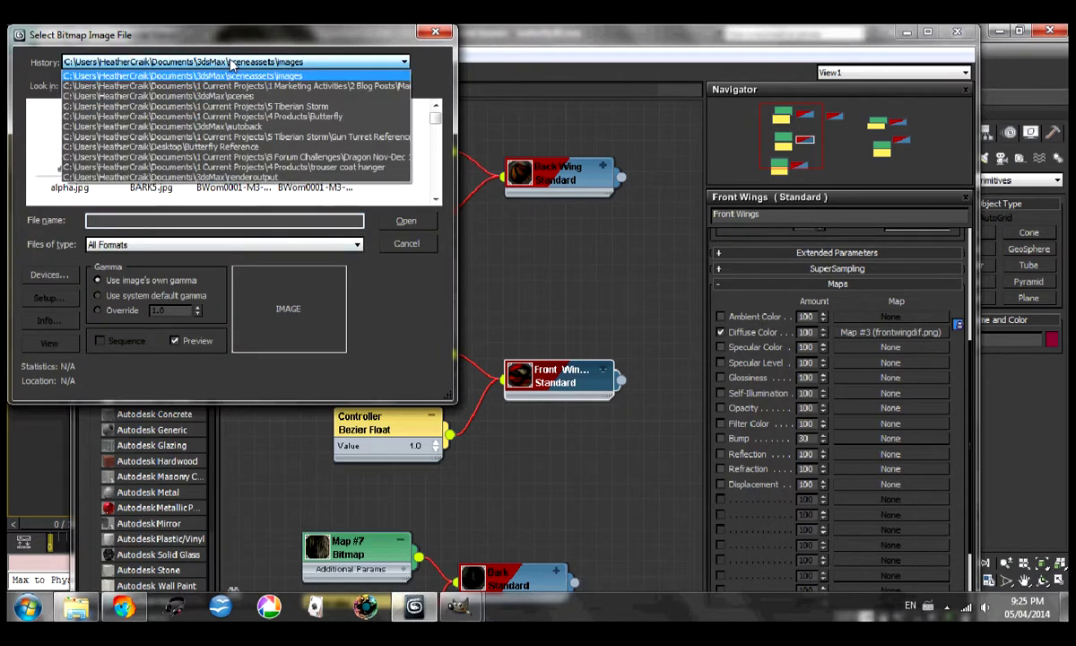
pyautogui.click(228, 86)
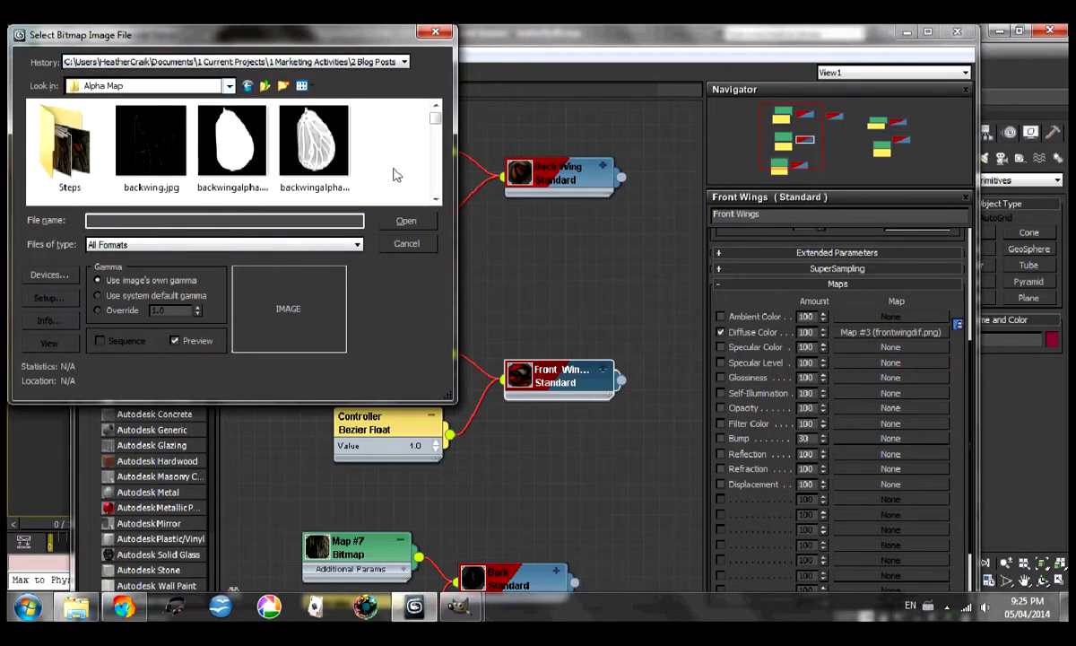
pyautogui.click(434, 132)
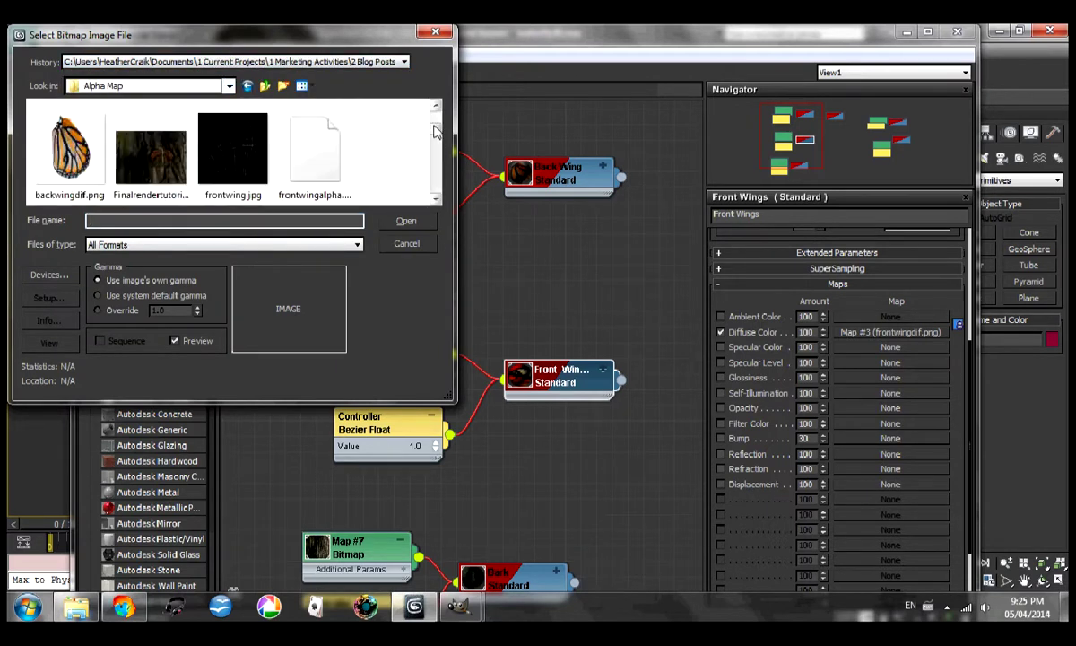
pyautogui.click(321, 155)
pyautogui.click(386, 219)
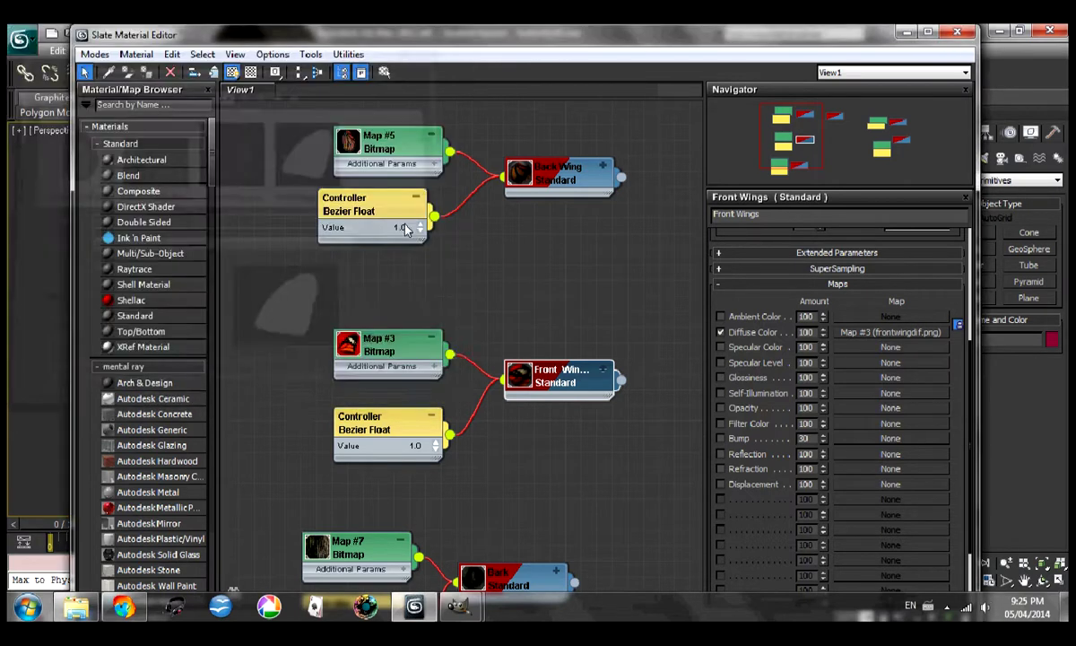
# - Close the Slate Material Editor, render the Perspective view to check the front wings, and close the rendered frame
pyautogui.click(929, 32)
pyautogui.doubleClick(950, 32)
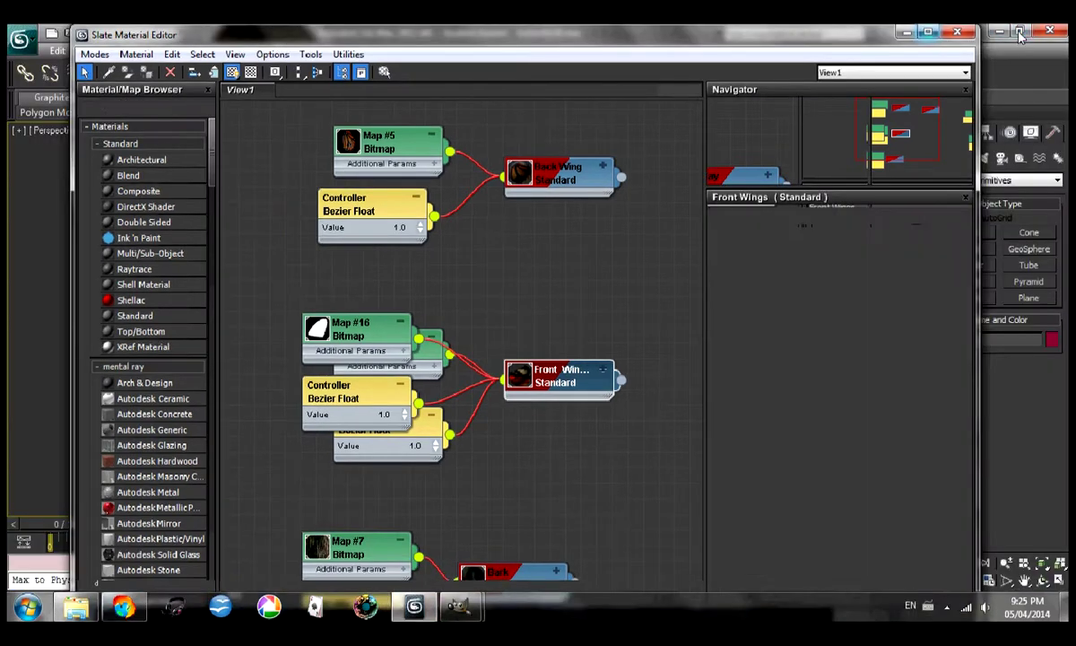
pyautogui.click(958, 34)
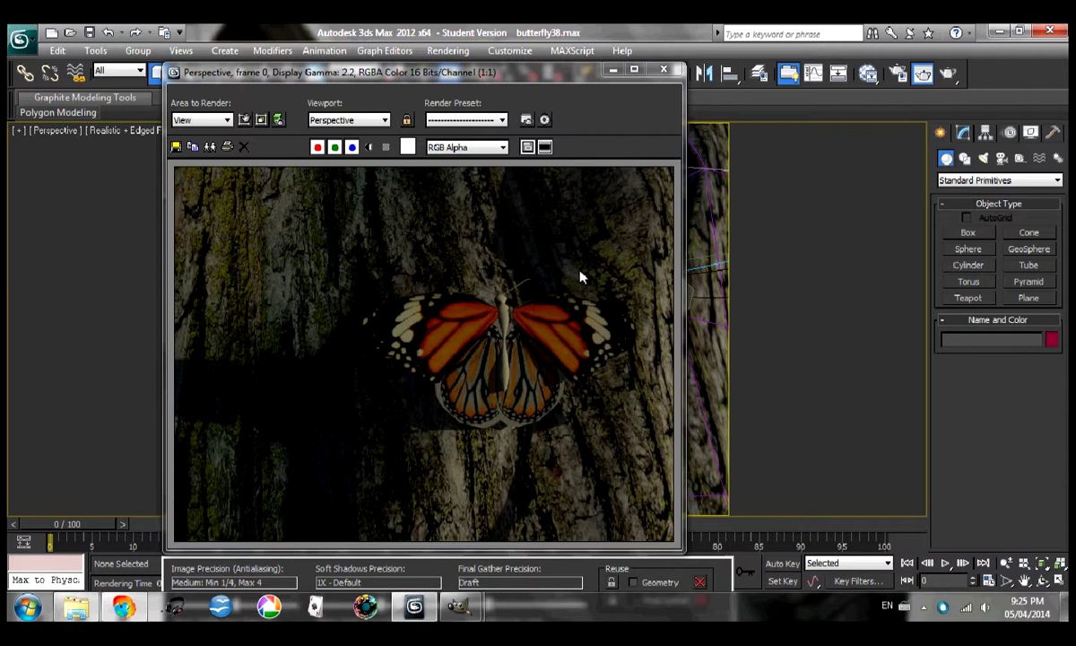
pyautogui.click(664, 70)
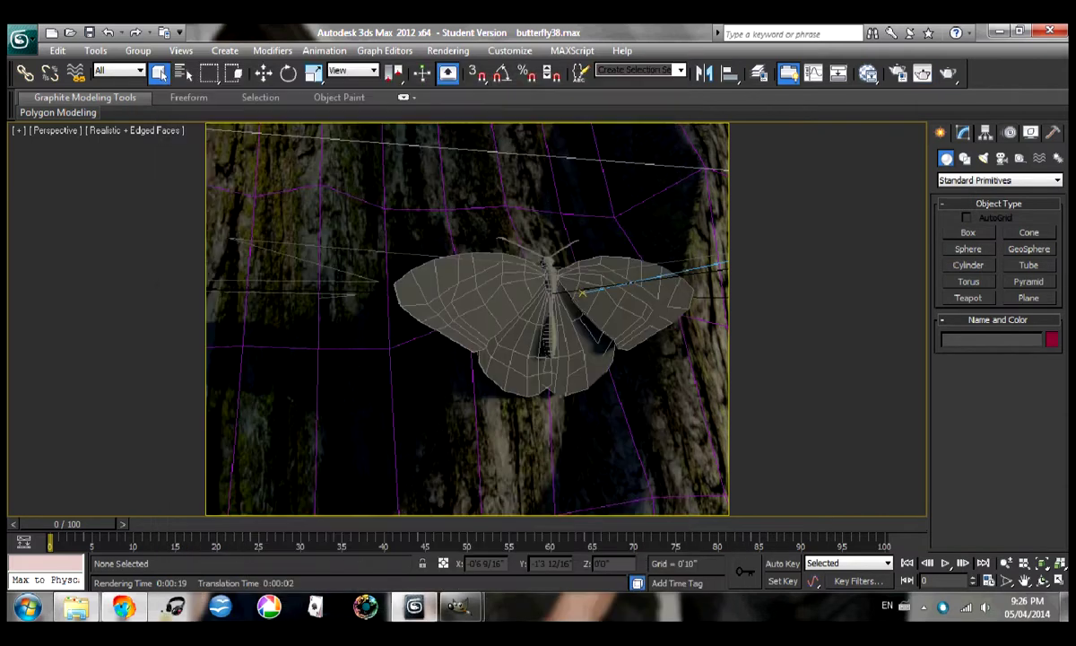
# - Switch to the backwing.xcf image in GIMP and expand the cut-out wing layer to the image size
pyautogui.moveTo(465, 610)
pyautogui.click(372, 531)
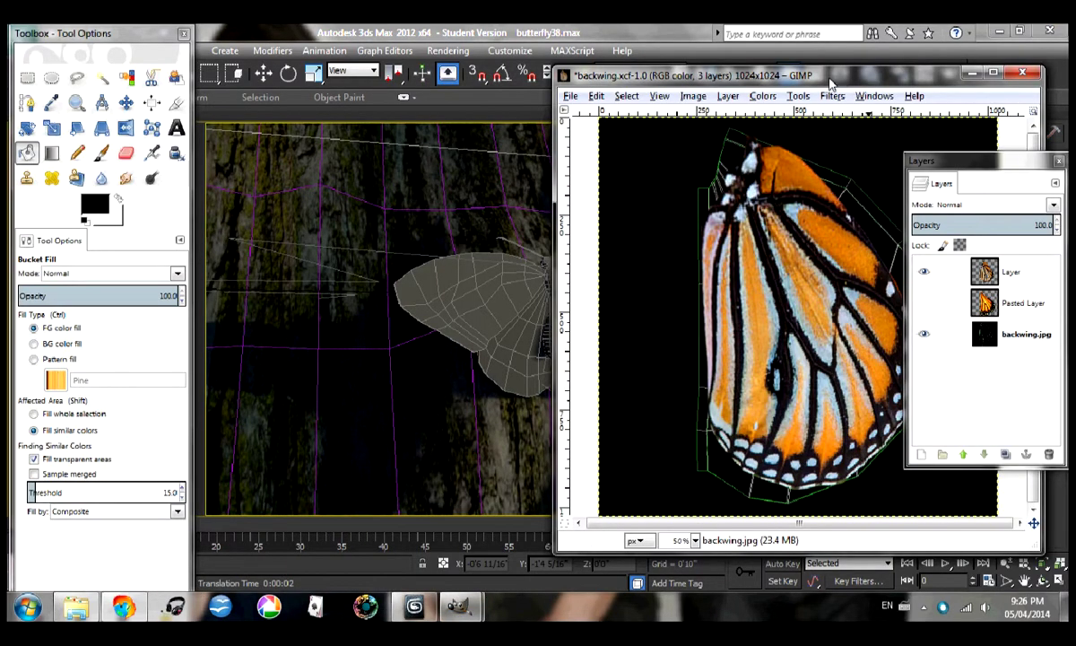
pyautogui.moveTo(831, 84); pyautogui.dragTo(591, 78)
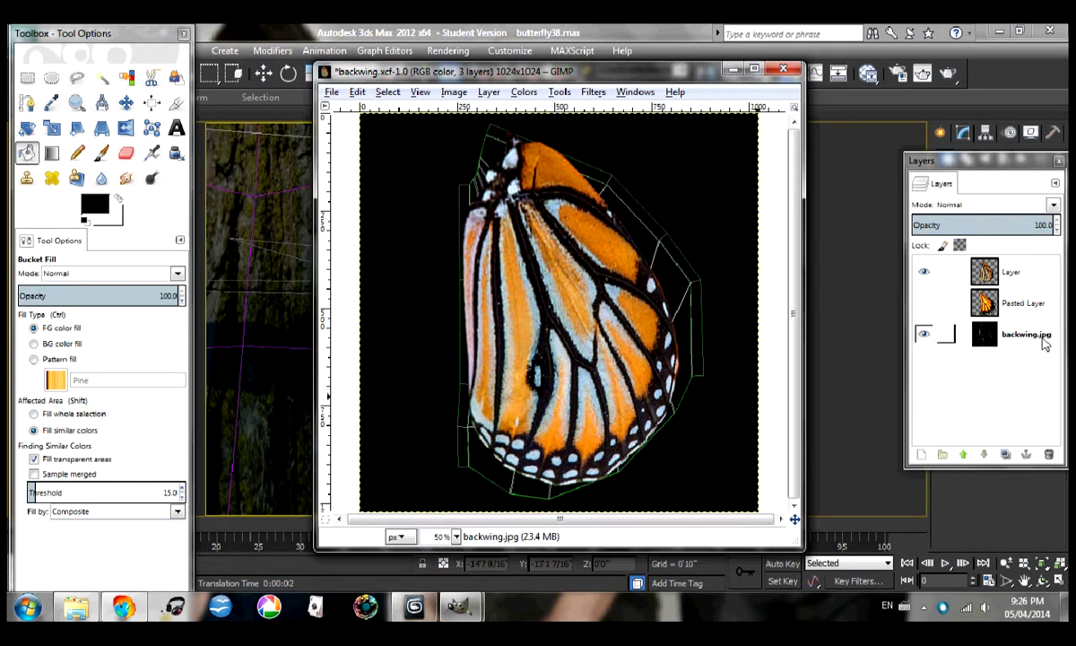
pyautogui.click(1013, 277)
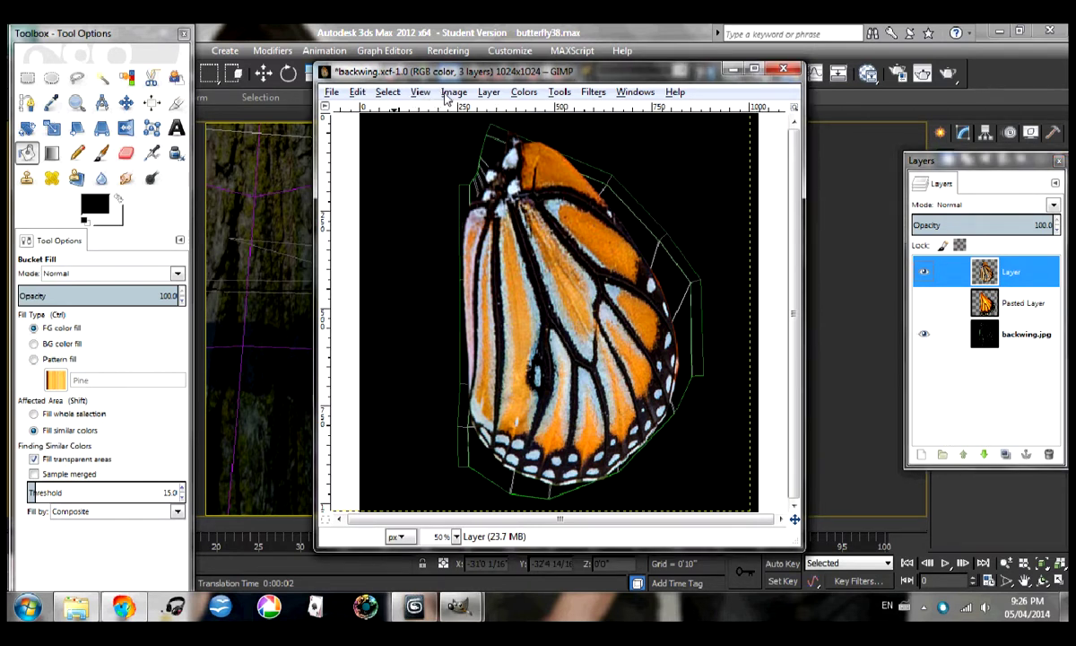
pyautogui.click(454, 92)
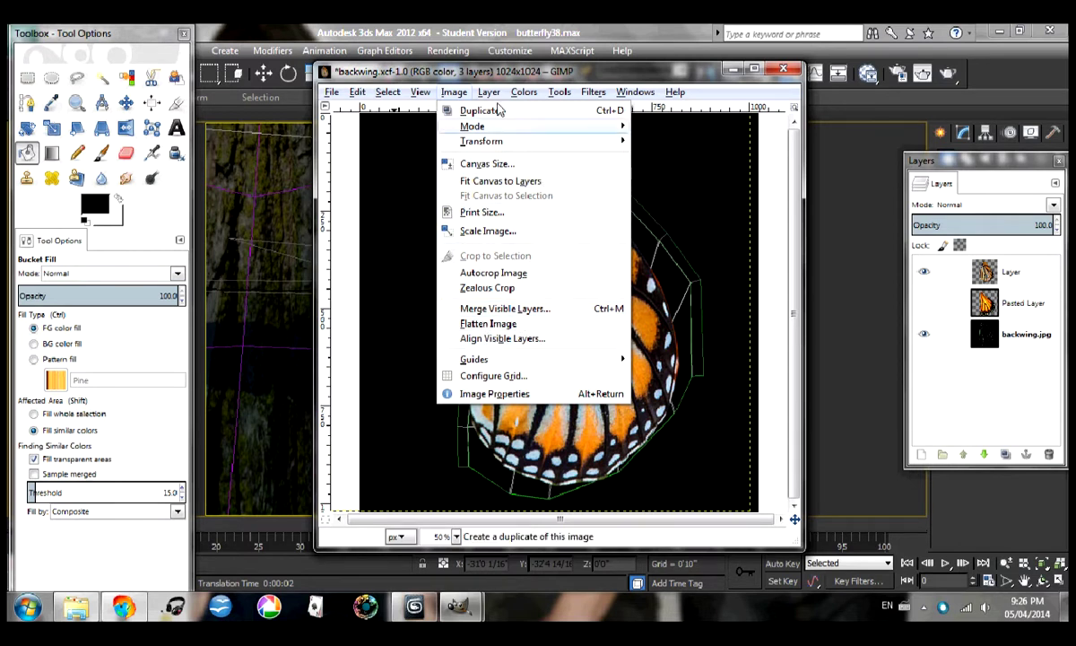
pyautogui.moveTo(489, 91)
pyautogui.click(529, 318)
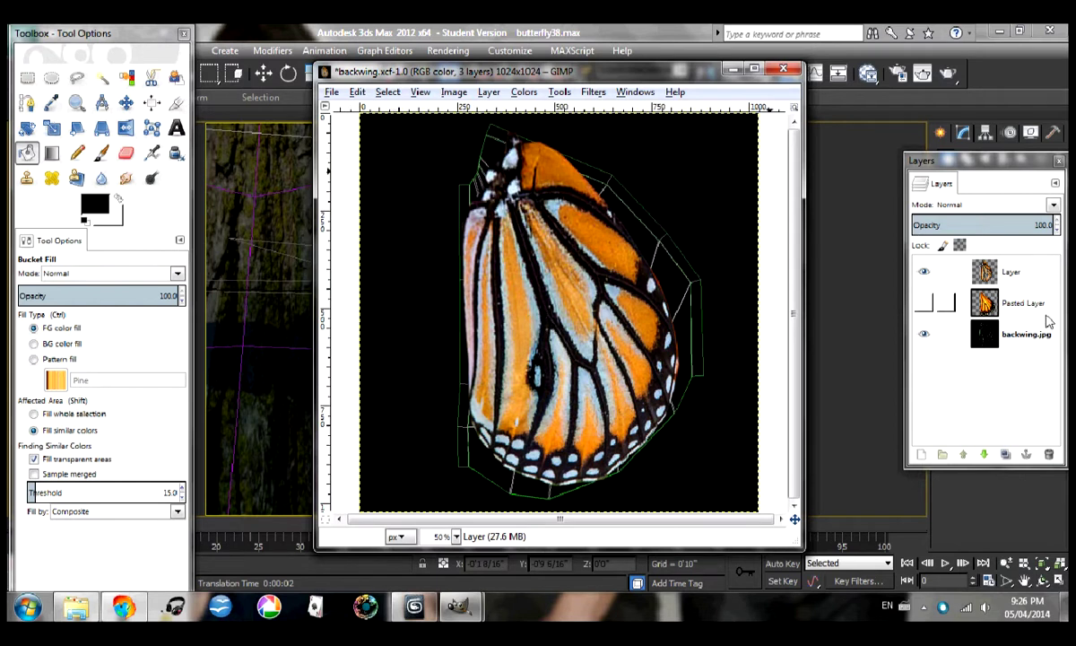
# - Select the transparent area around the back wing with Fuzzy Select and create a new 1024 x 1024 transparent layer
pyautogui.click(101, 78)
pyautogui.click(715, 180)
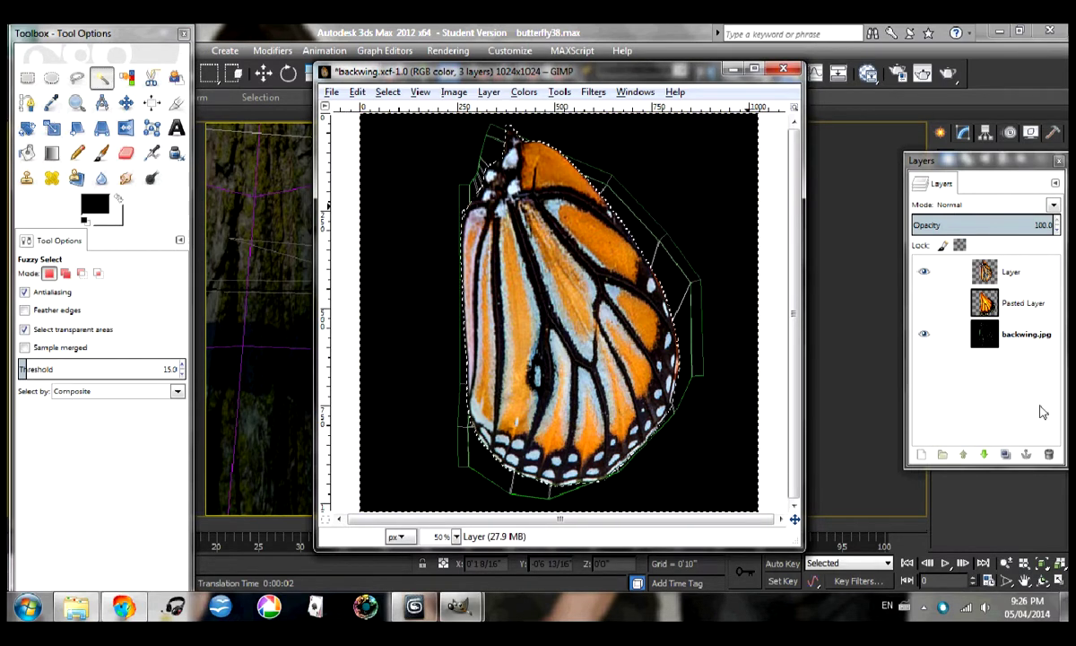
pyautogui.click(921, 454)
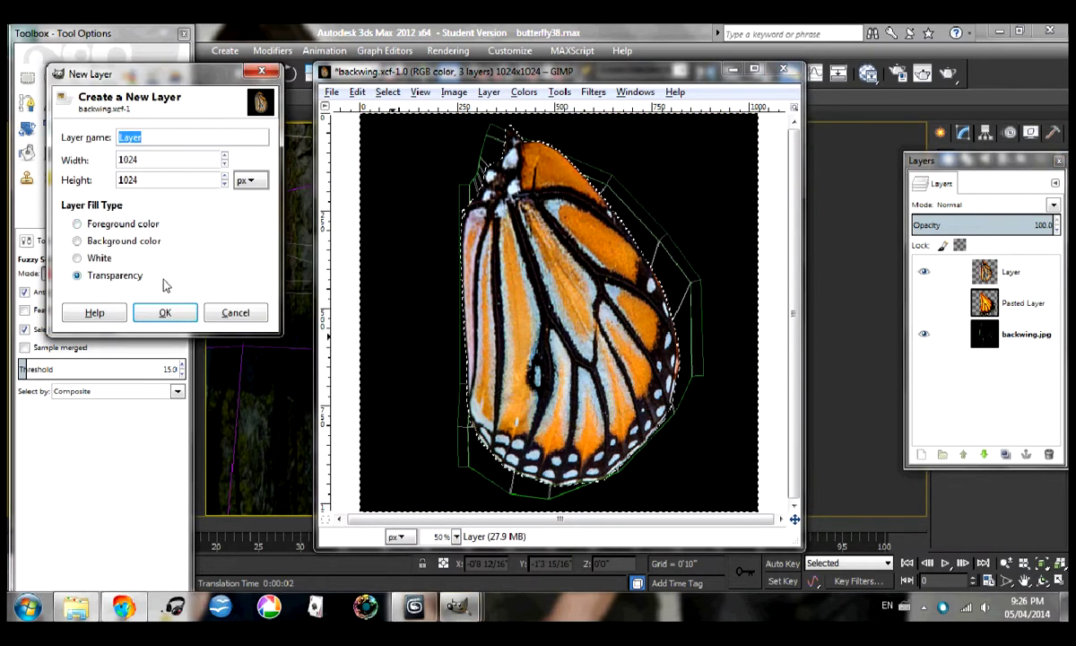
pyautogui.click(164, 312)
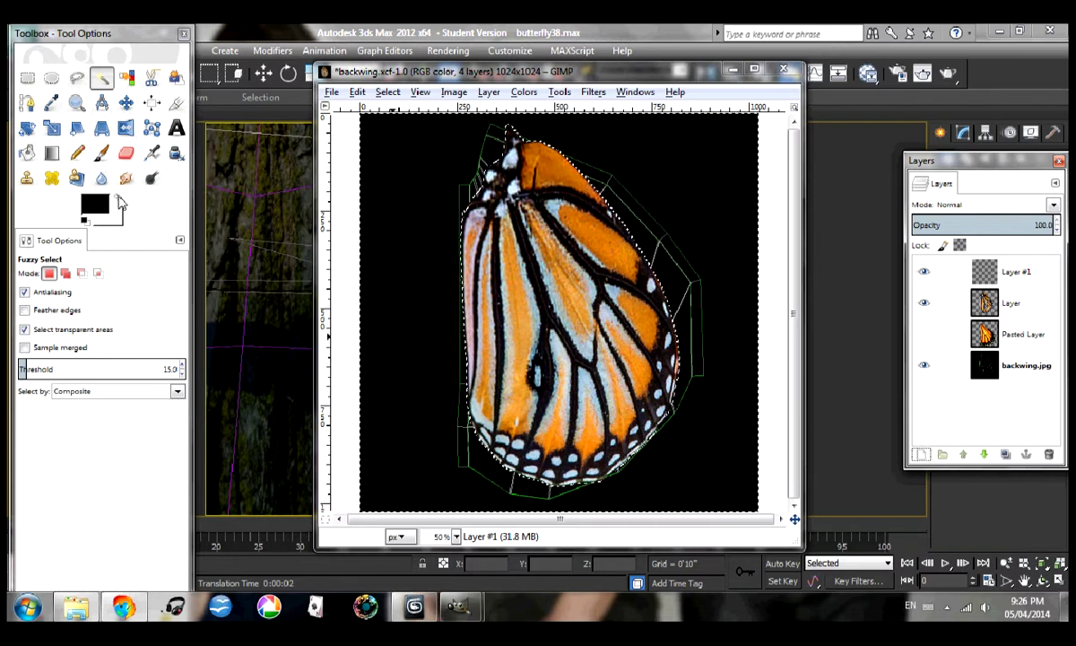
# - Fill the selected area around the back wing with black on the new layer and invert the selection
pyautogui.click(28, 153)
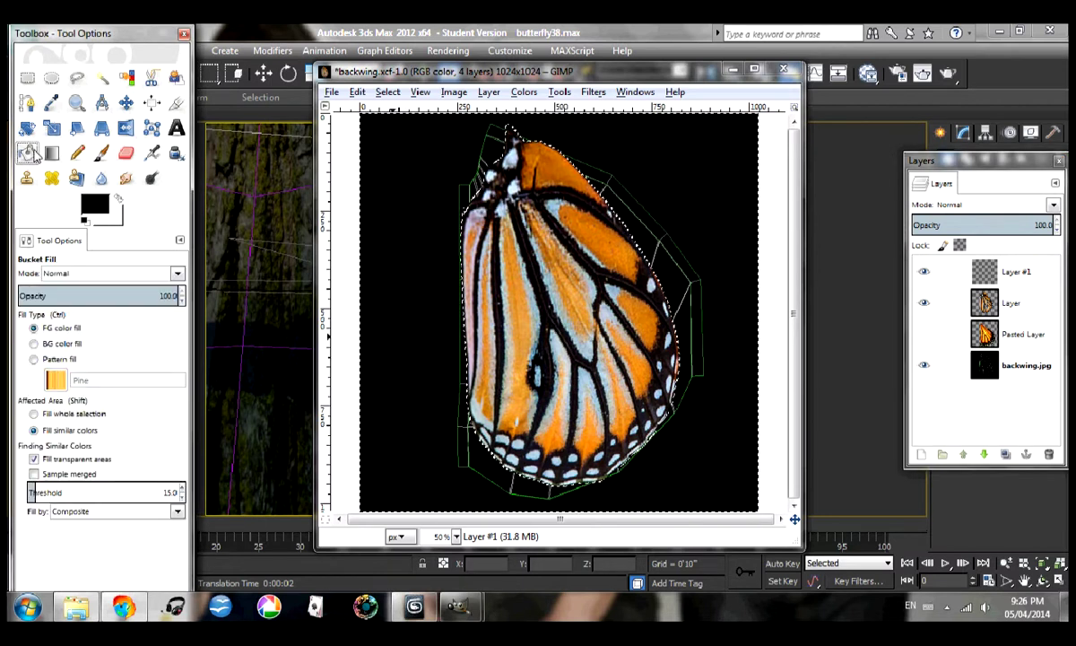
pyautogui.click(405, 231)
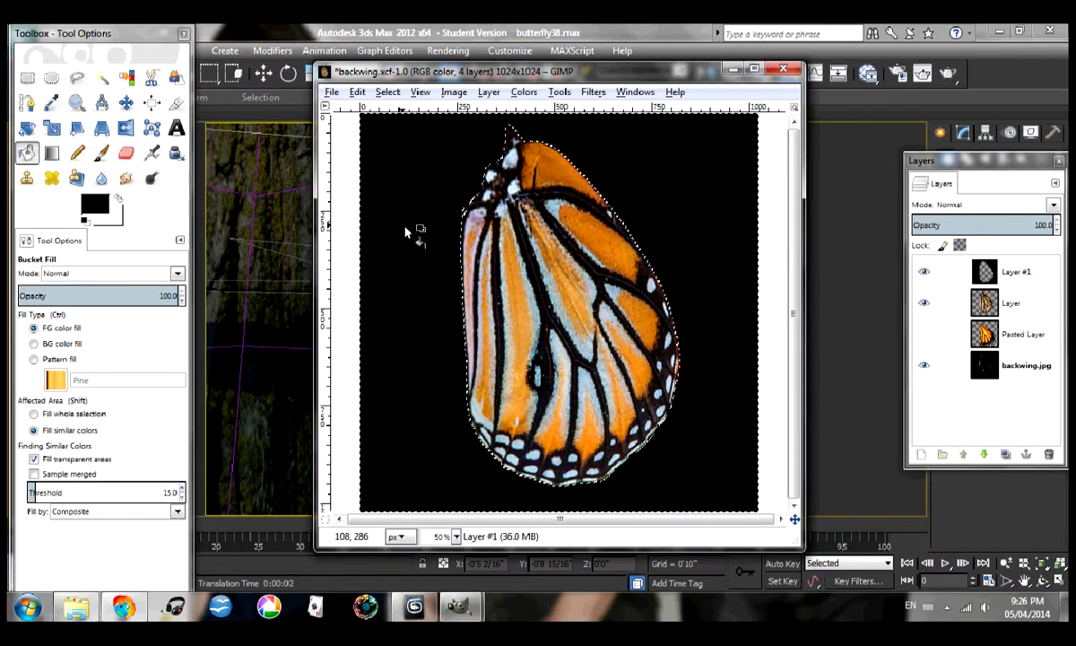
pyautogui.click(387, 91)
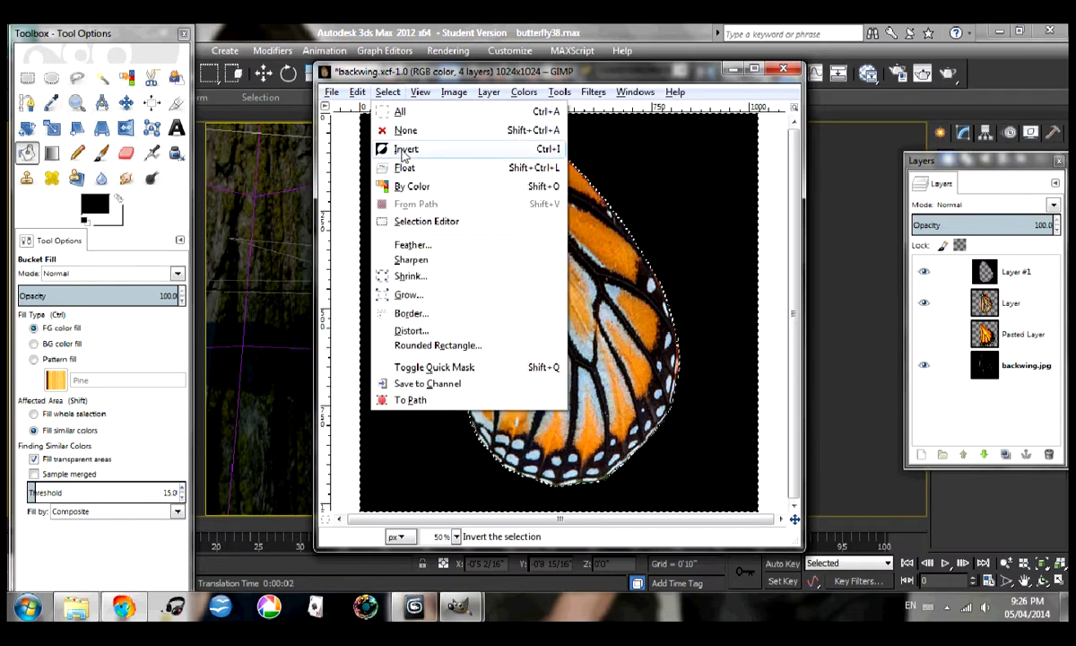
pyautogui.click(406, 149)
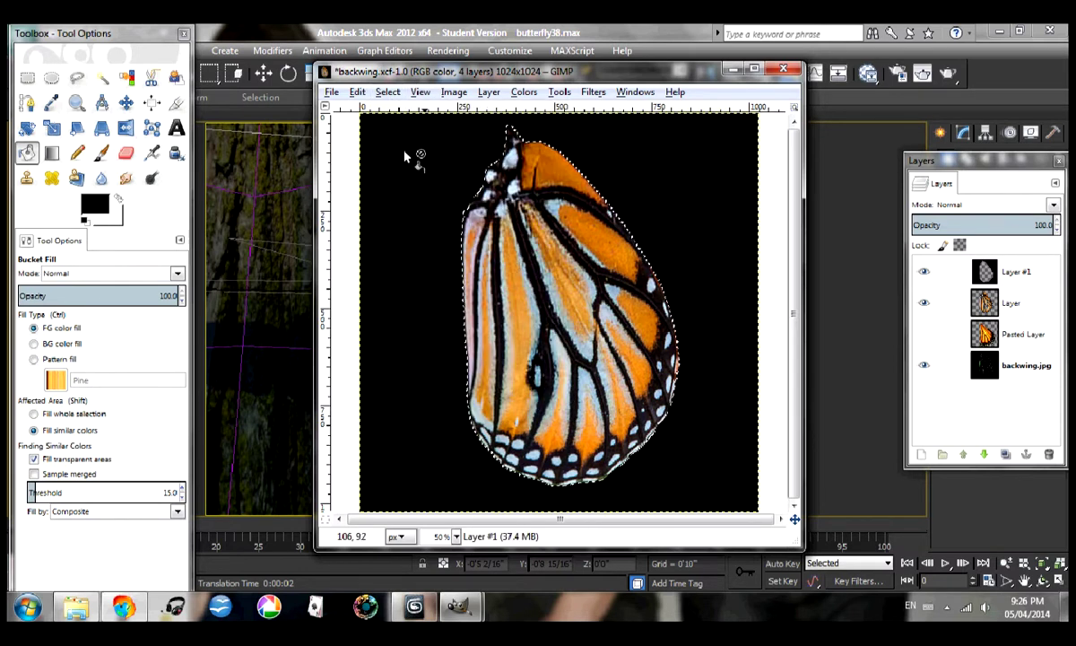
# - Fill the back wing selection with white and clear the selection
pyautogui.click(117, 197)
pyautogui.click(530, 275)
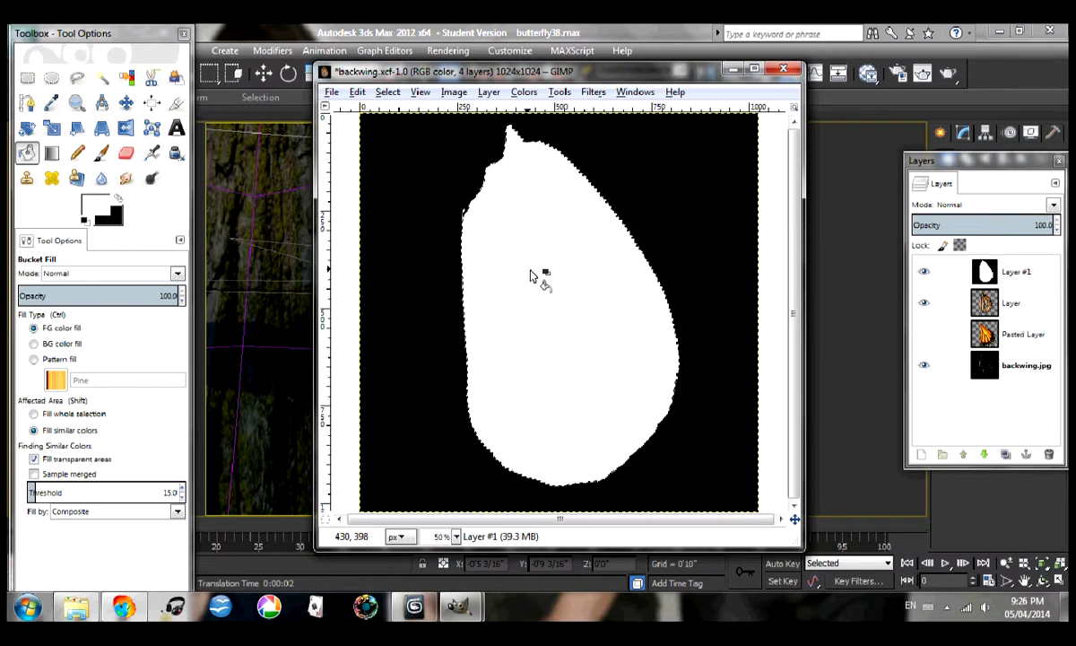
pyautogui.click(387, 91)
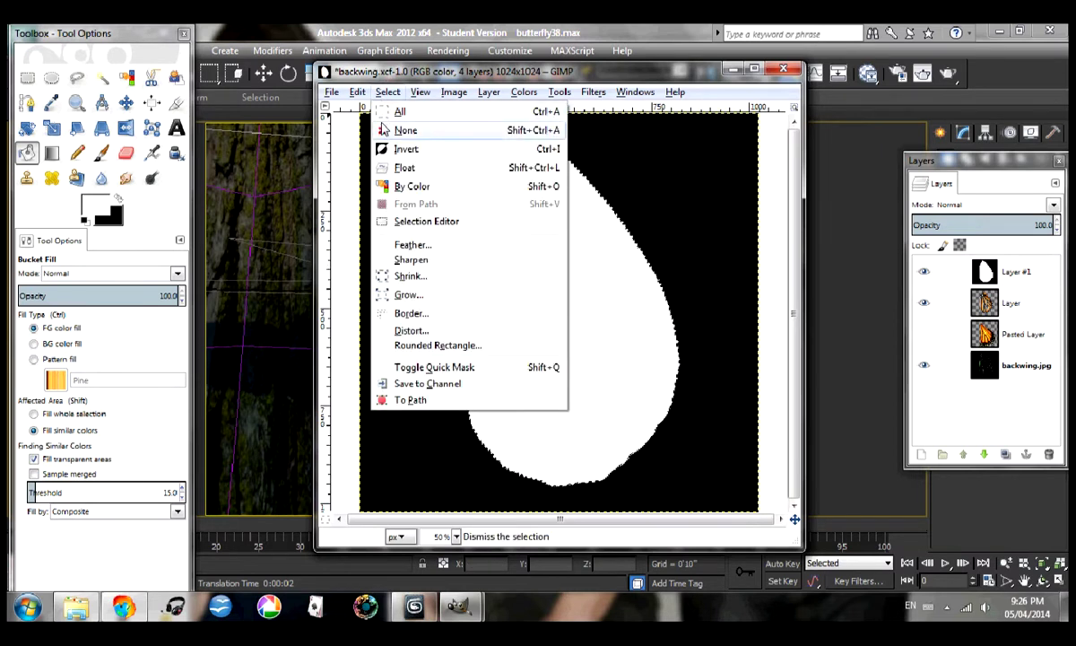
pyautogui.click(405, 130)
# - Export the back wing mask as backwingalpha.png in the Alpha Map folder, replacing the existing file and keeping the PNG options
pyautogui.click(331, 92)
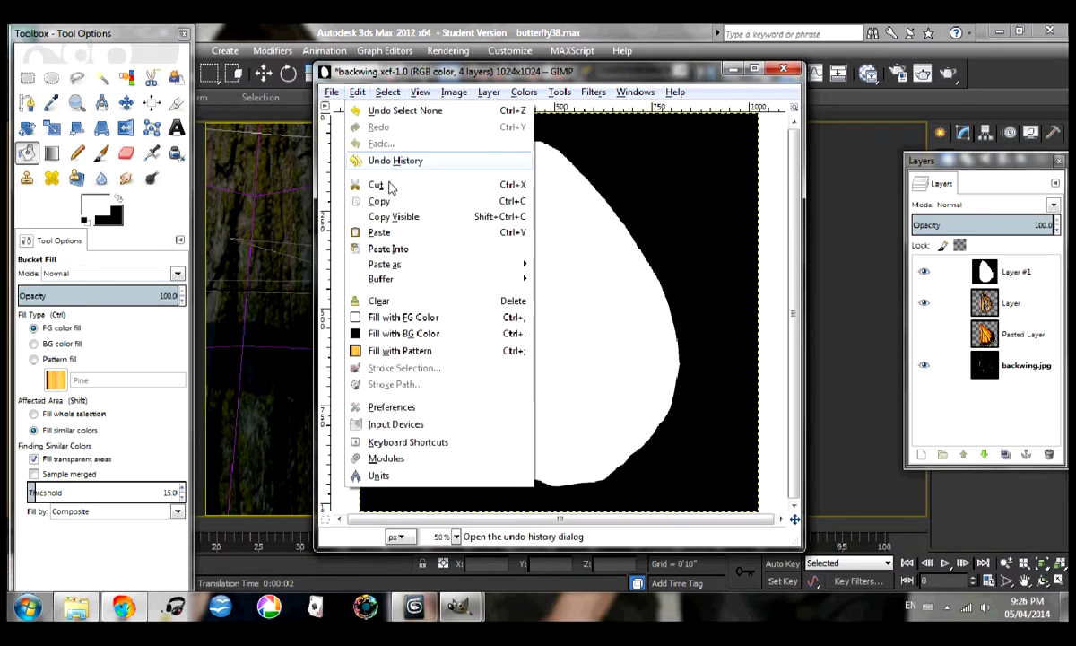
pyautogui.click(368, 287)
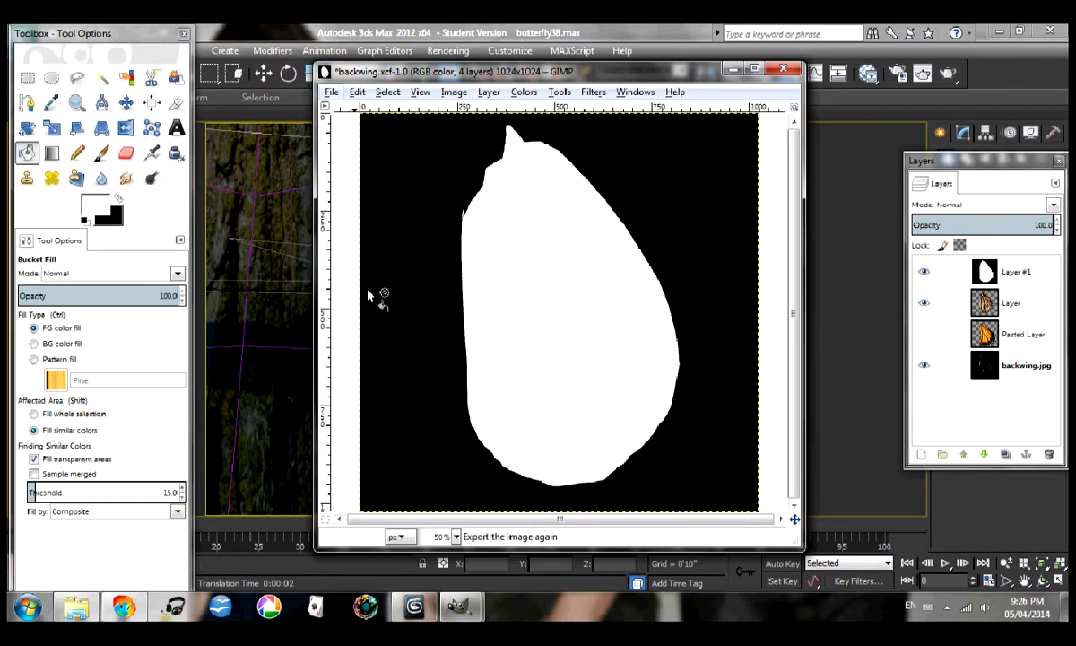
pyautogui.click(361, 184)
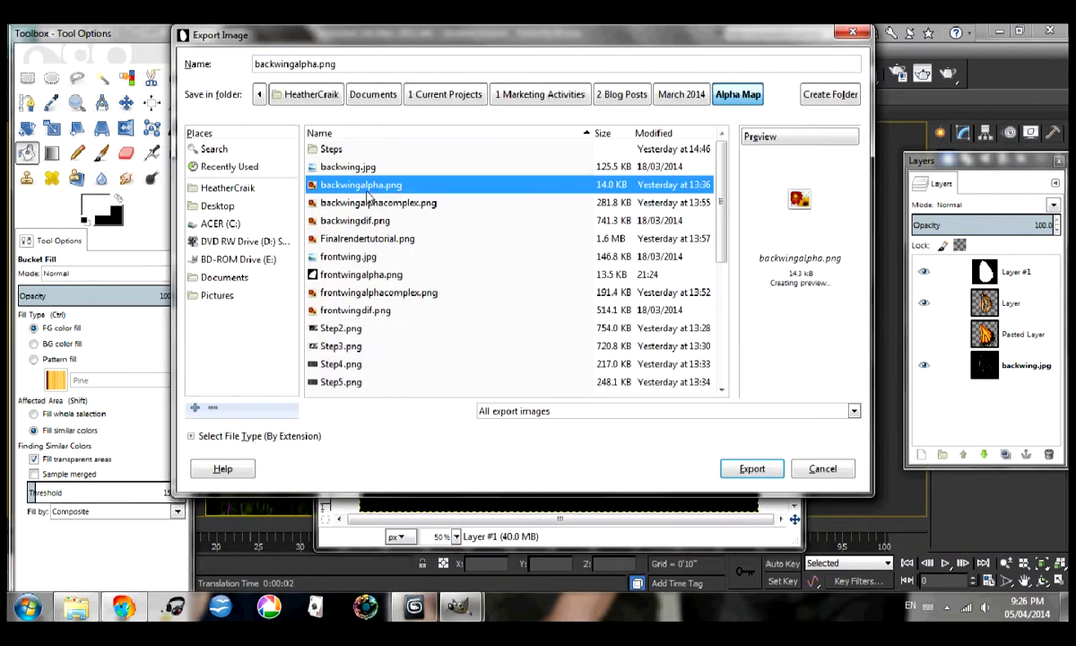
pyautogui.click(752, 468)
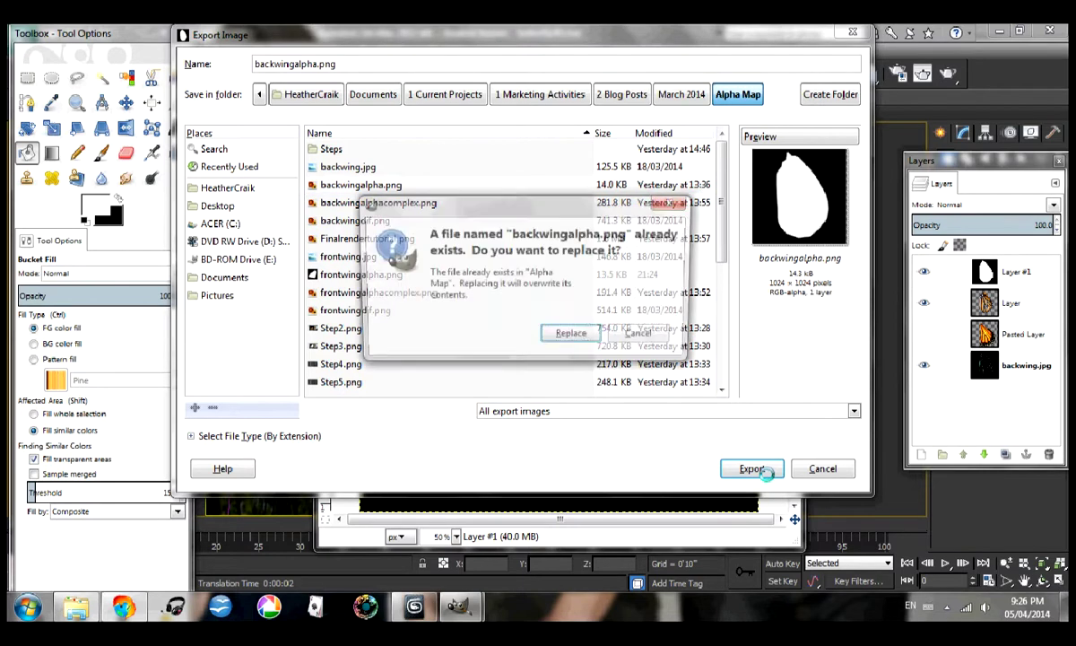
pyautogui.click(537, 314)
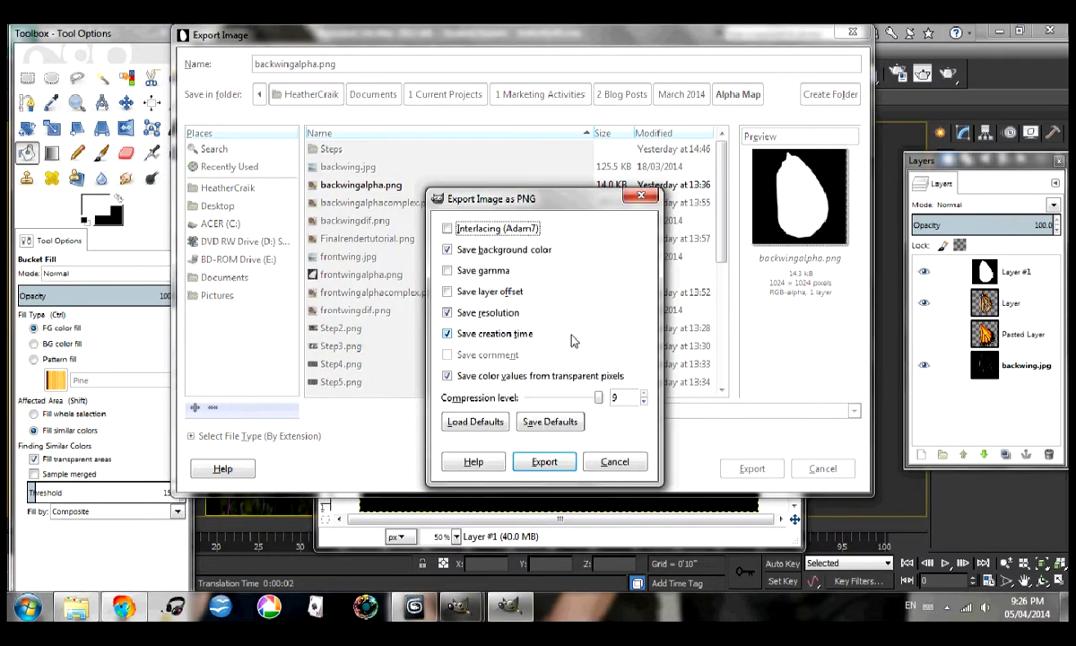
pyautogui.click(543, 459)
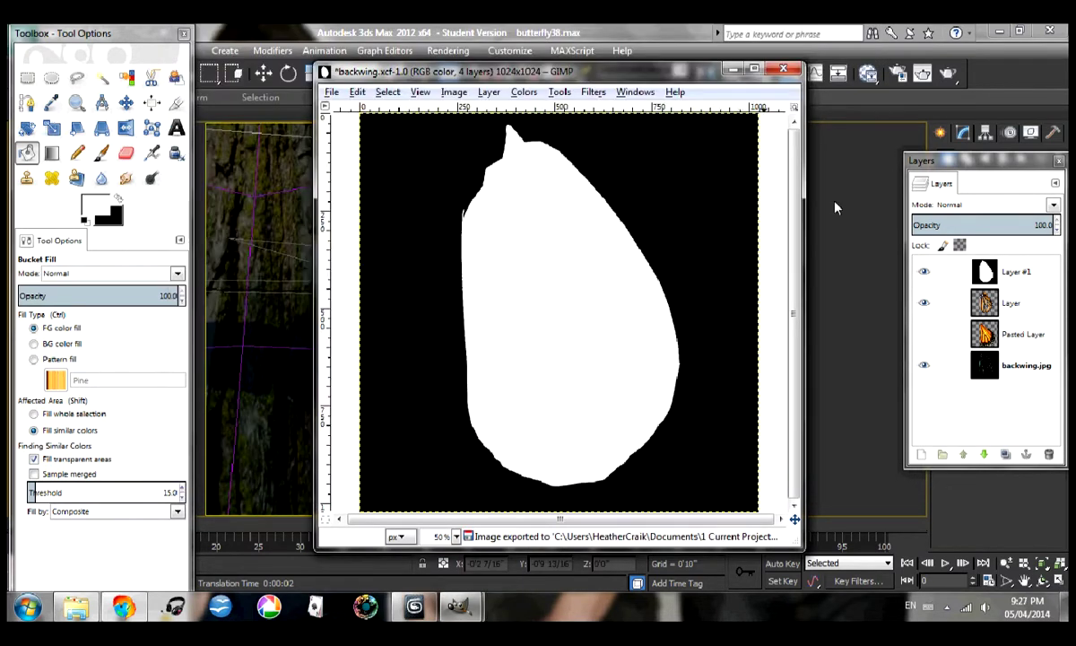
# - Switch back to 3ds Max and open the Back Wing material's parameters in the Slate Material Editor
pyautogui.click(825, 231)
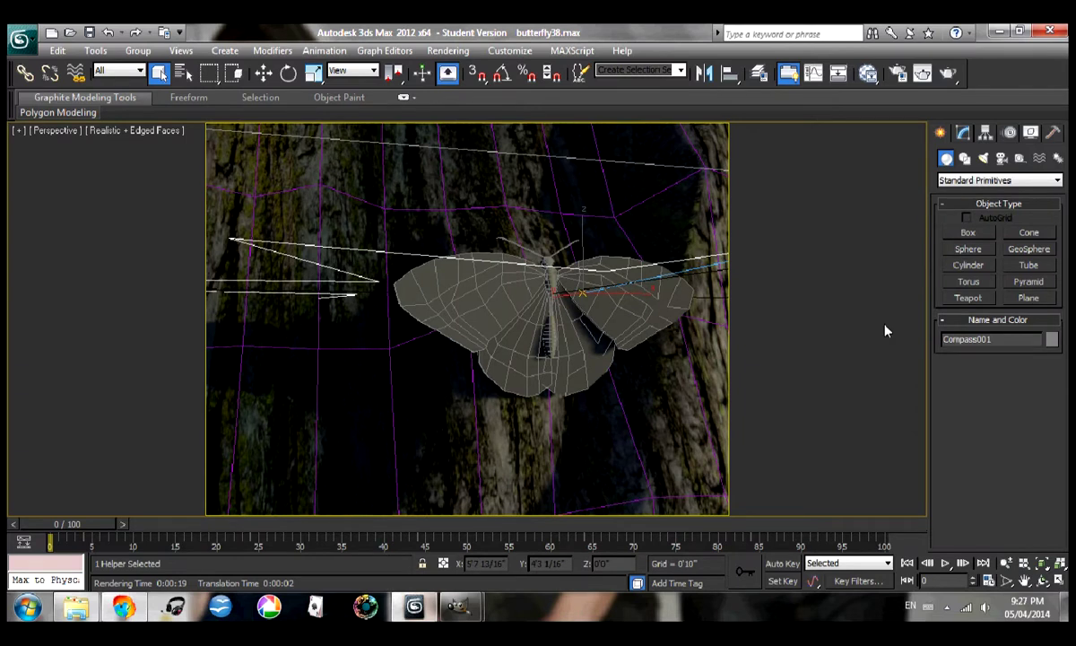
pyautogui.click(867, 74)
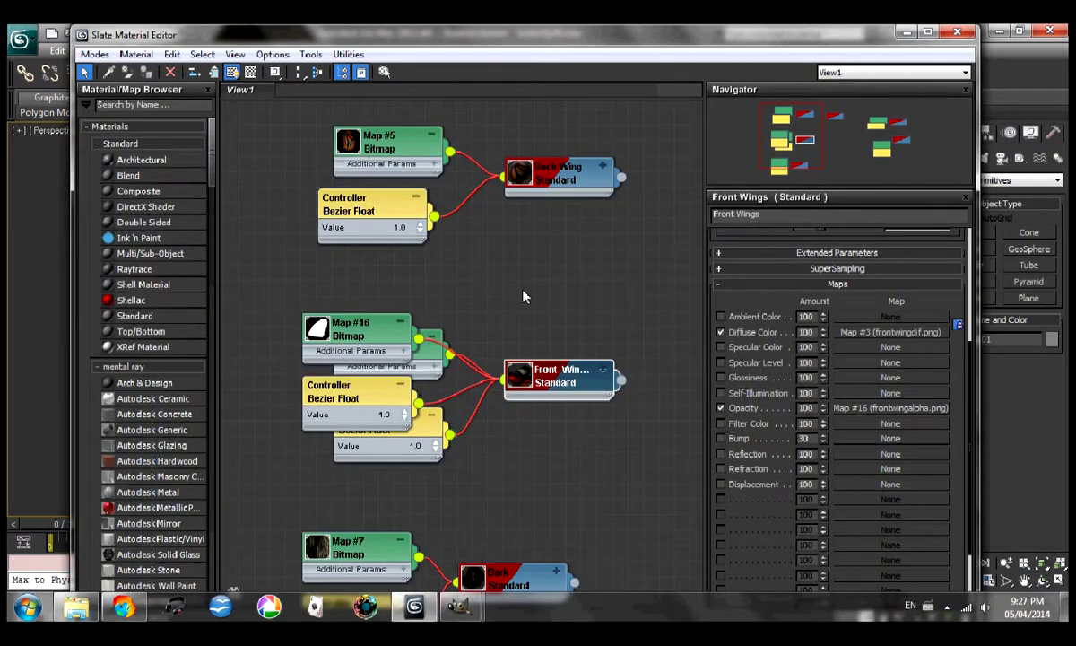
pyautogui.doubleClick(568, 191)
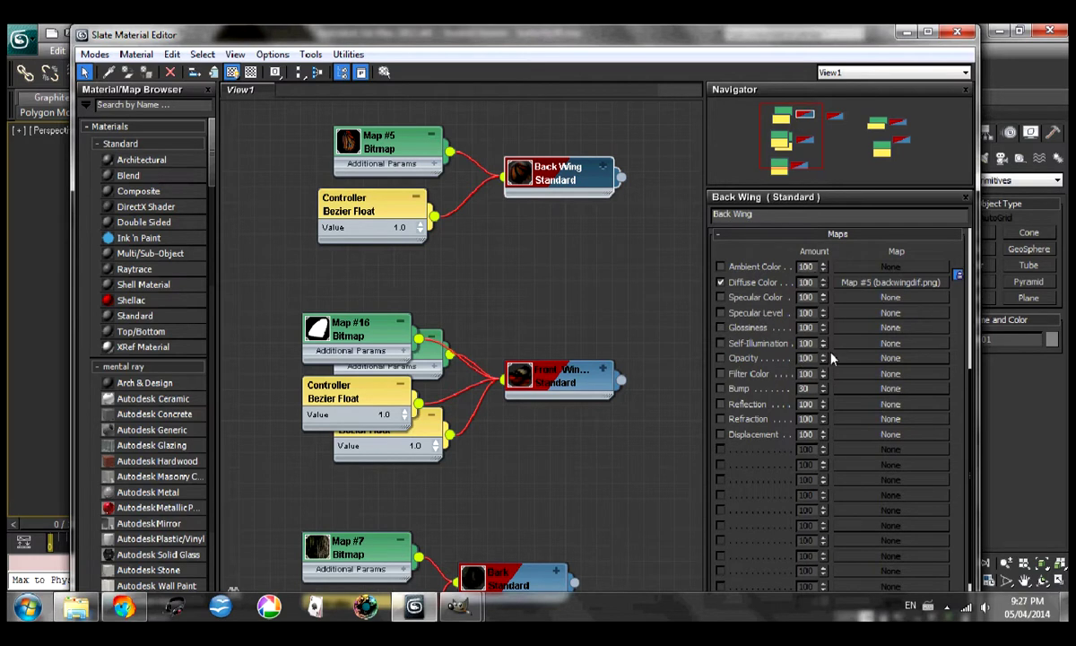
# - Load backwingalpha.png as a bitmap into the Back Wing material's Opacity map
pyautogui.click(847, 358)
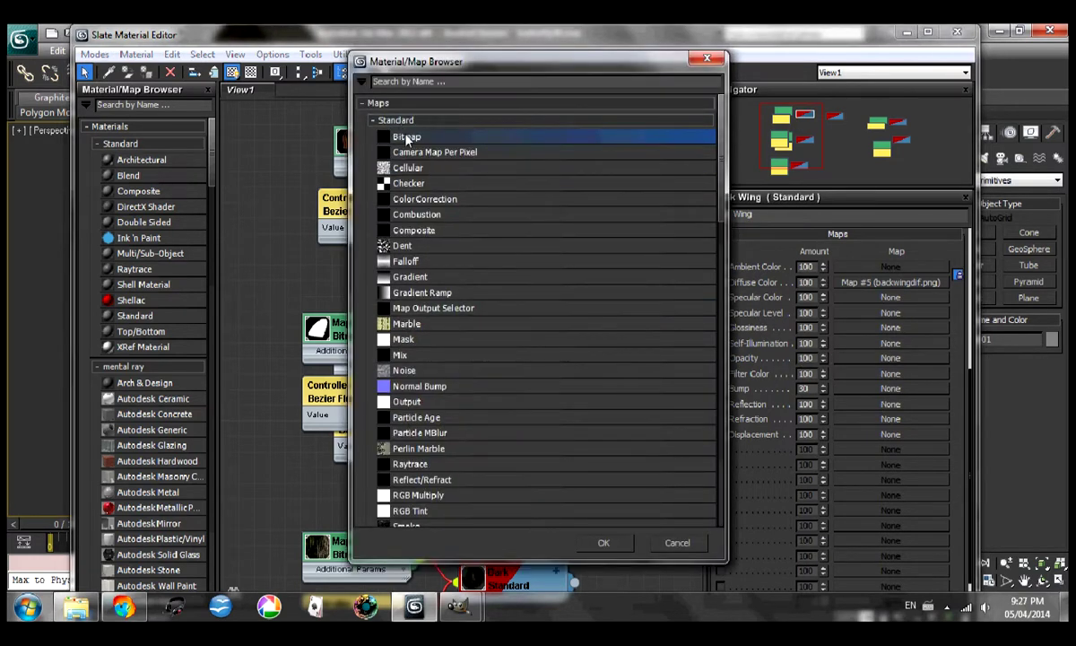
pyautogui.doubleClick(405, 135)
pyautogui.click(154, 159)
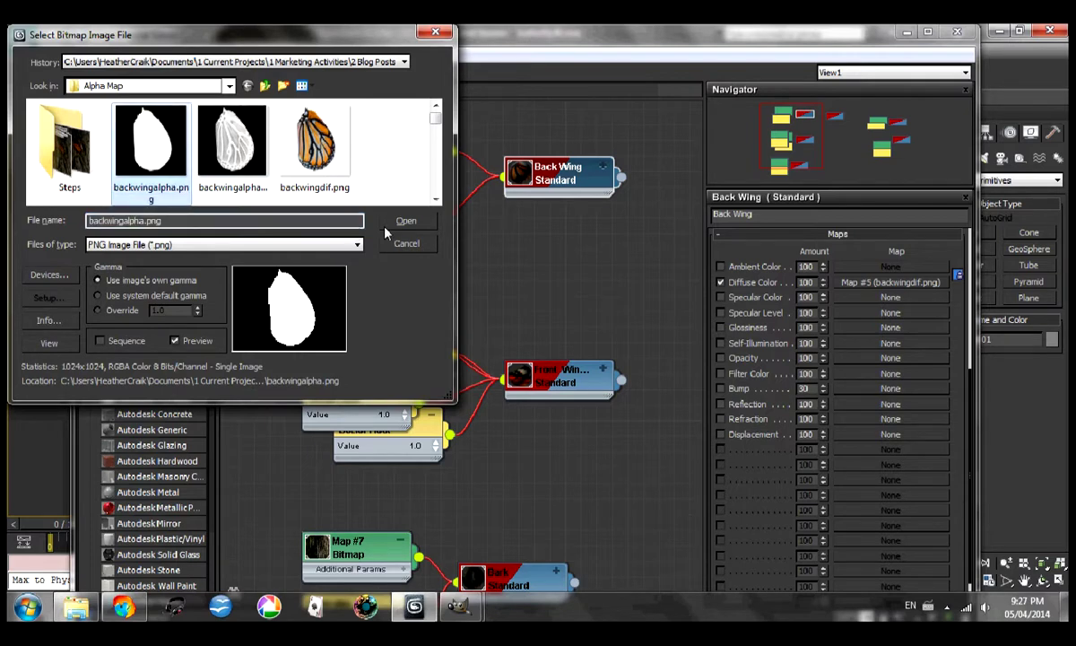
pyautogui.click(406, 221)
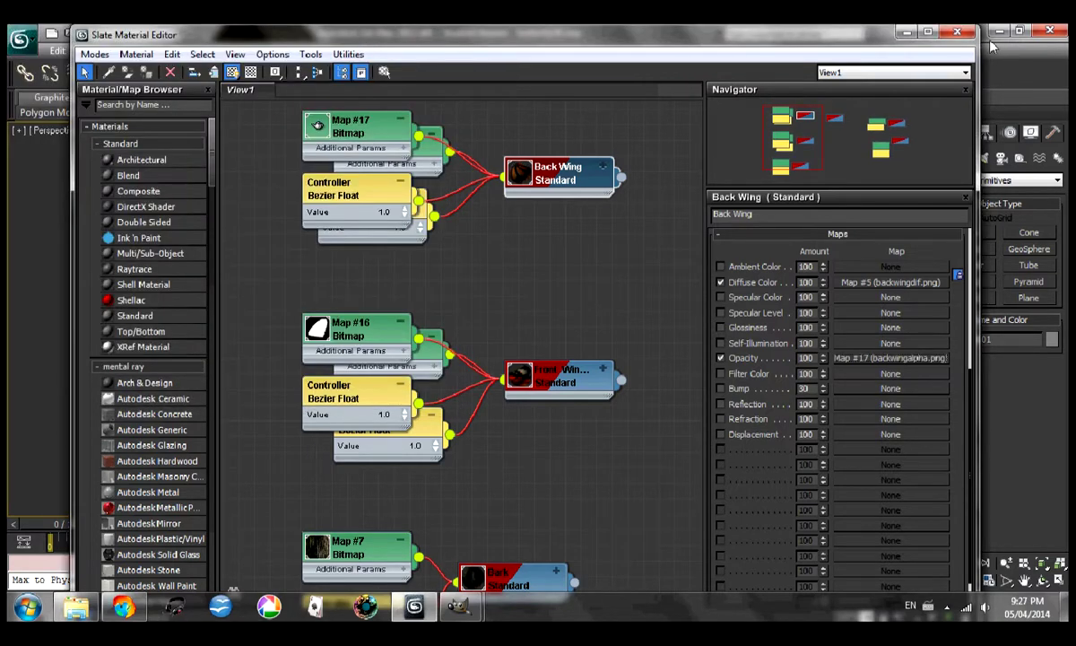
# - Clear the object selection, render the Perspective view to check the wing edges, and close the render
pyautogui.click(907, 32)
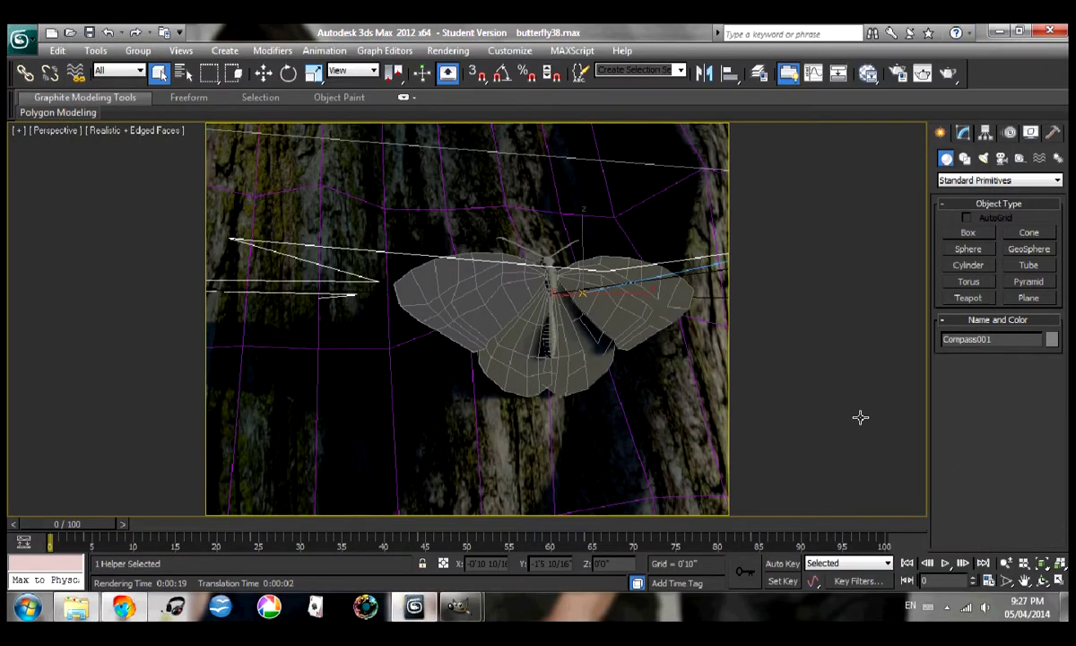
pyautogui.click(866, 362)
pyautogui.hotkey('shift', 'q')
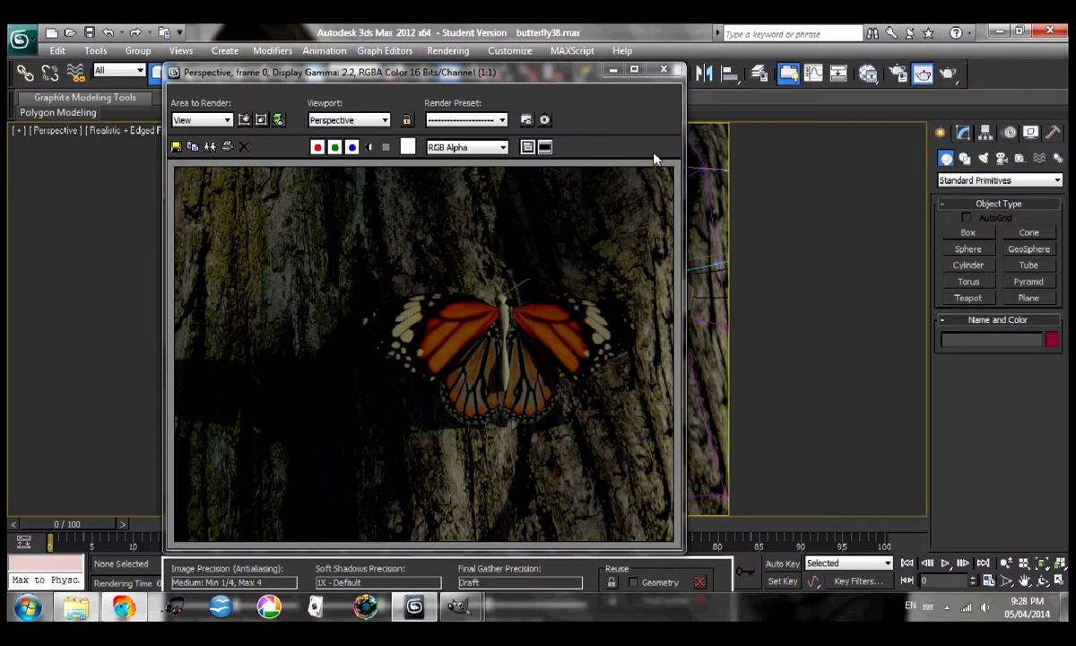
pyautogui.click(663, 70)
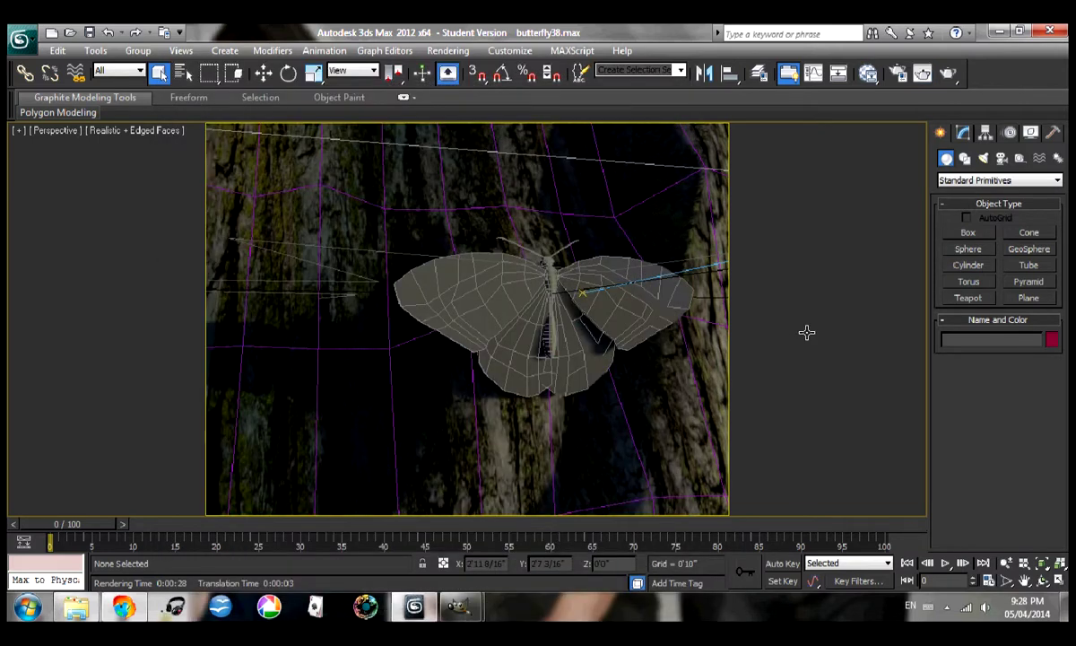
# - Add a new Standard material in the Slate Material Editor, name it Mix Map, and move it to an empty area
pyautogui.click(869, 77)
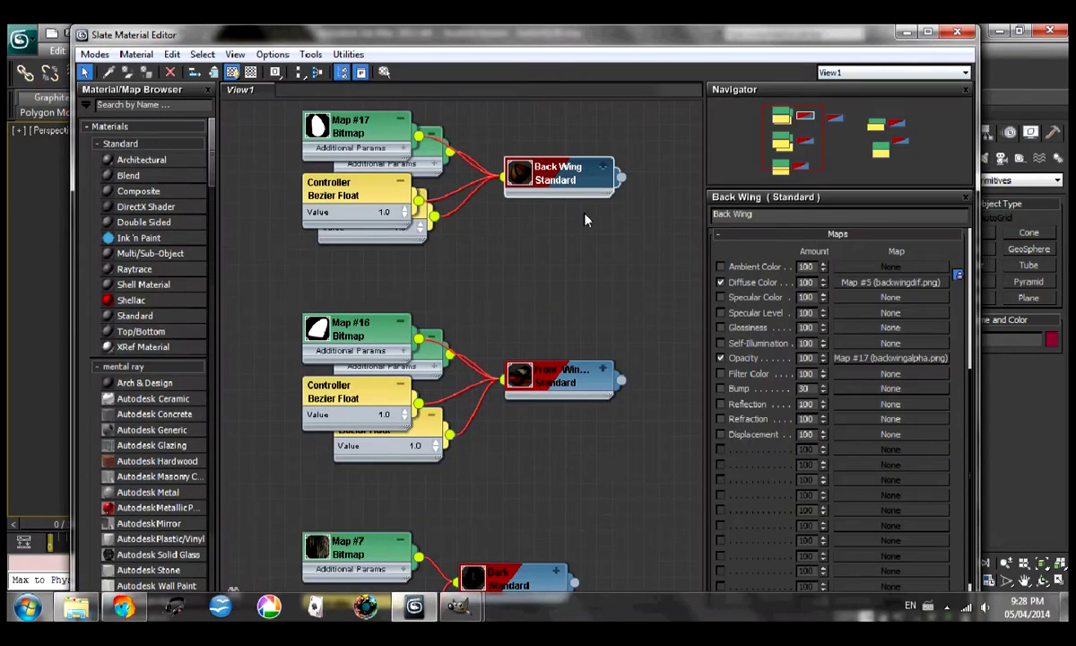
pyautogui.moveTo(143, 312); pyautogui.dragTo(609, 259)
pyautogui.doubleClick(607, 249)
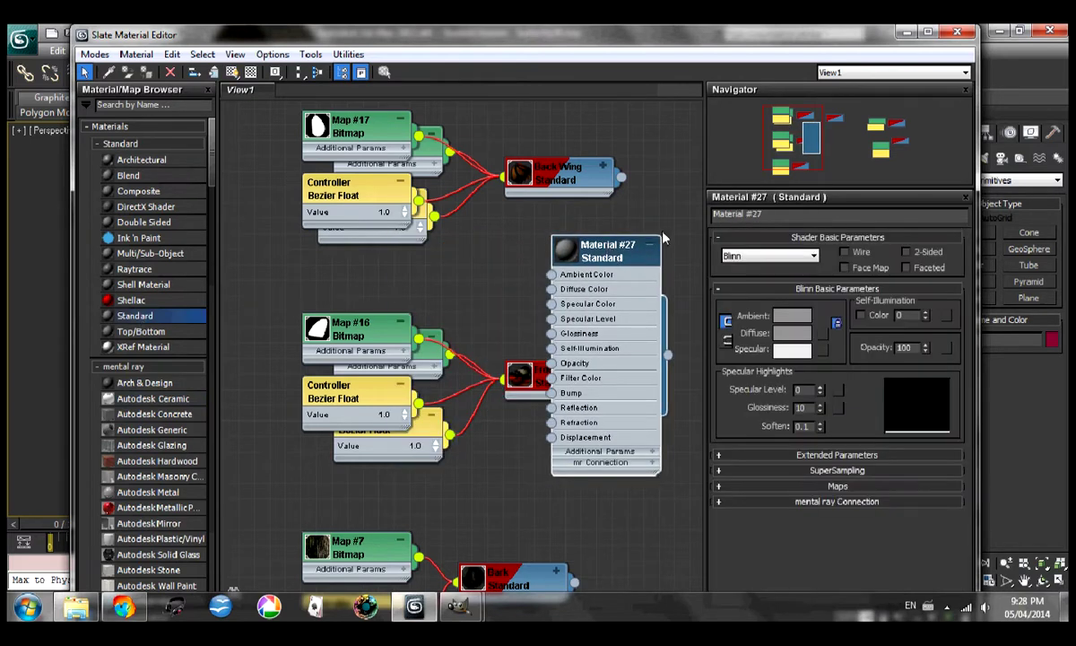
pyautogui.click(791, 217)
pyautogui.write('Mix Map')
pyautogui.press('Return')
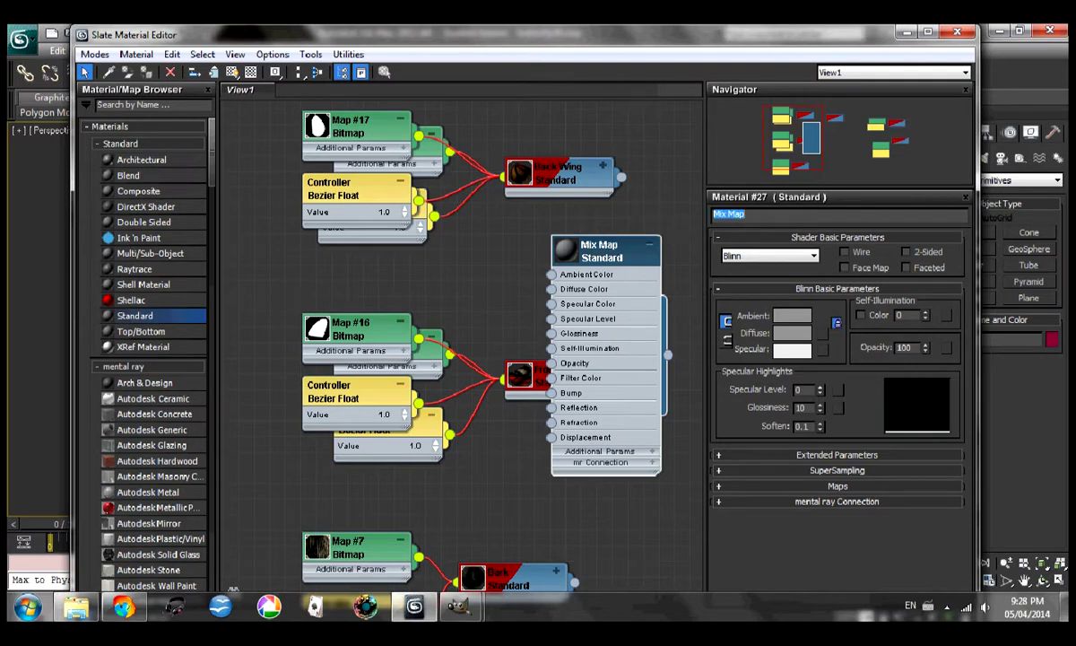
pyautogui.moveTo(618, 257); pyautogui.dragTo(859, 352)
pyautogui.moveTo(810, 135); pyautogui.dragTo(849, 146)
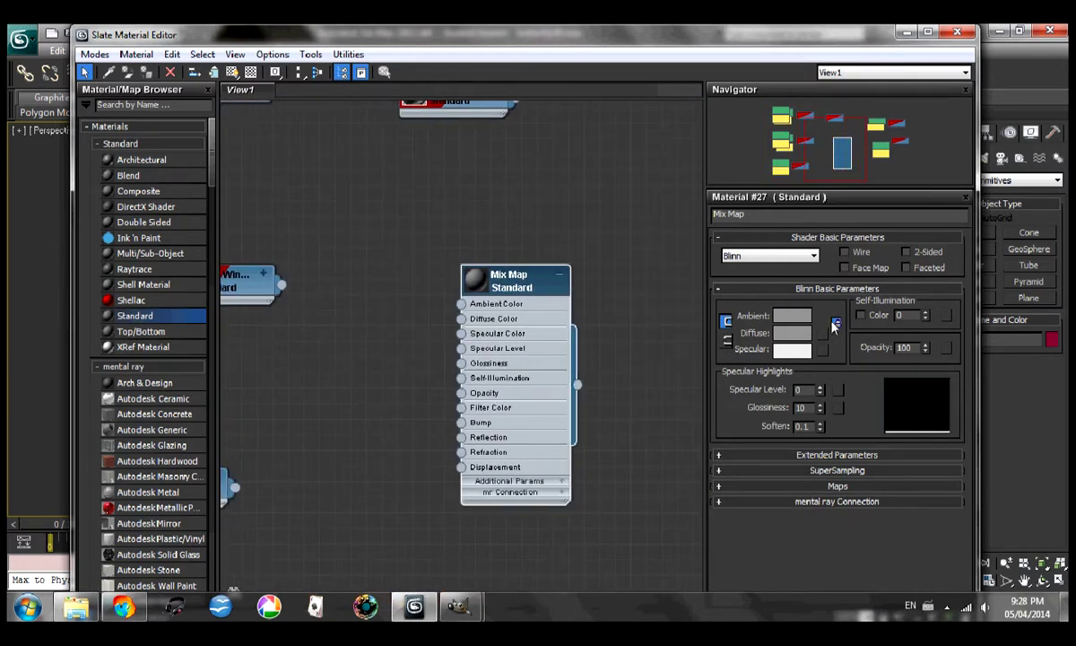
pyautogui.click(823, 334)
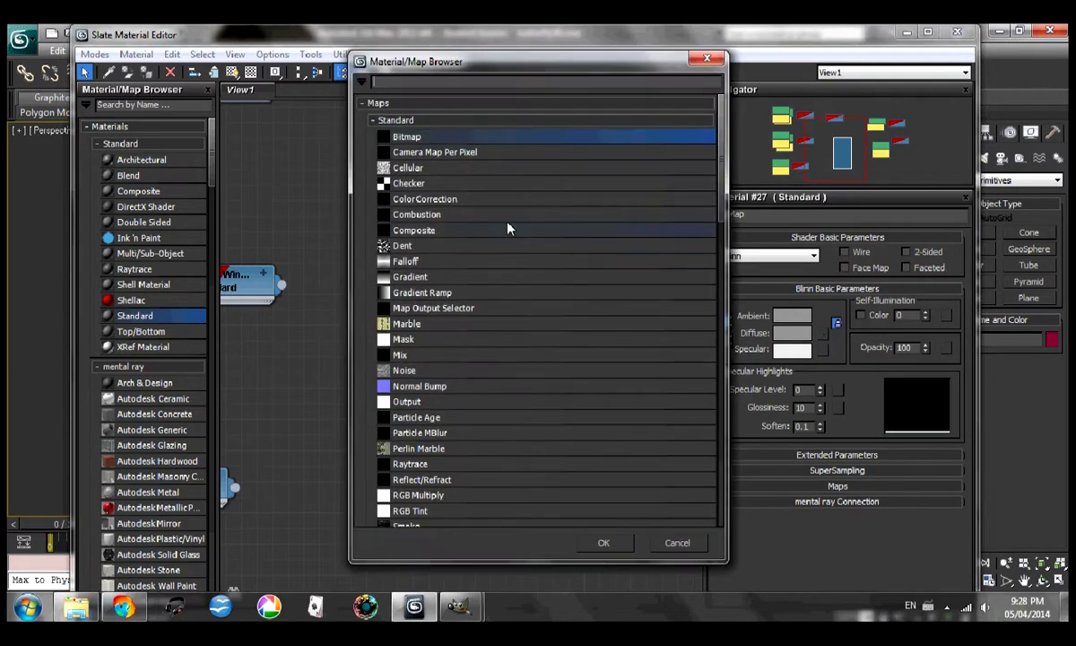
pyautogui.moveTo(721, 134); pyautogui.dragTo(715, 106)
pyautogui.click(706, 59)
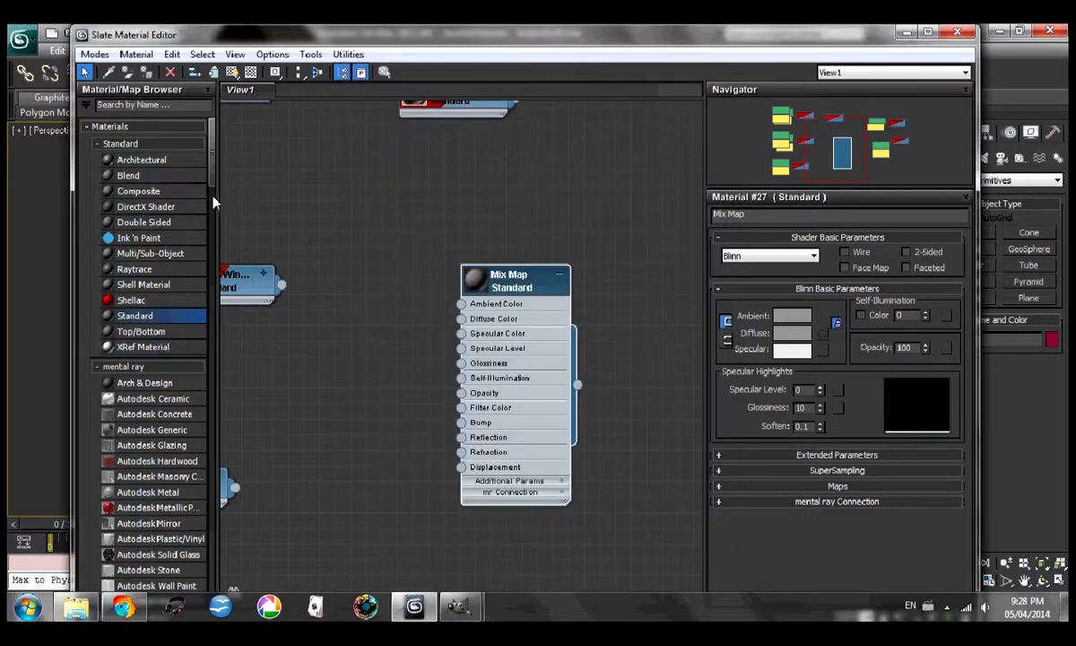
# - Add a Mix map and connect it to the Diffuse Color of the Mix Map material
pyautogui.scroll(-5, 212, 205)
pyautogui.scroll(4, 213, 192)
pyautogui.moveTo(211, 186); pyautogui.dragTo(209, 251)
pyautogui.scroll(-2, 211, 261)
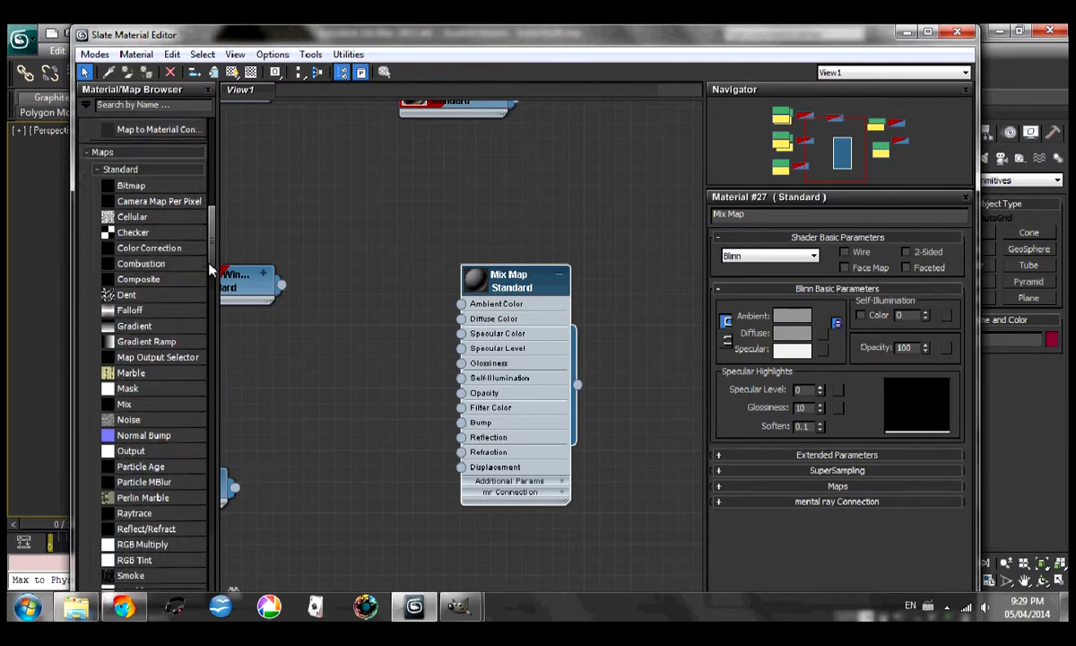
pyautogui.click(130, 378)
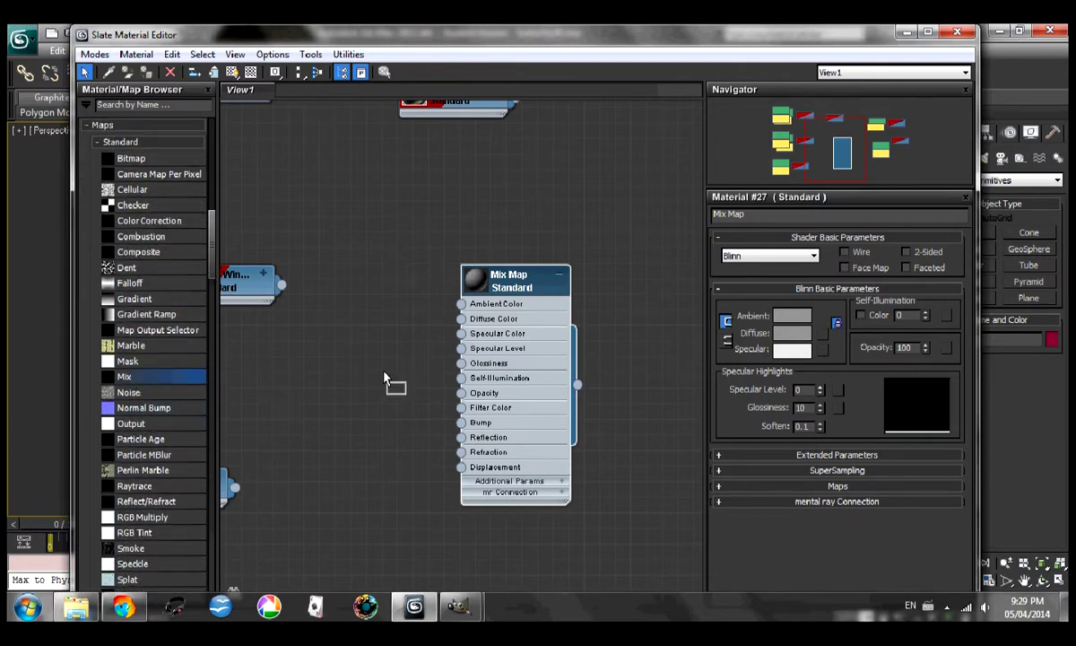
pyautogui.moveTo(439, 319); pyautogui.dragTo(459, 319)
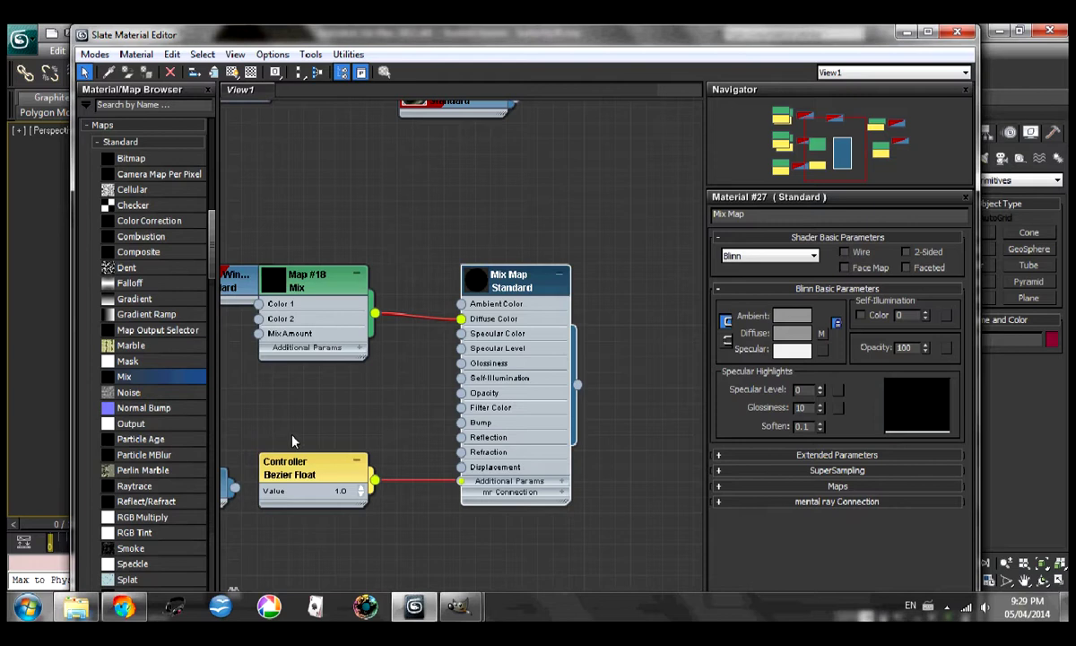
# - Set Color #1 of the Mix map to bright green
pyautogui.doubleClick(337, 288)
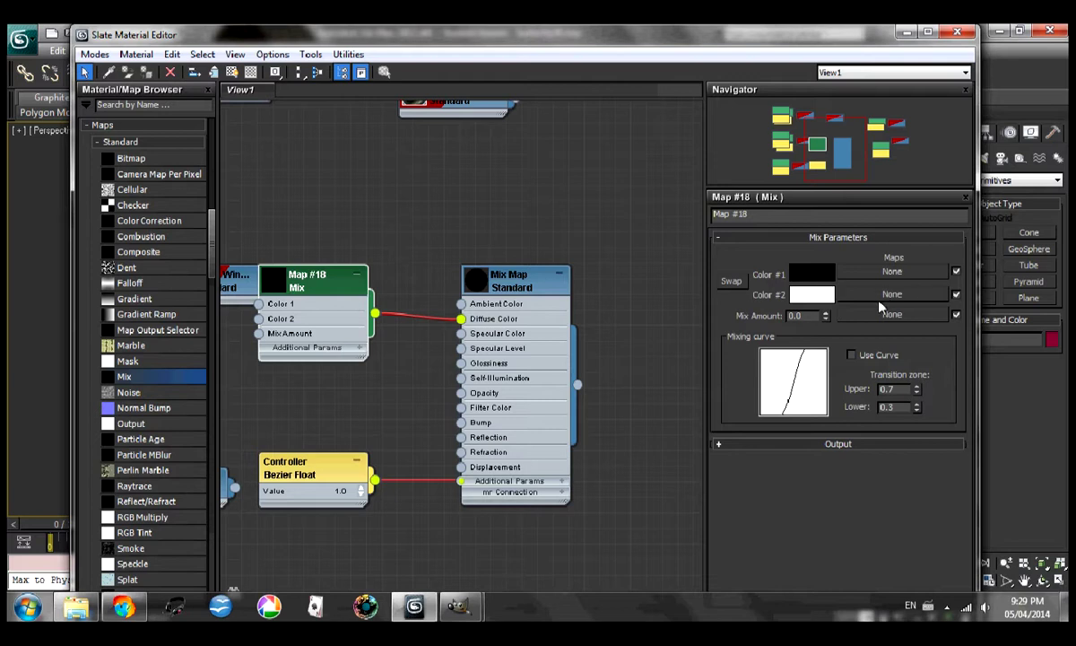
pyautogui.click(814, 277)
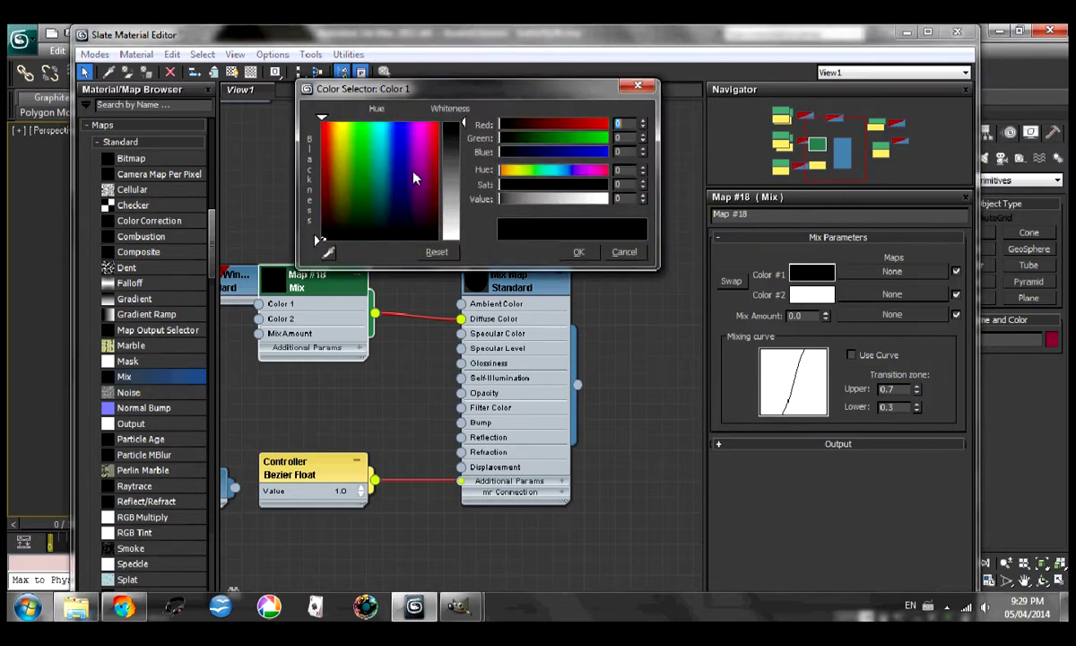
pyautogui.moveTo(356, 168); pyautogui.dragTo(359, 127)
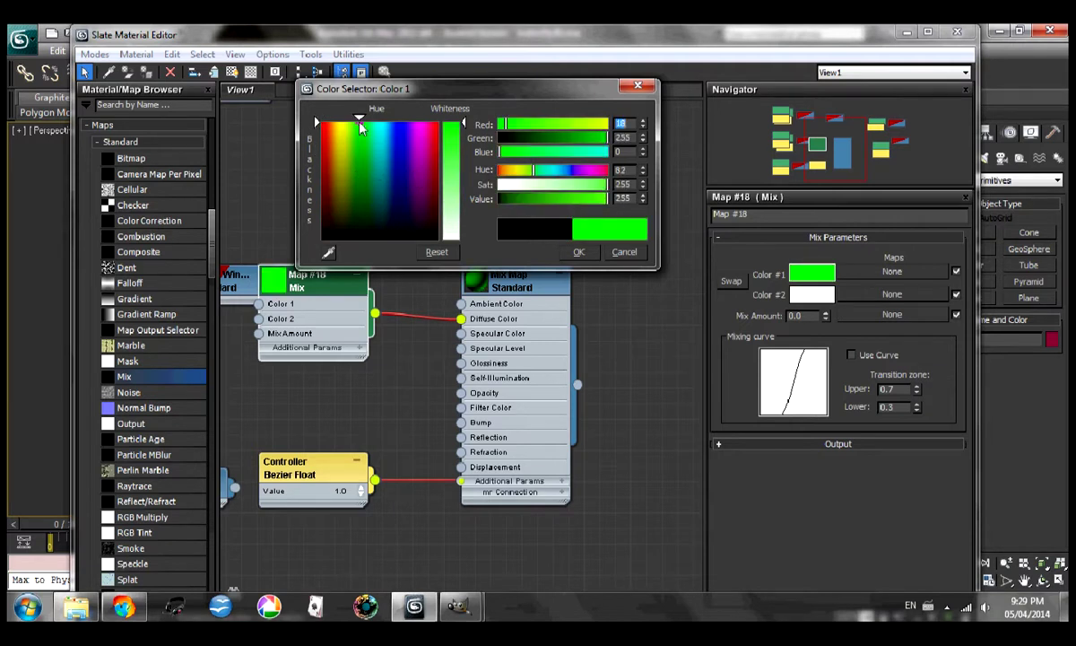
pyautogui.click(578, 253)
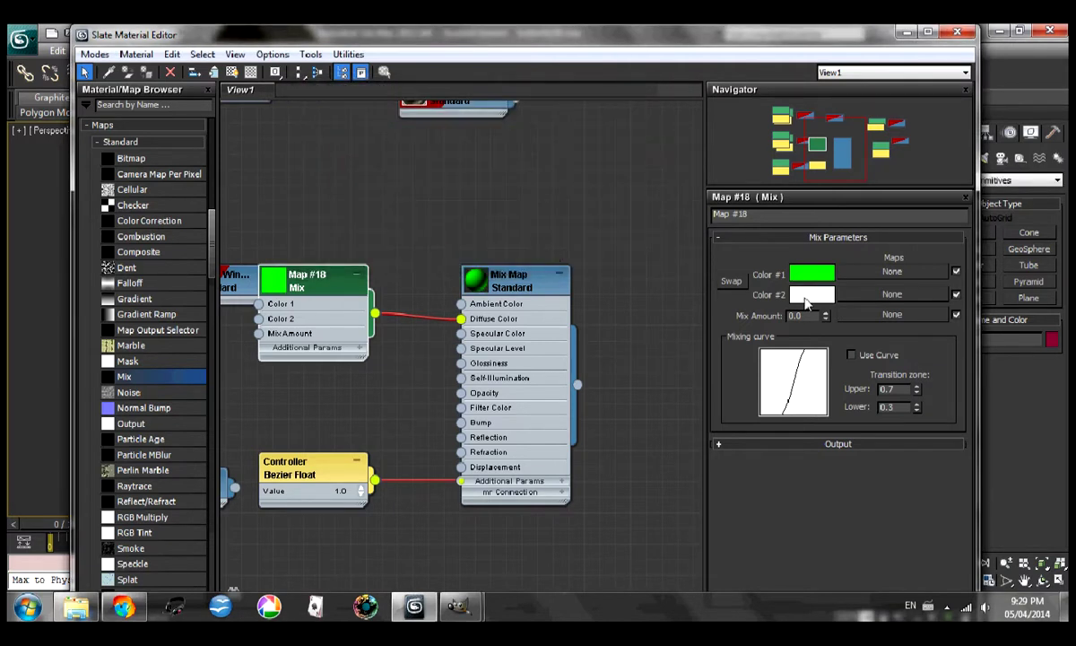
# - Load backwingdif.png as the bitmap for Color #2 of the Mix map
pyautogui.click(881, 294)
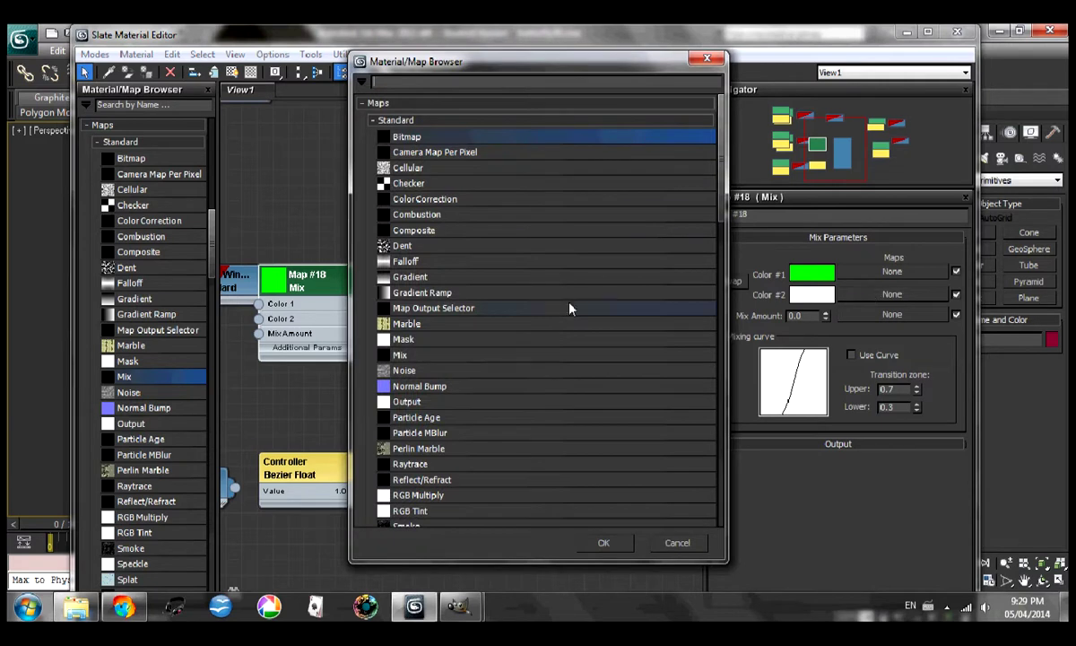
pyautogui.doubleClick(445, 137)
pyautogui.click(316, 143)
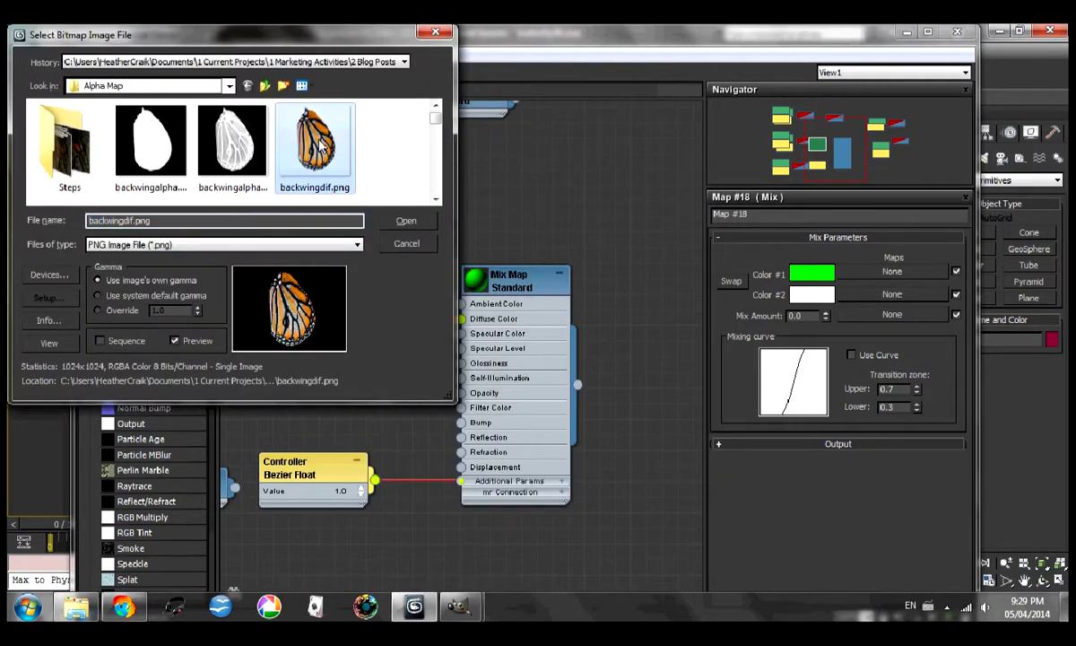
pyautogui.click(406, 221)
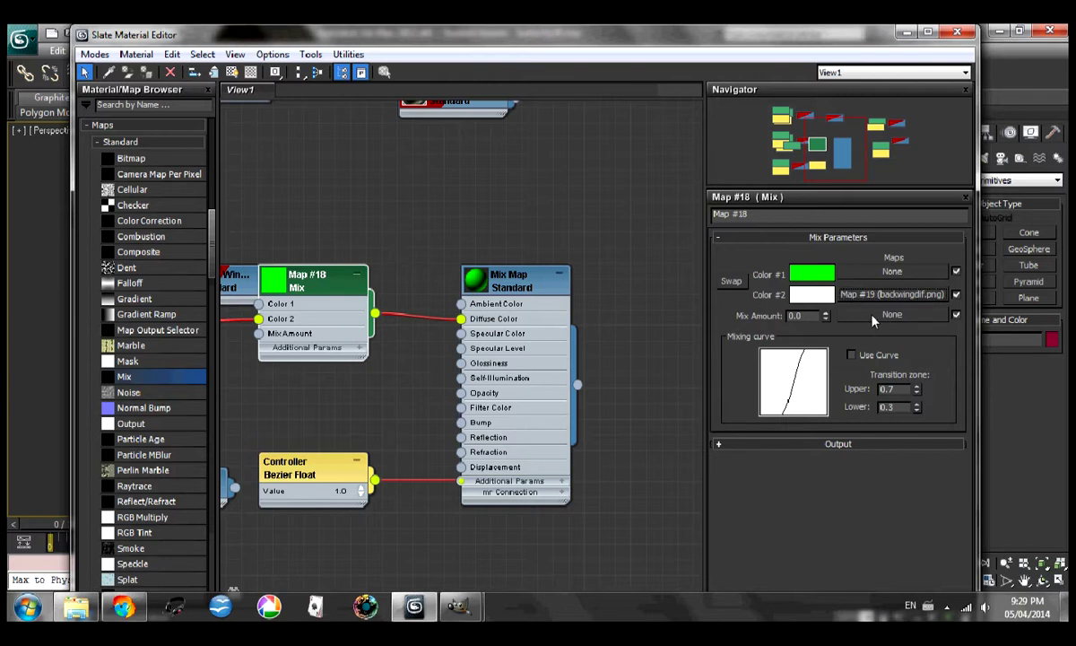
# - Raise the Mix Amount to 100 to preview the blend and reset it to 0
pyautogui.moveTo(827, 320); pyautogui.dragTo(832, 184)
pyautogui.moveTo(828, 325); pyautogui.dragTo(817, 132)
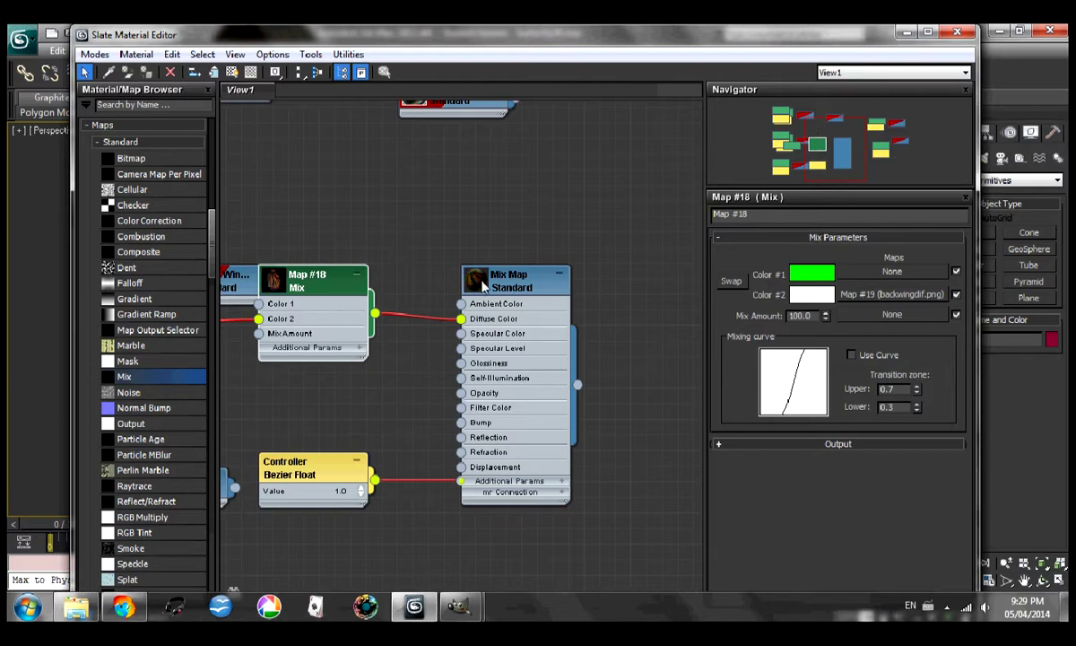
pyautogui.moveTo(828, 318); pyautogui.dragTo(840, 359)
pyautogui.doubleClick(812, 316)
pyautogui.write('0')
pyautogui.press('Return')
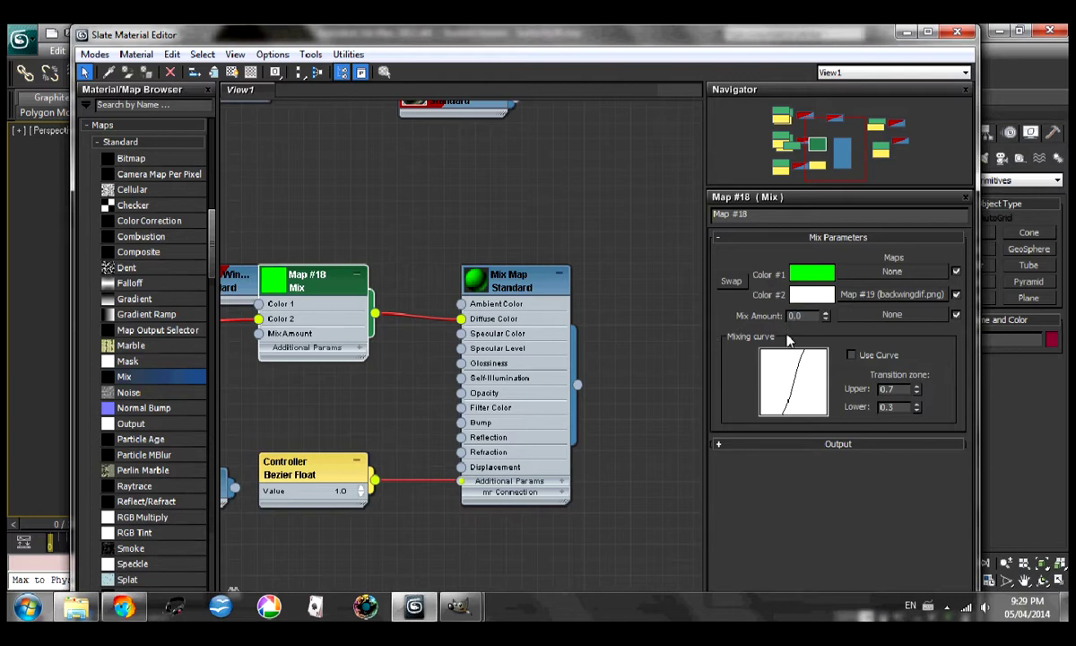
# - Load backwingalpha.png as the bitmap controlling the Mix Amount
pyautogui.click(878, 319)
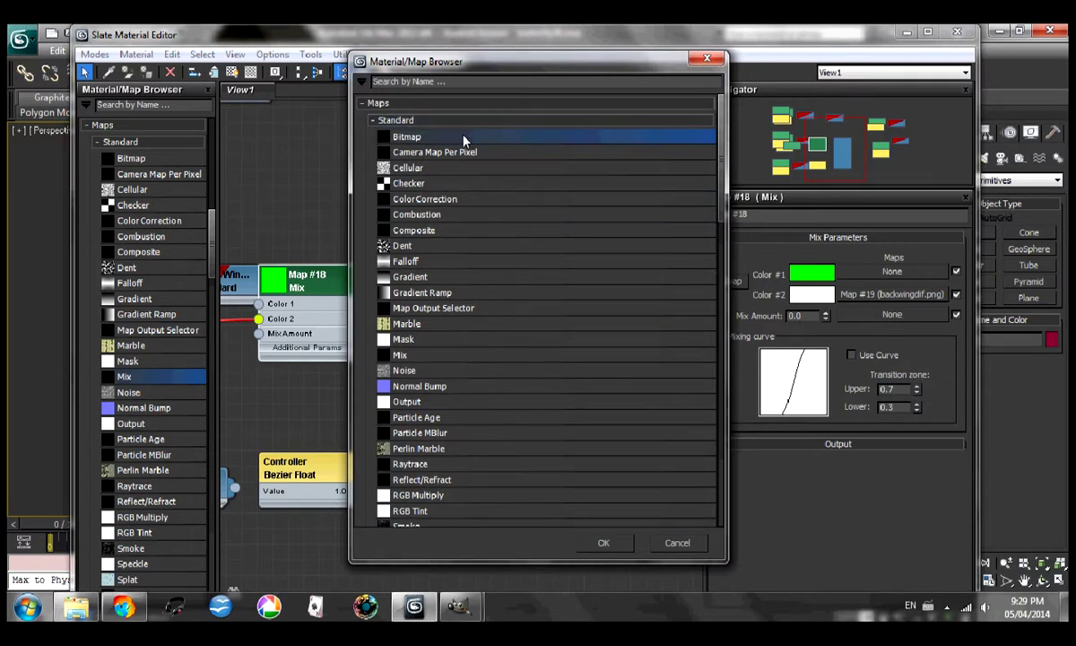
pyautogui.doubleClick(464, 139)
pyautogui.click(152, 199)
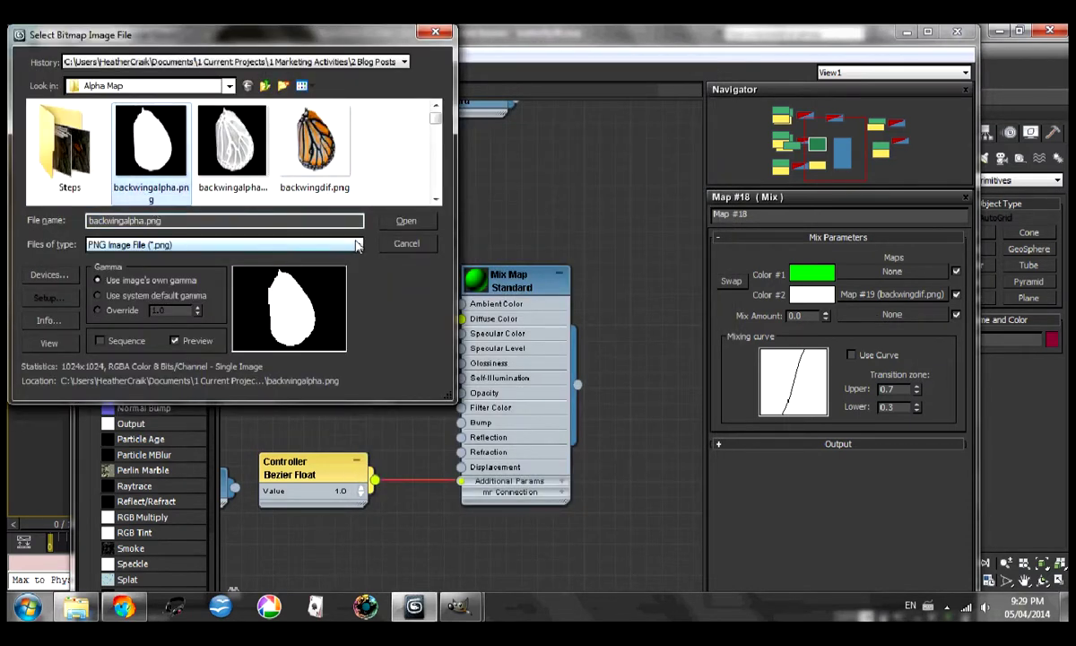
pyautogui.click(405, 222)
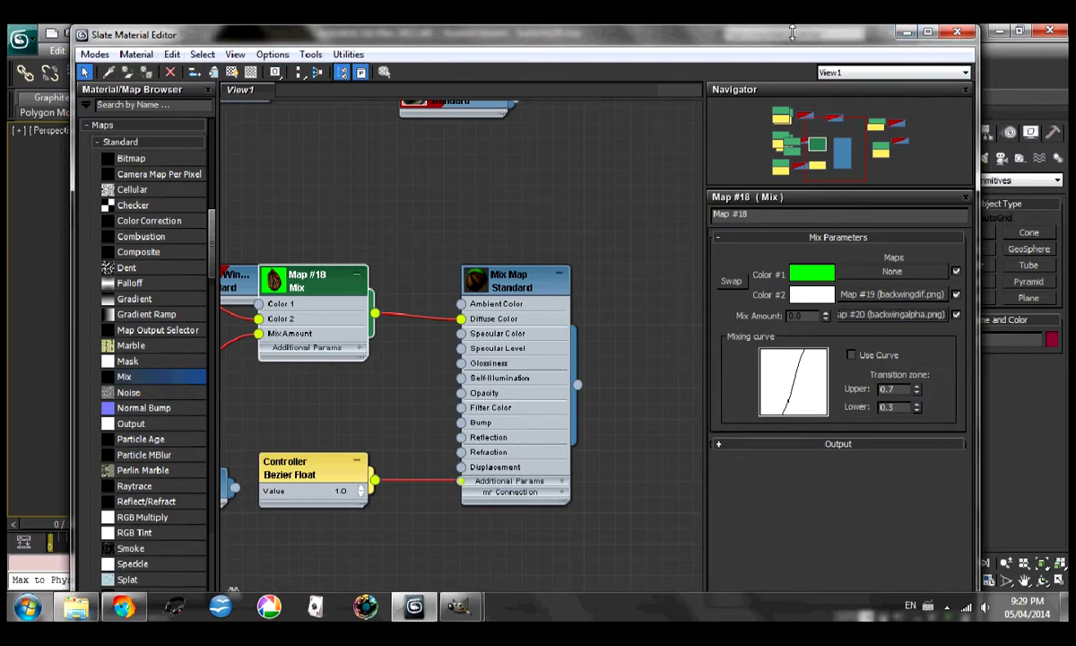
# - Minimize the material editor and select both back wings of the butterfly in the Perspective view
pyautogui.click(905, 33)
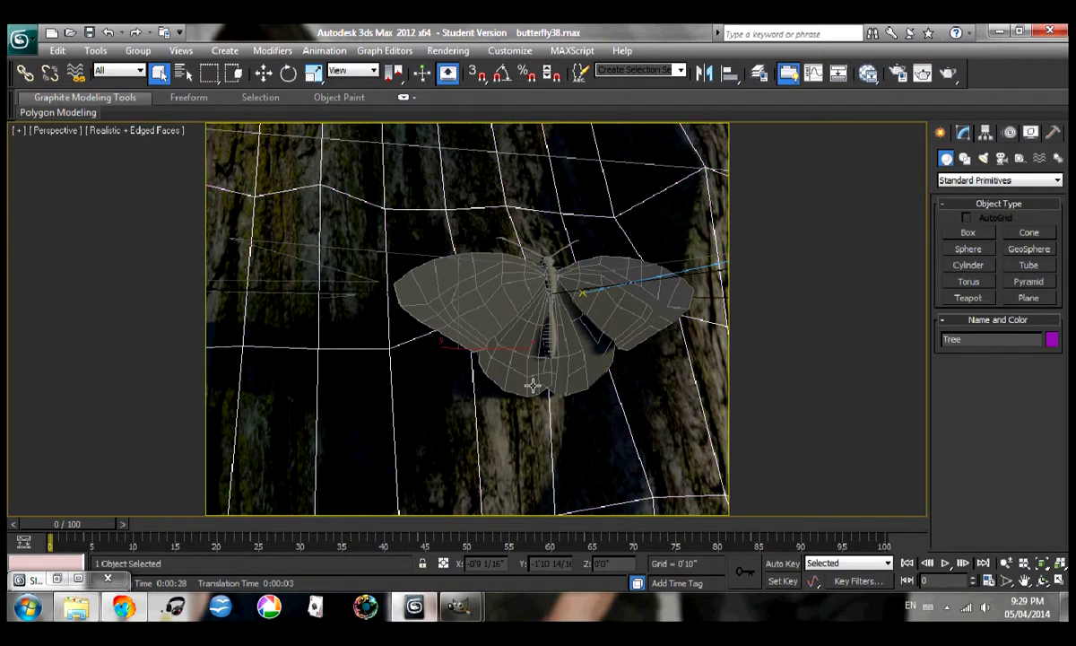
pyautogui.rightClick(630, 355)
pyautogui.click(681, 258)
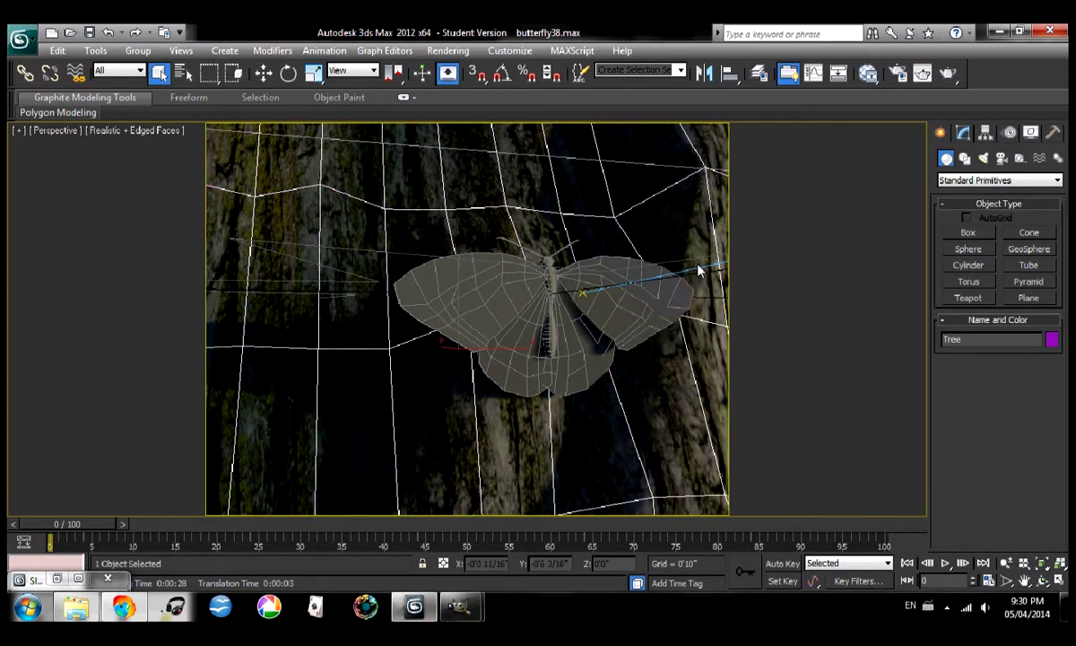
pyautogui.click(562, 361)
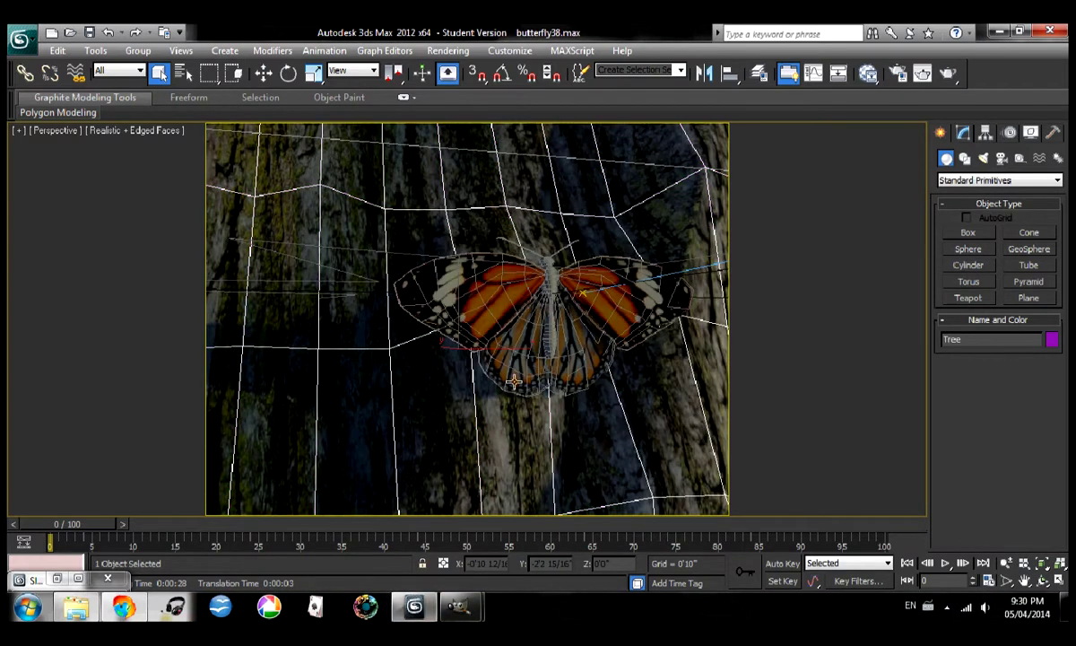
pyautogui.click(484, 357)
pyautogui.keyDown('ctrl'); pyautogui.click(538, 350); pyautogui.keyUp('ctrl')
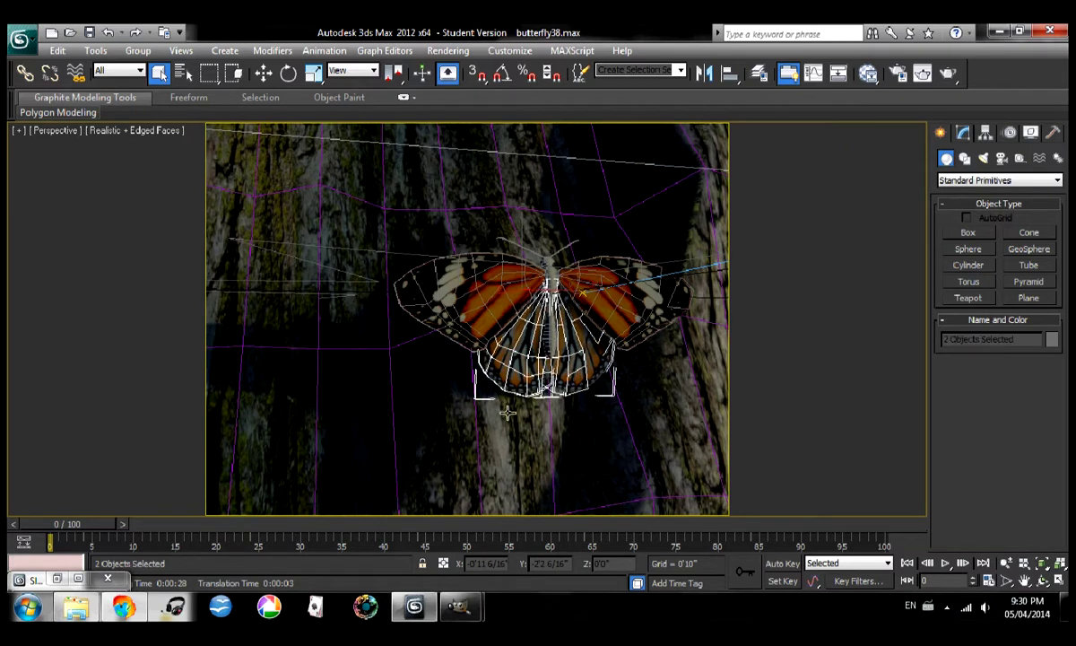
# - Assign the Mix Map material to the selected back wings and close the Slate Material Editor
pyautogui.click(57, 578)
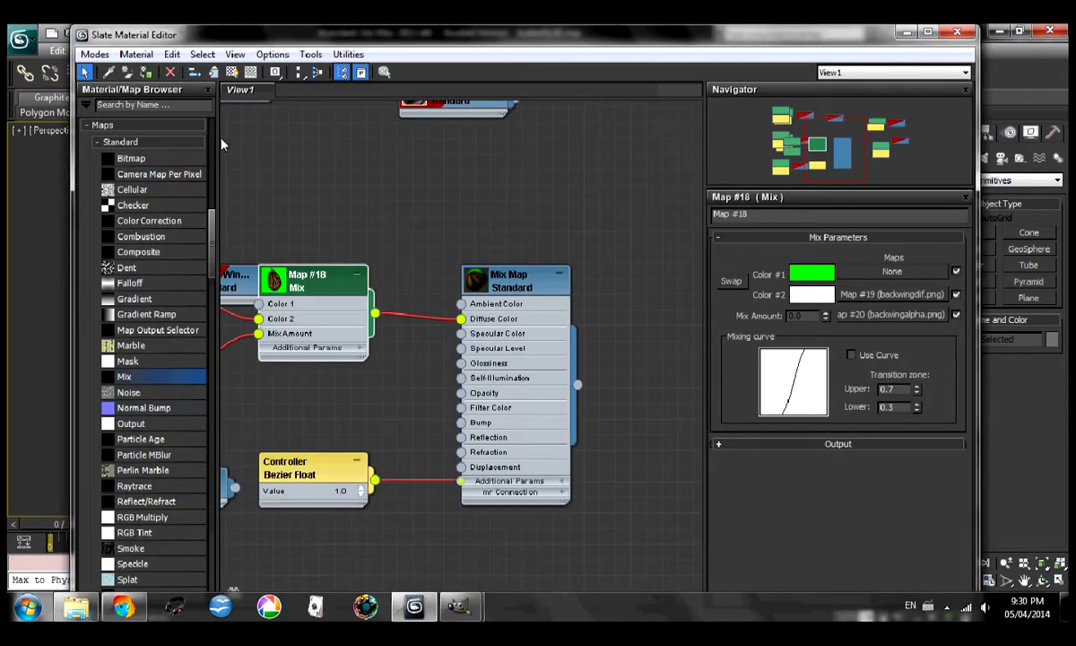
pyautogui.doubleClick(478, 271)
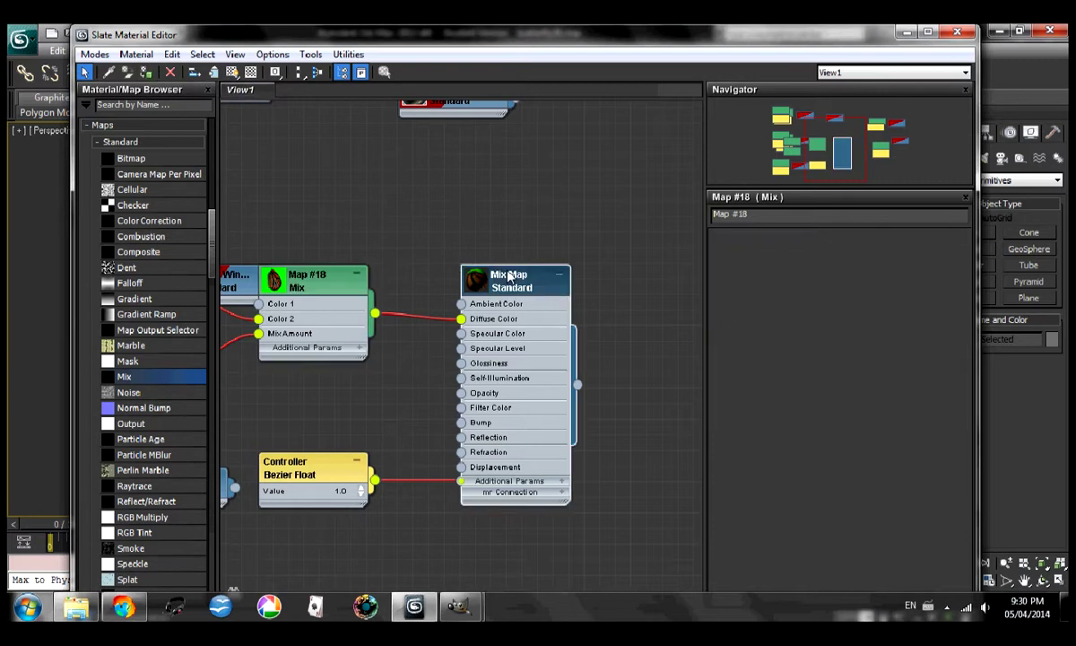
pyautogui.click(148, 72)
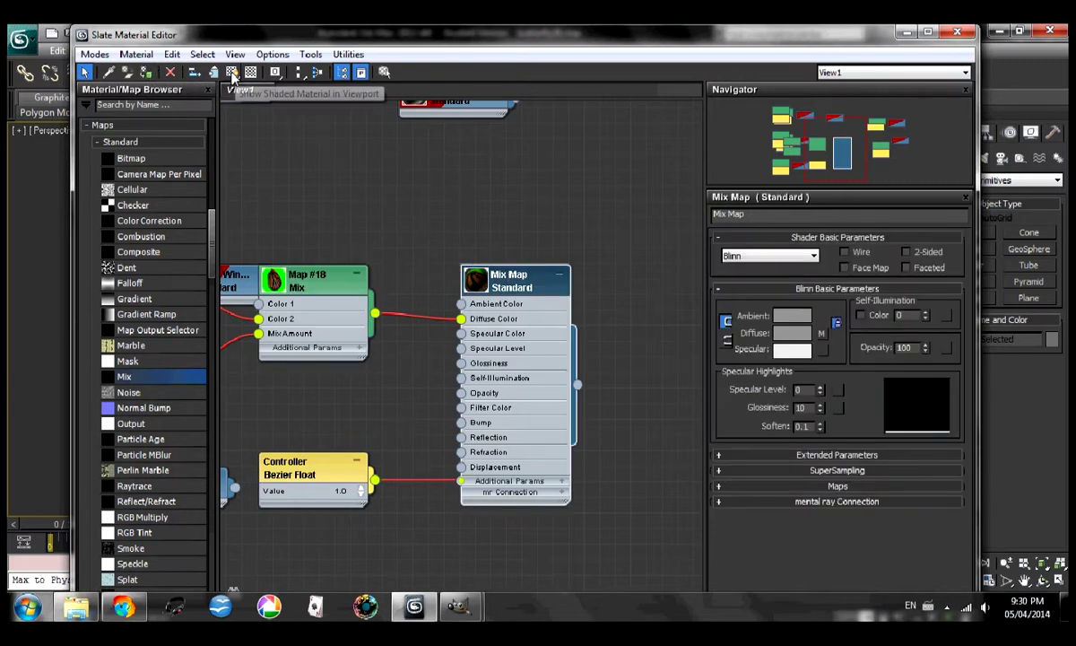
pyautogui.click(957, 32)
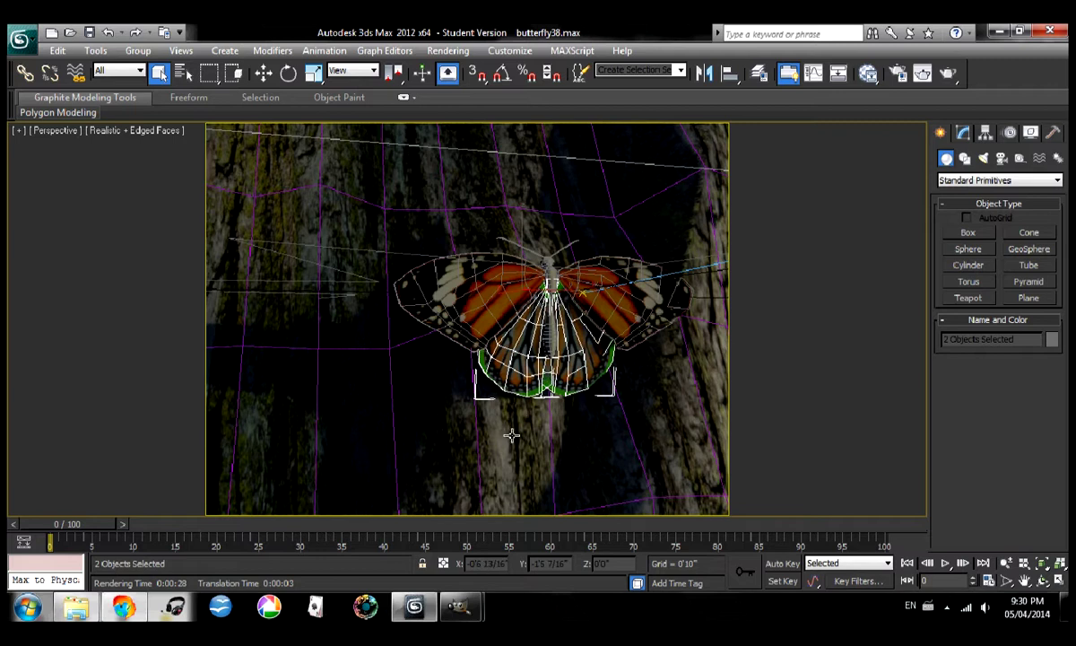
# - Turn off the edged faces display in the Perspective view and deselect the back wings
pyautogui.click(144, 132)
pyautogui.click(180, 195)
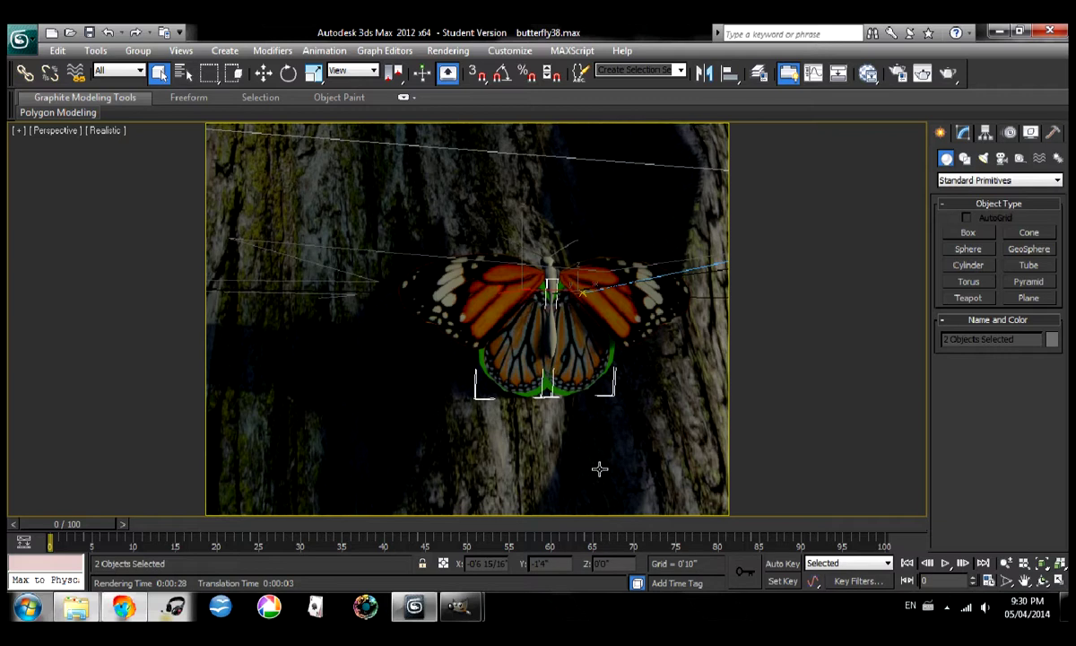
pyautogui.click(844, 393)
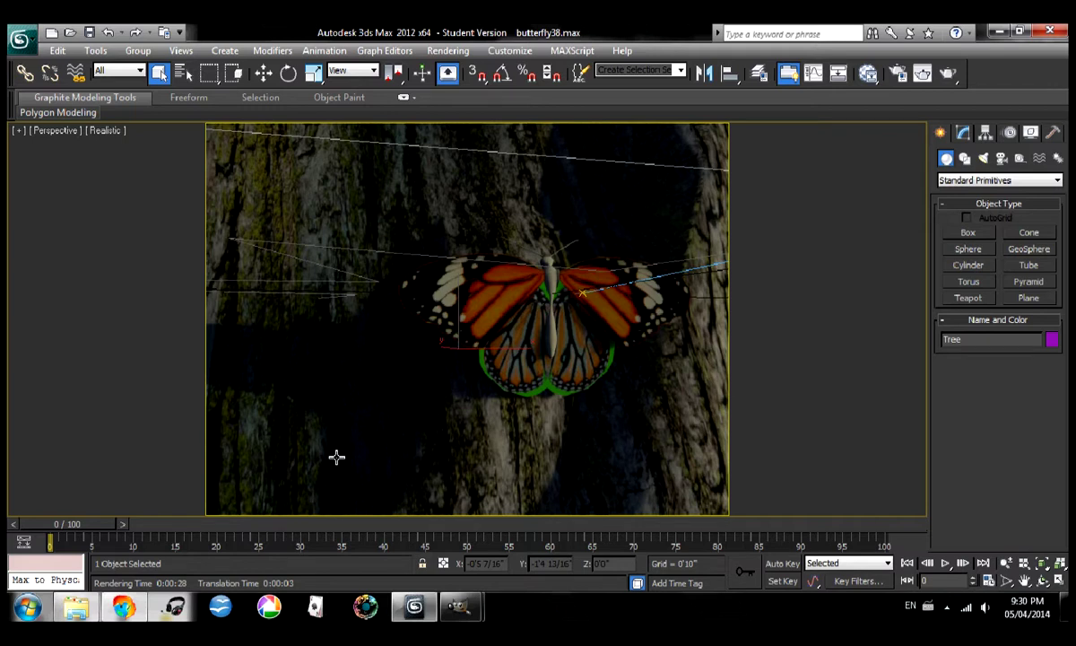
# - Select both back wings, assign the Back Wing material to them, and minimize the Slate Material Editor
pyautogui.click(594, 339)
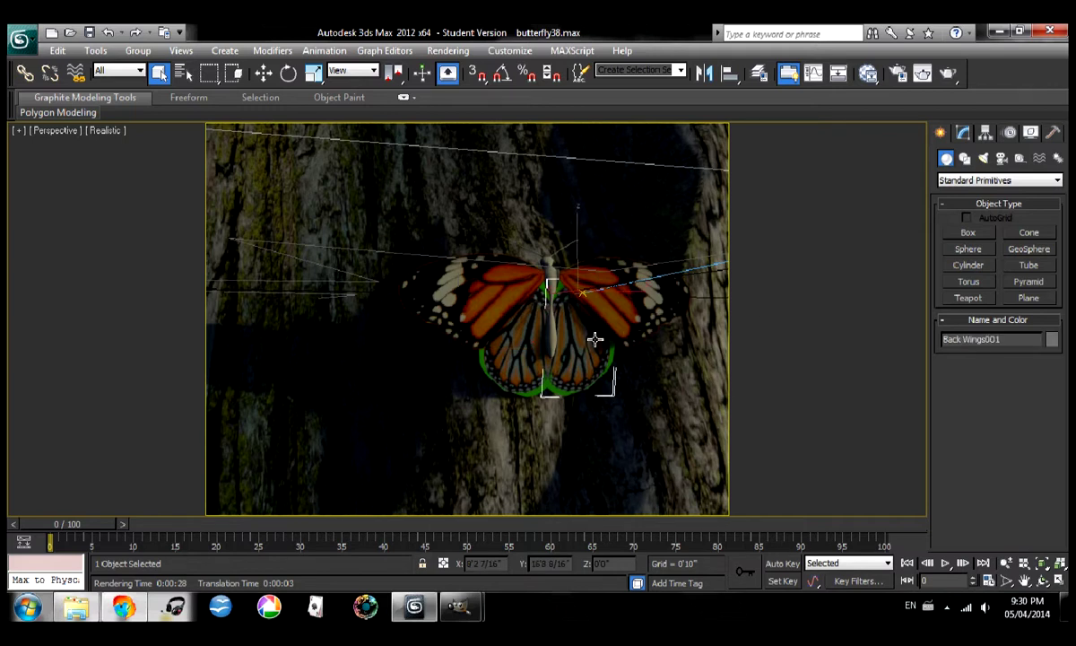
pyautogui.keyDown('ctrl'); pyautogui.click(491, 345); pyautogui.keyUp('ctrl')
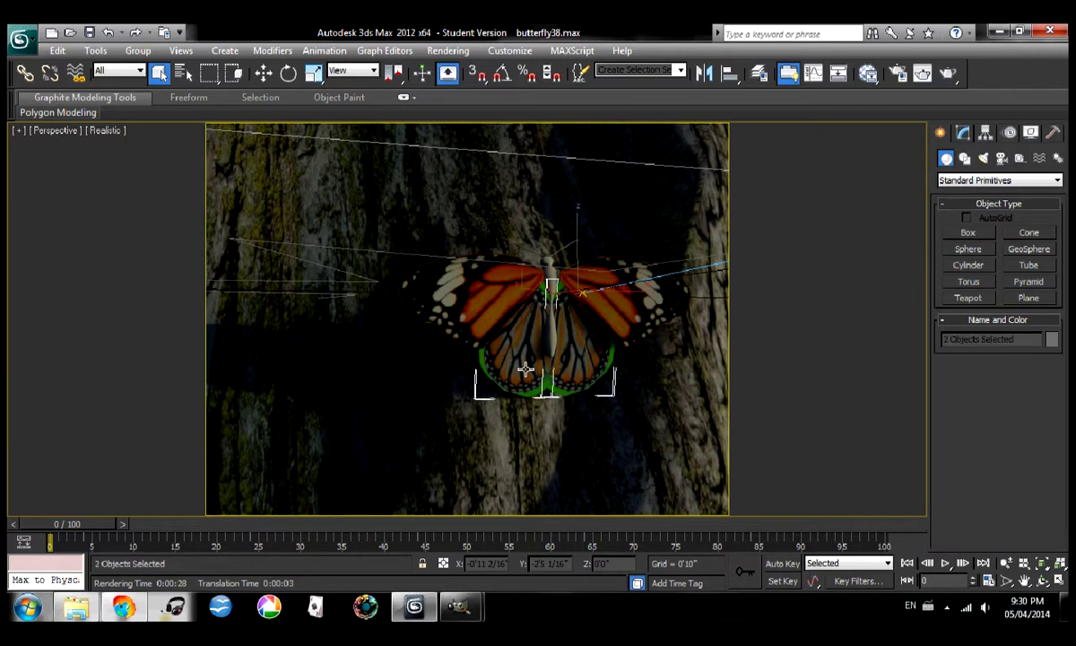
pyautogui.click(868, 75)
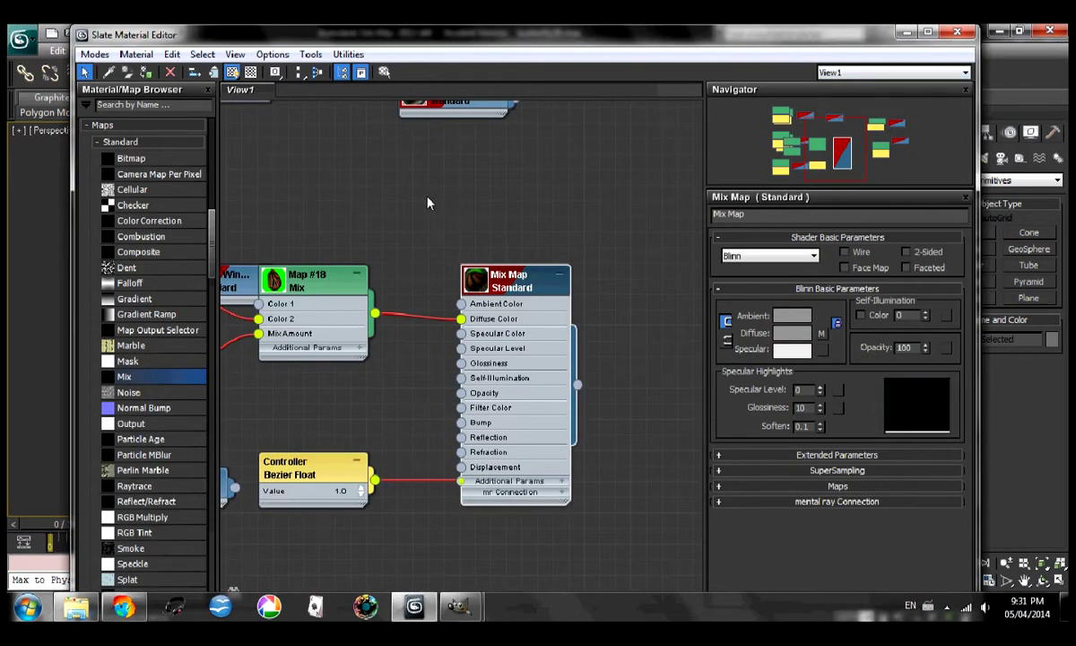
pyautogui.moveTo(841, 154); pyautogui.dragTo(815, 150)
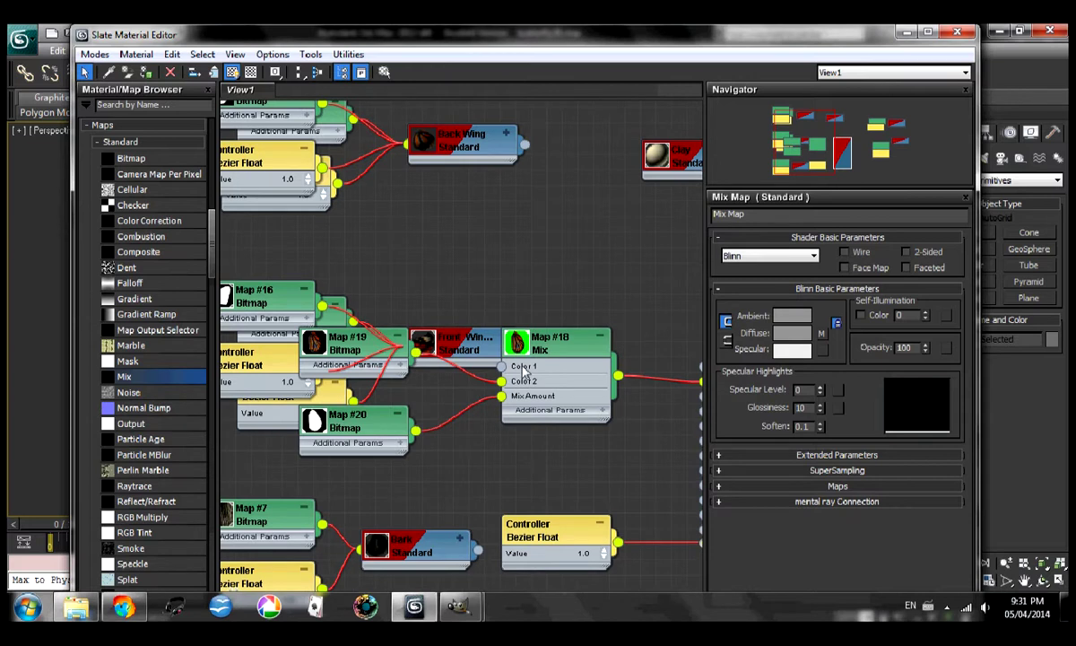
pyautogui.doubleClick(473, 159)
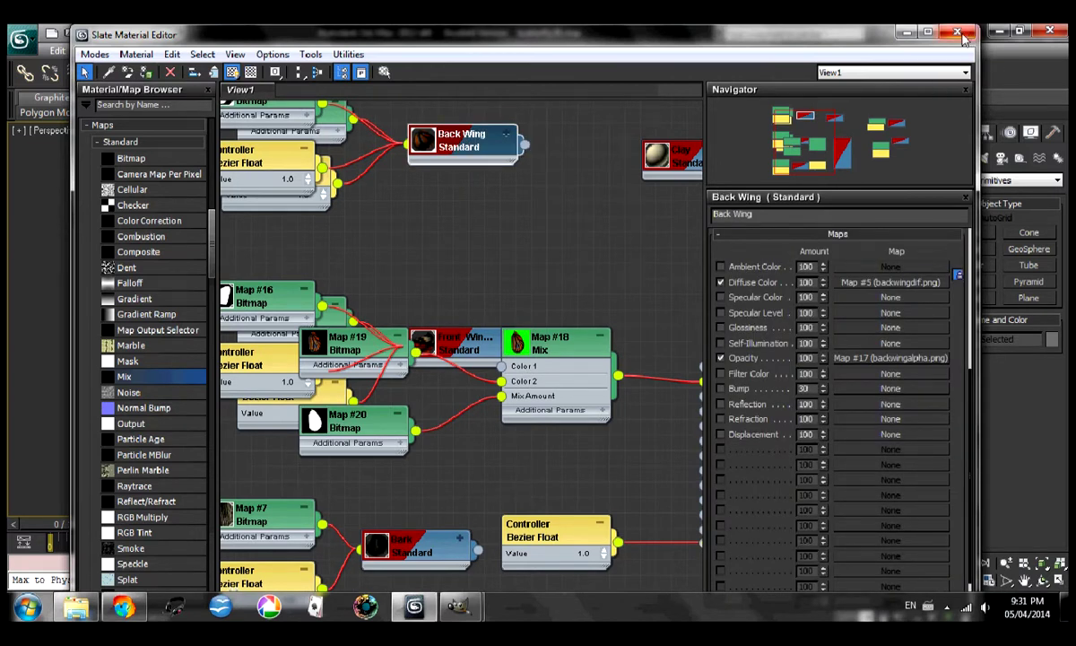
pyautogui.click(907, 33)
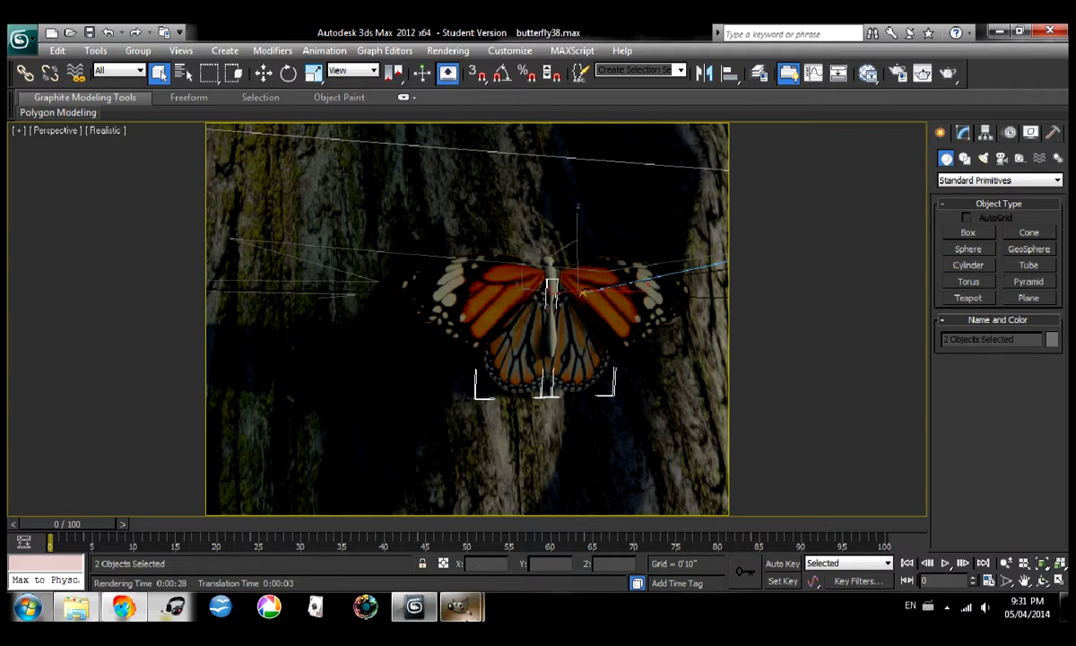
# - Switch to GIMP and bring the frontwing.xcf image to the front
pyautogui.moveTo(461, 607)
pyautogui.click(397, 561)
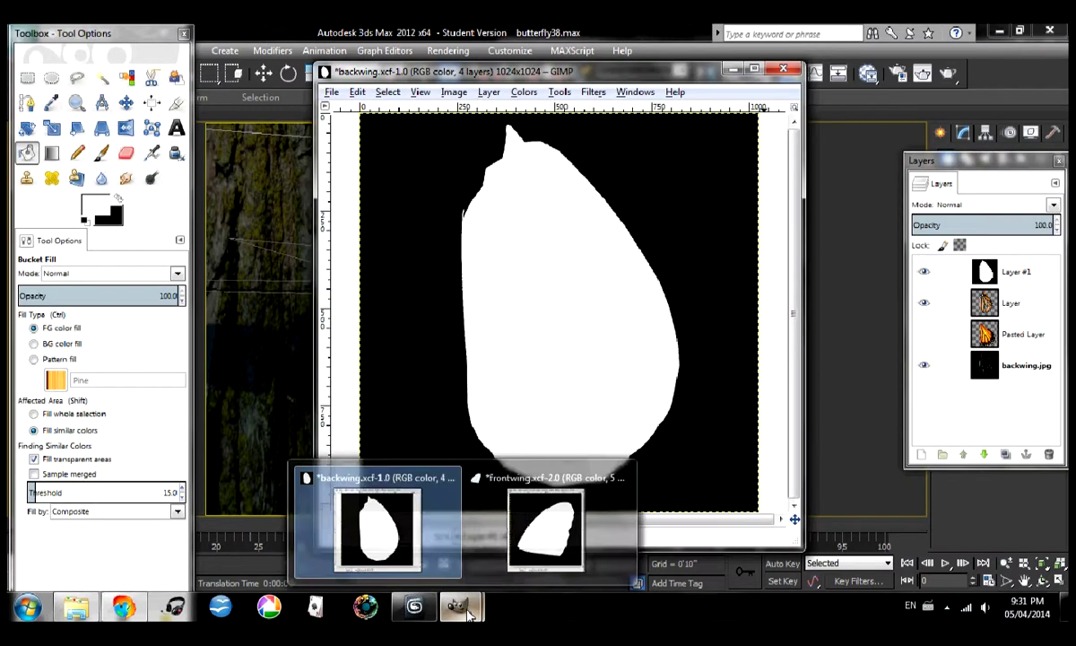
pyautogui.click(527, 544)
pyautogui.moveTo(427, 90); pyautogui.dragTo(482, 84)
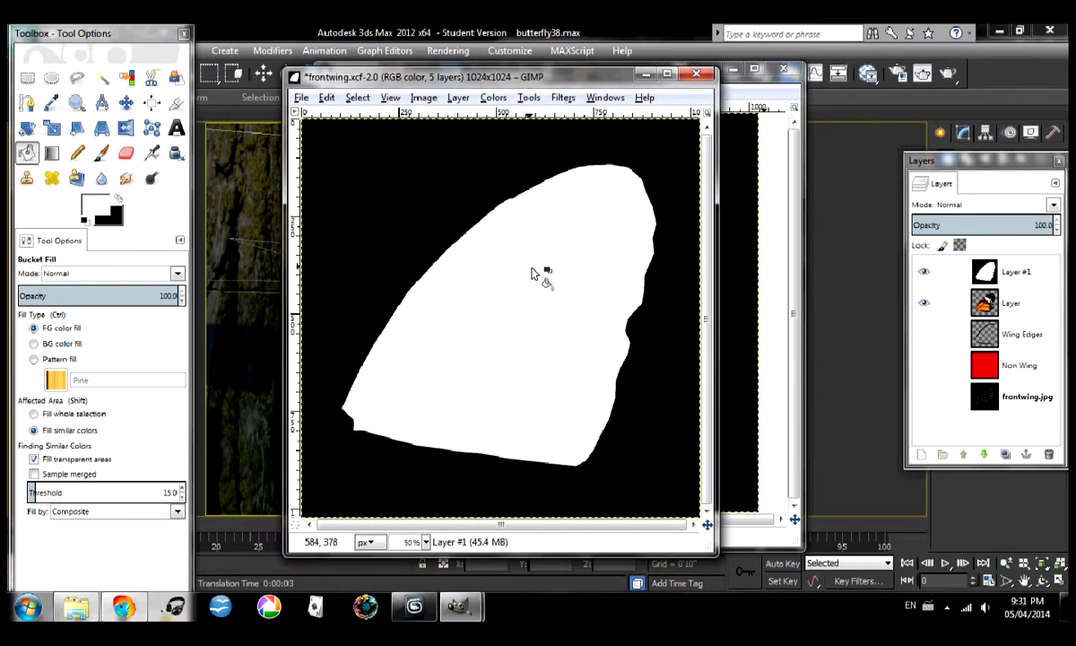
# - Fuzzy-select the white wing shape on Layer #1 and delete it
pyautogui.click(124, 77)
pyautogui.click(102, 77)
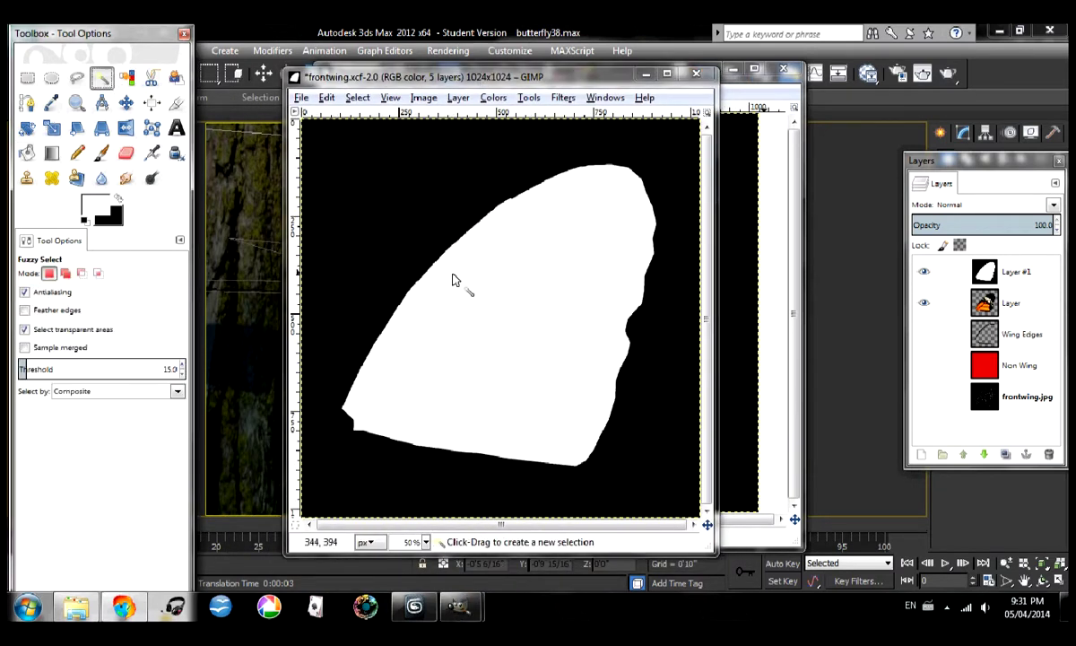
pyautogui.click(489, 279)
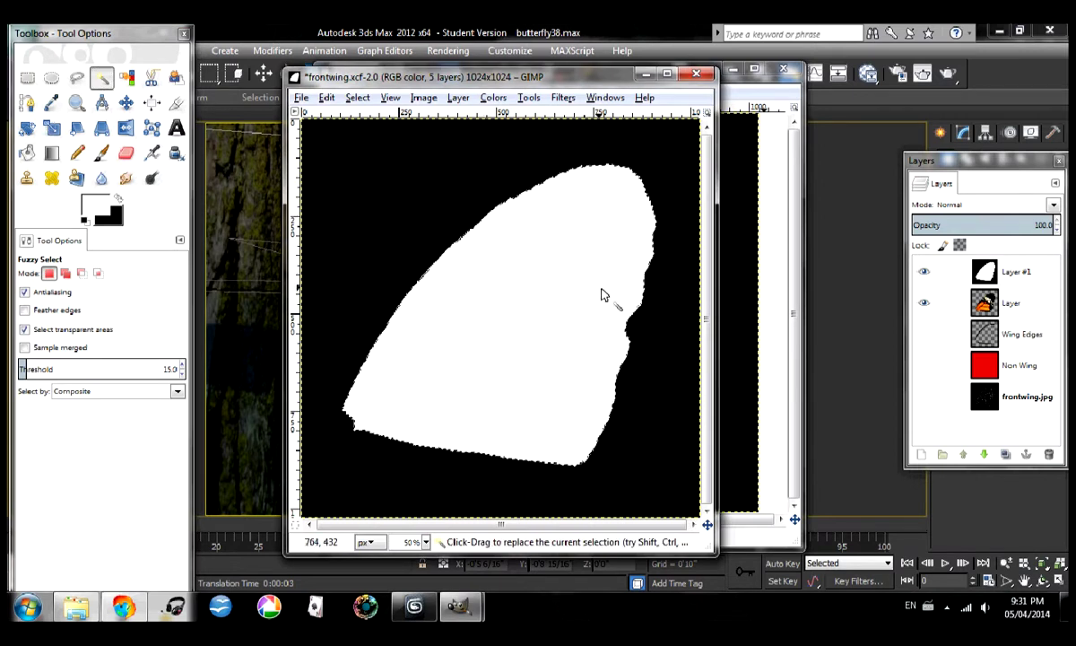
pyautogui.press('Delete')
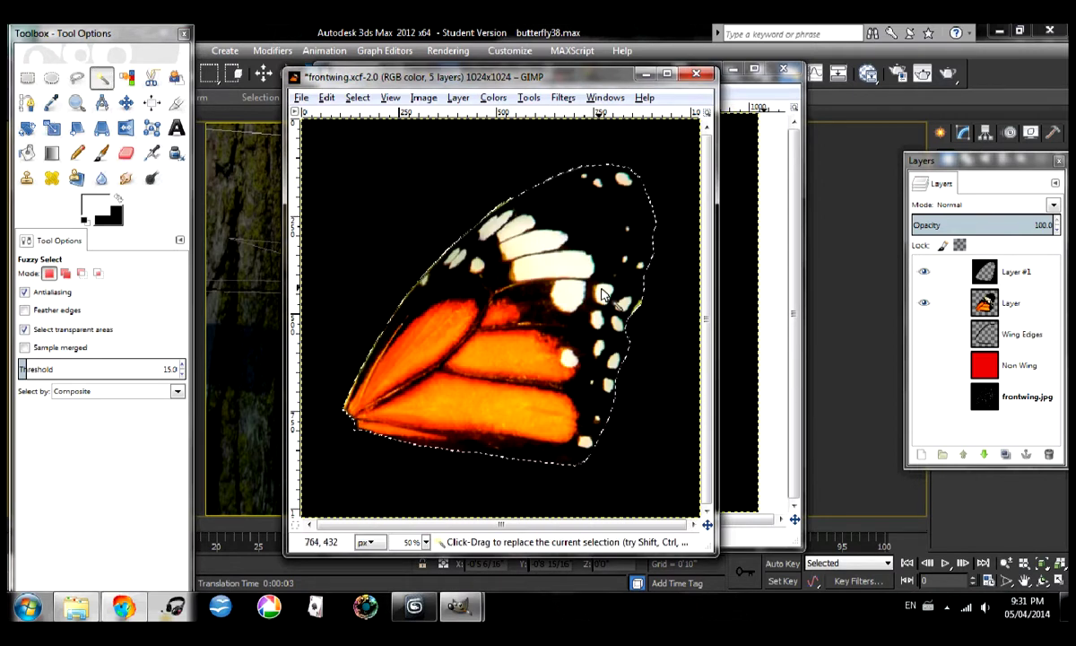
# - Copy the selected wing area from the layer named Layer, paste it onto Layer #1 and anchor it
pyautogui.click(1017, 306)
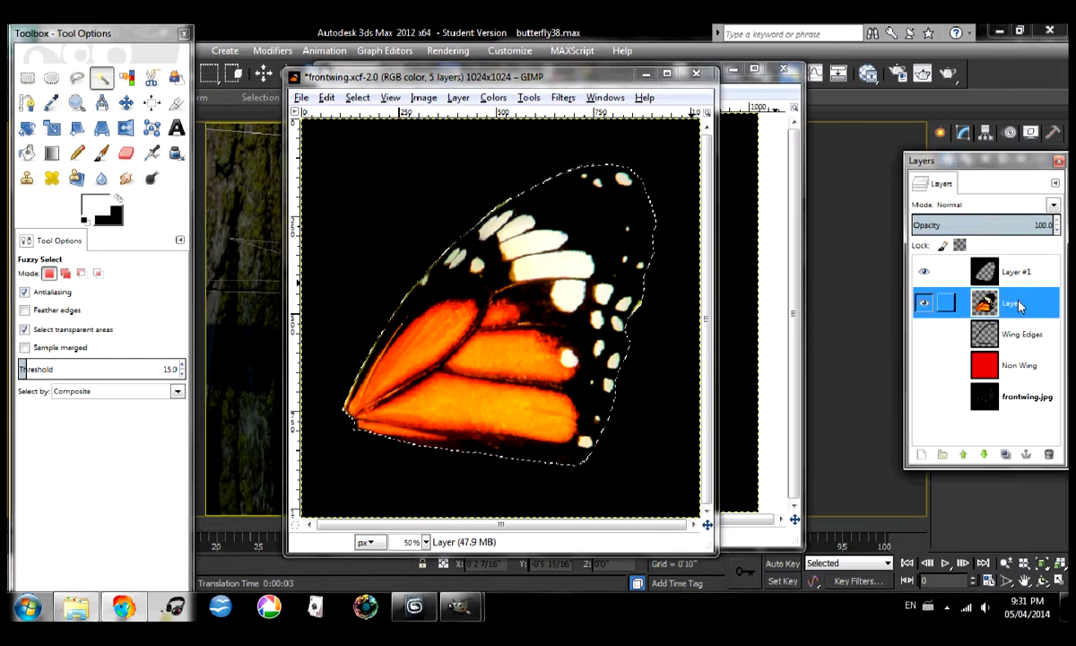
pyautogui.hotkey('ctrl', 'c')
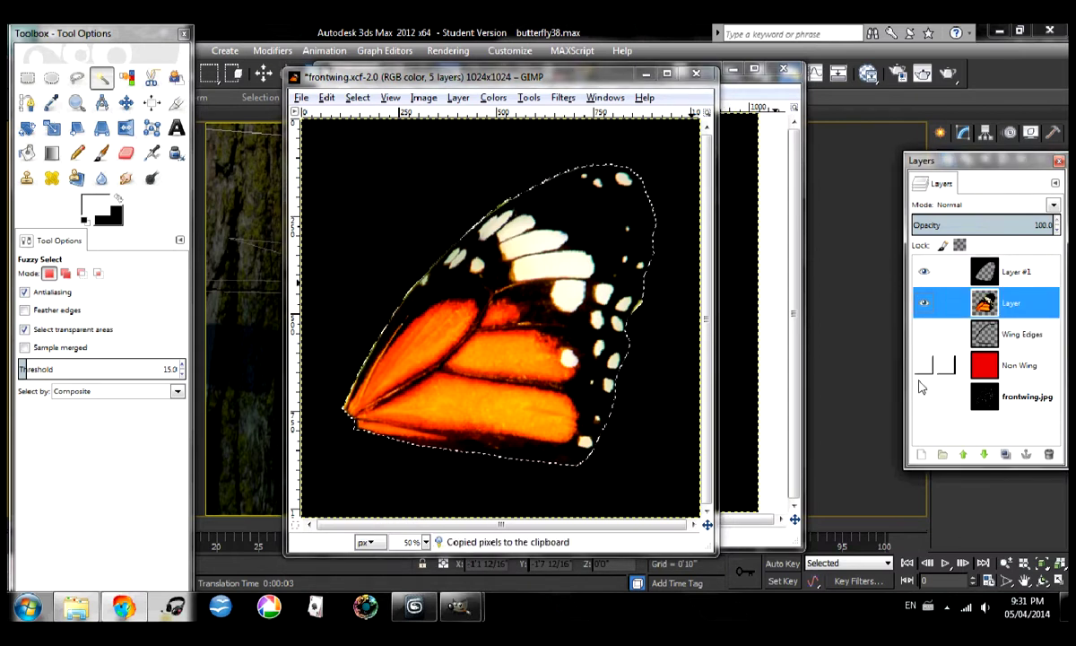
pyautogui.click(1011, 272)
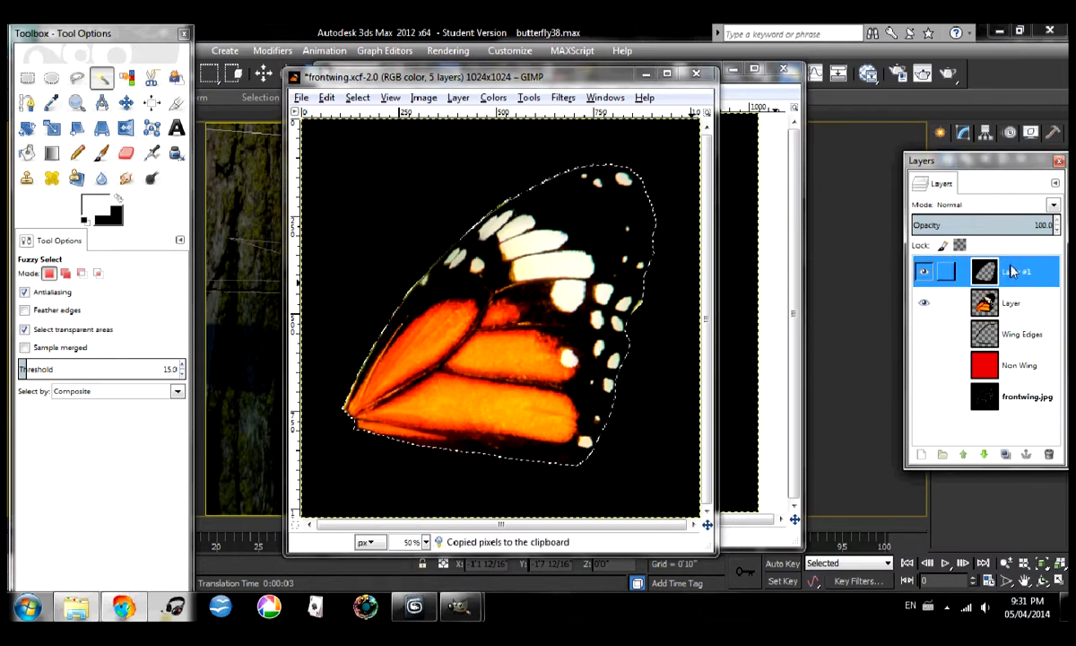
pyautogui.hotkey('ctrl', 'v')
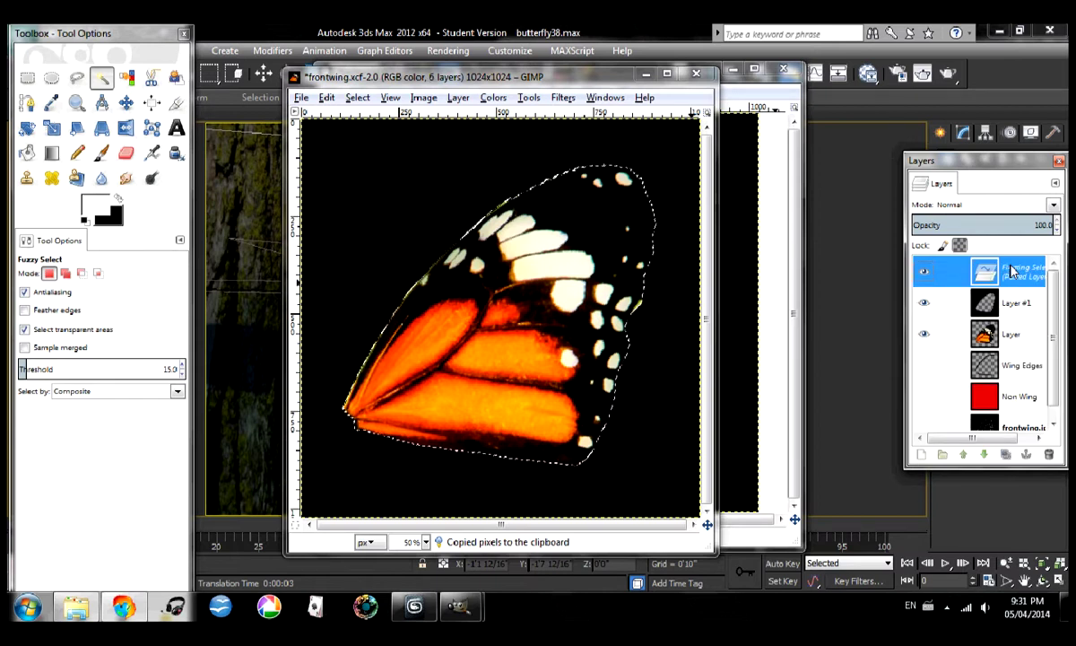
pyautogui.rightClick(1012, 270)
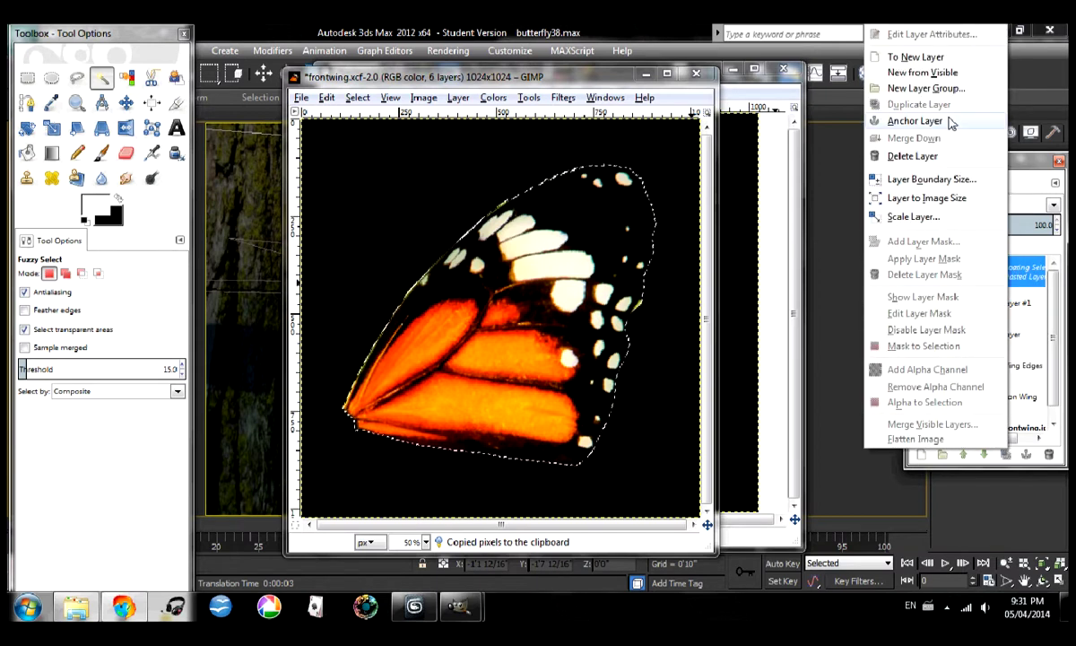
pyautogui.click(892, 121)
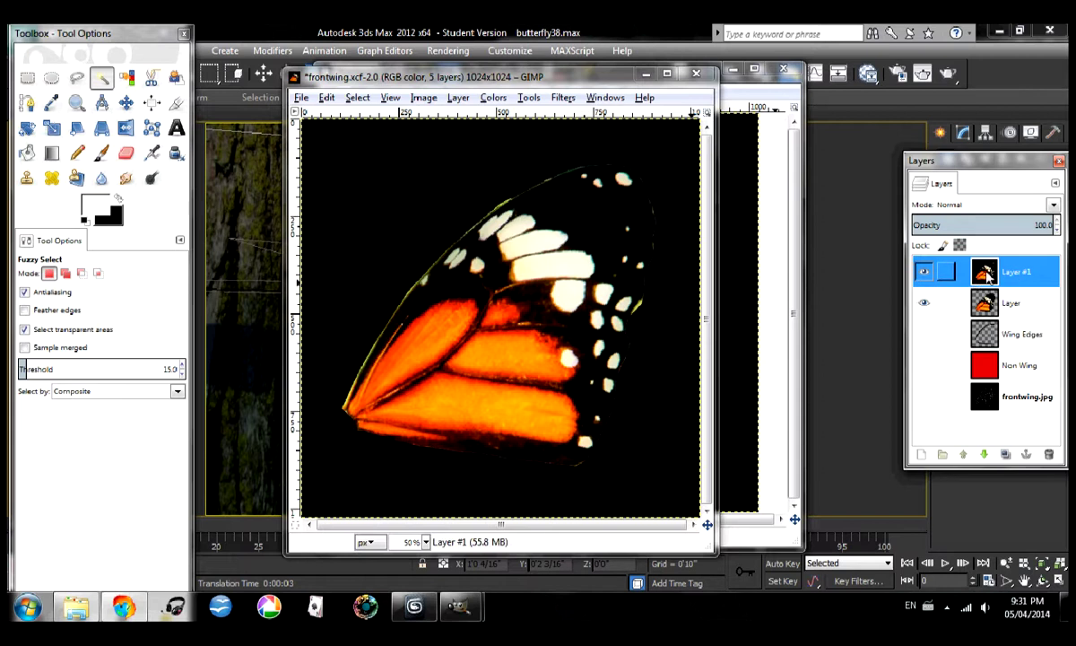
# - Fuzzy-select the transparent background of the layer named Layer, activate Layer #1 and invert the selection to cover the wing
pyautogui.click(923, 303)
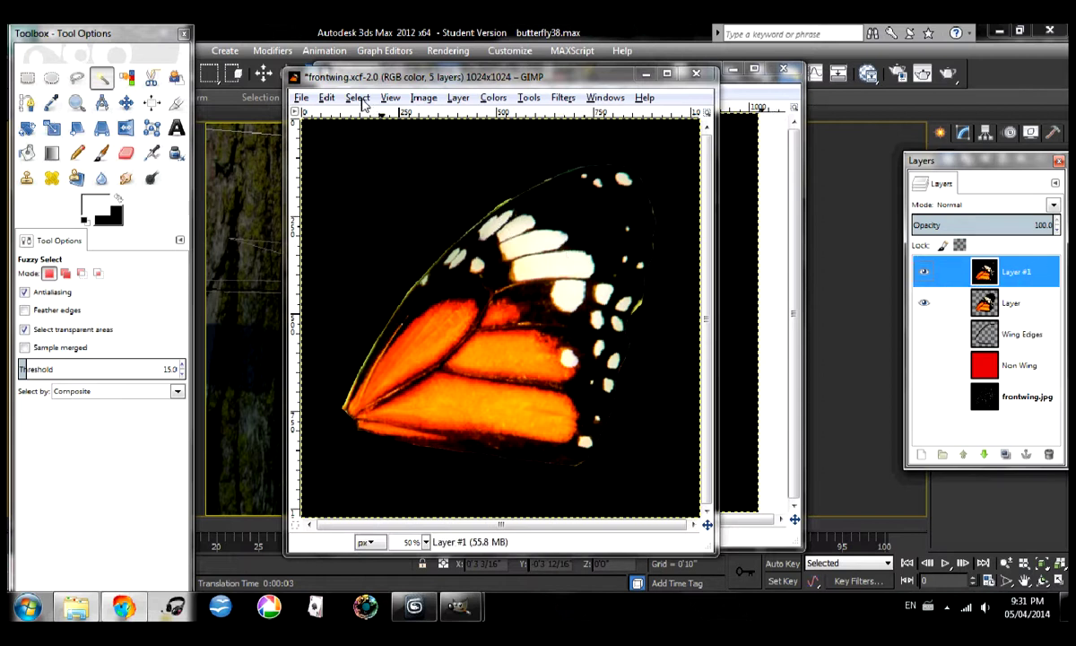
pyautogui.click(381, 184)
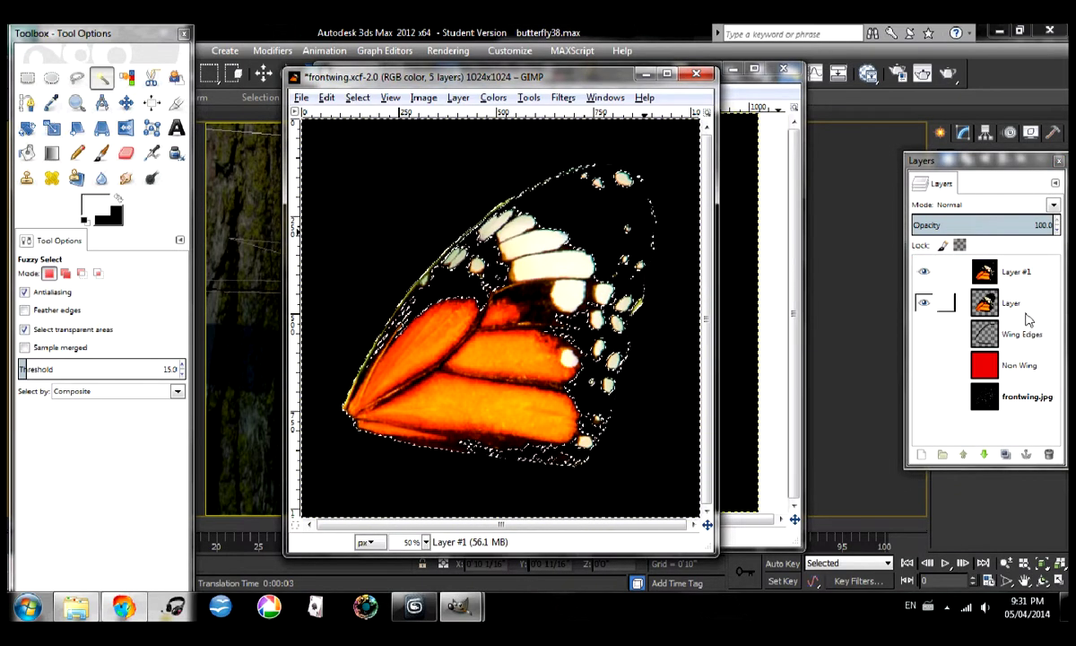
pyautogui.click(1010, 303)
pyautogui.click(394, 170)
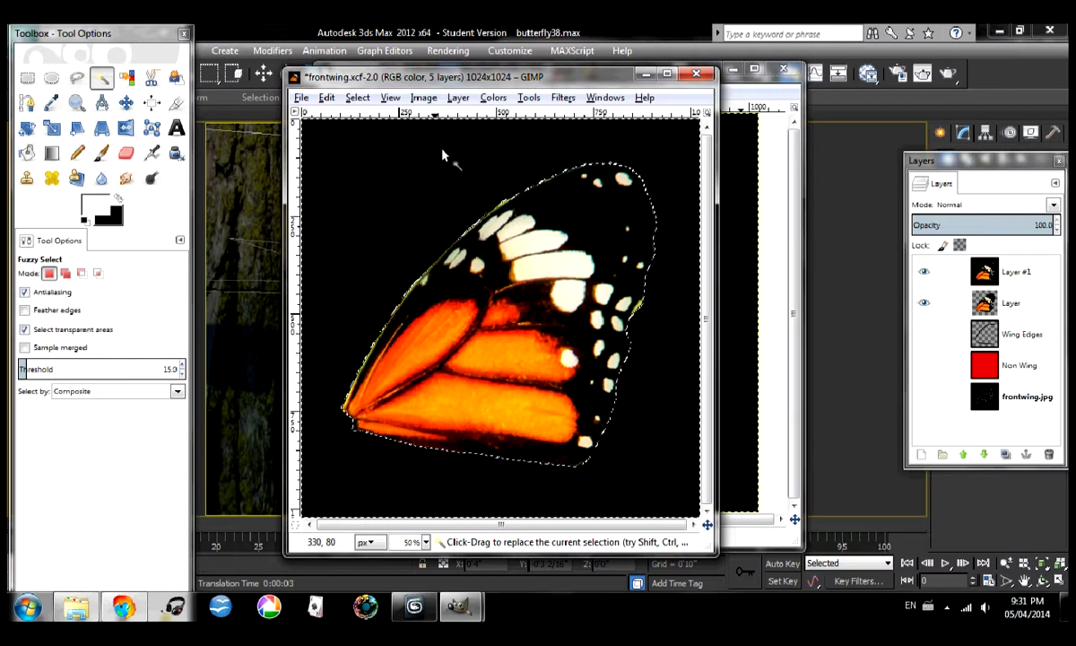
pyautogui.click(989, 268)
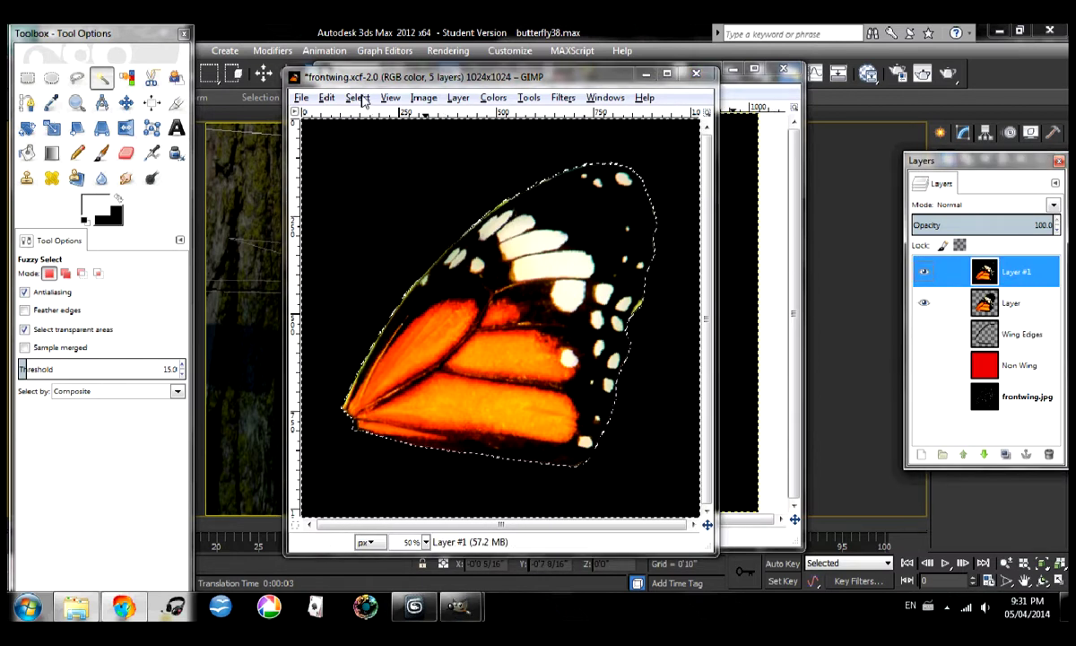
pyautogui.click(356, 98)
pyautogui.click(375, 153)
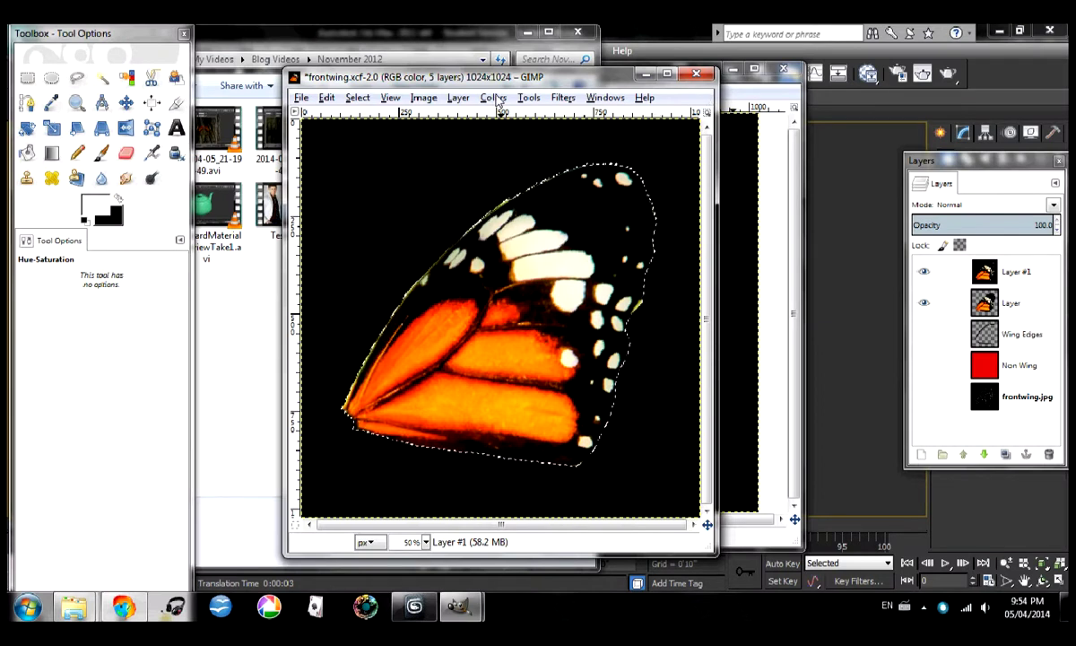
# - Desaturate the selected wing on Layer #1 with Hue-Saturation, setting Saturation to -100 and Lightness to 0
pyautogui.click(495, 98)
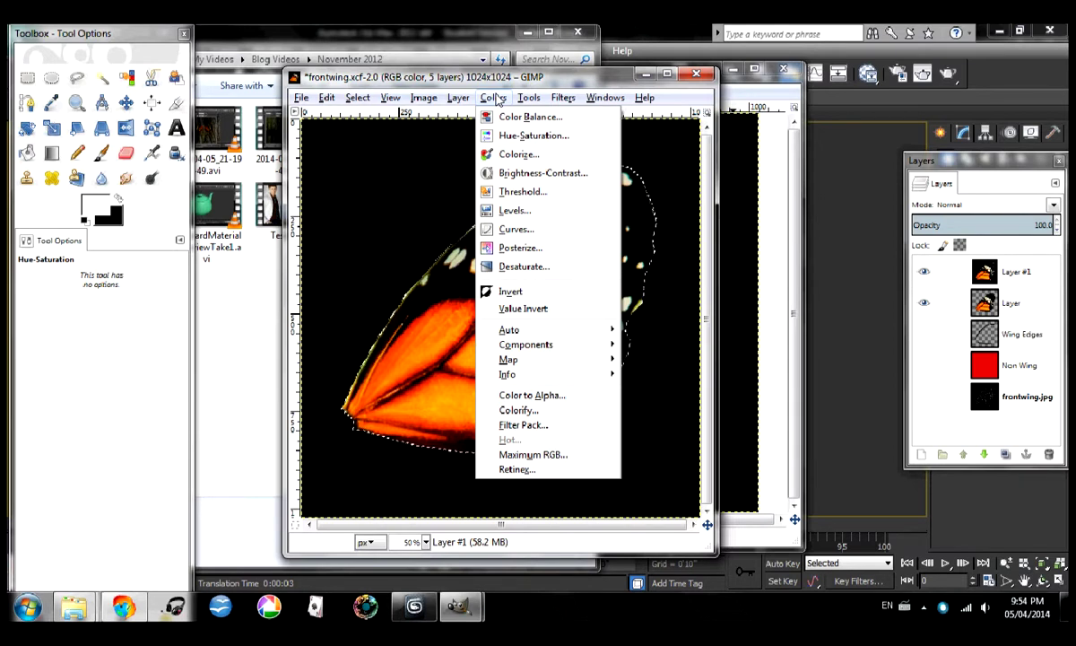
pyautogui.click(503, 136)
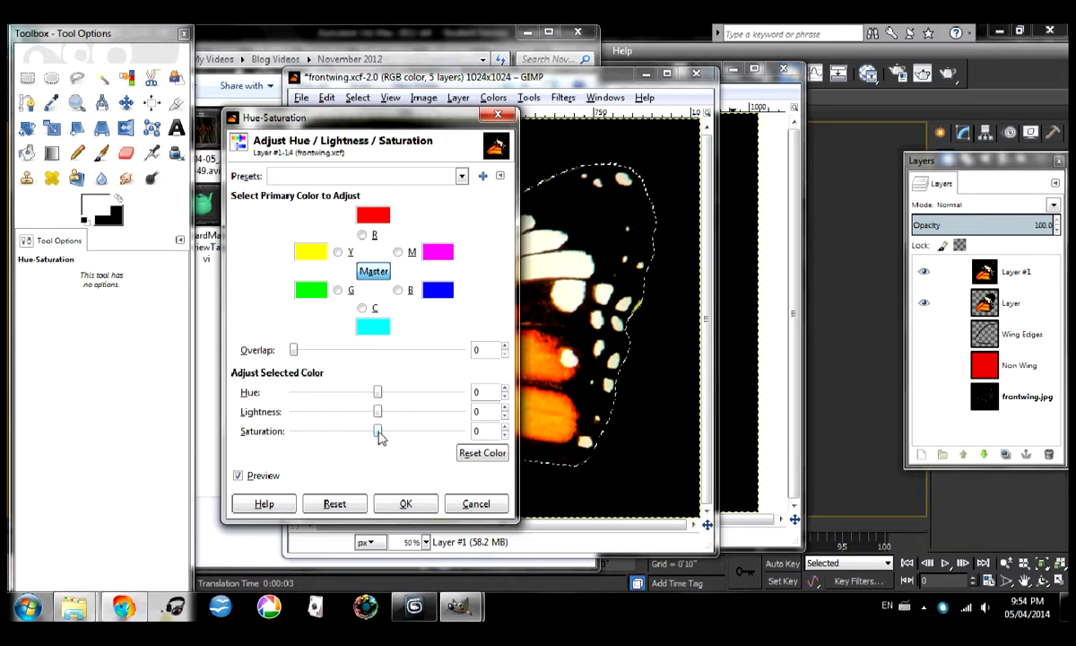
pyautogui.moveTo(378, 432); pyautogui.dragTo(271, 438)
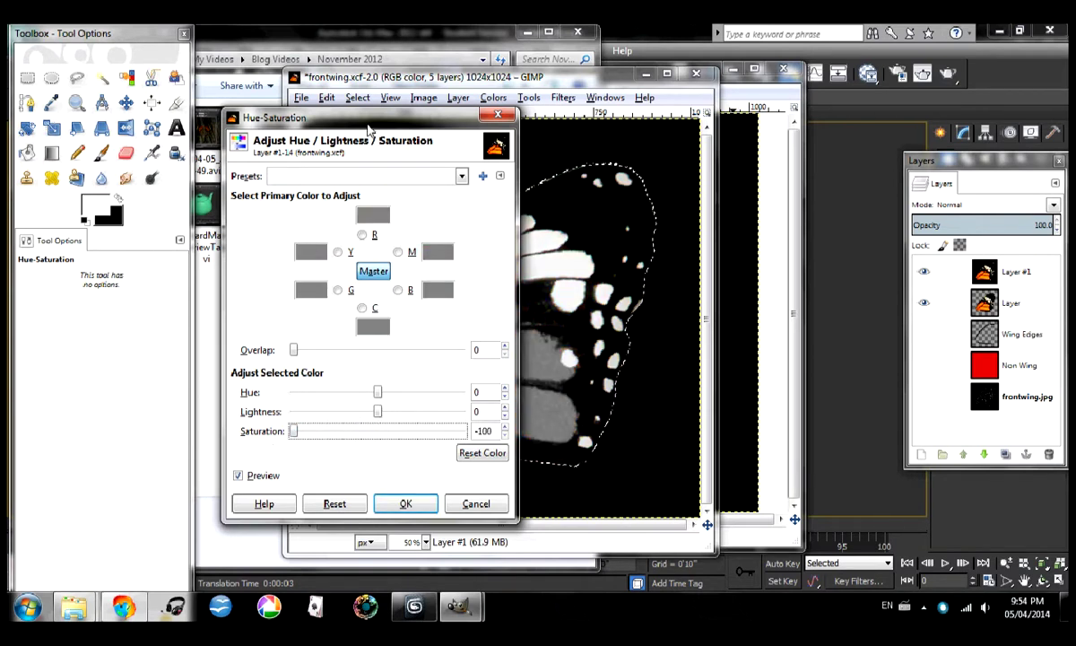
pyautogui.moveTo(359, 115); pyautogui.dragTo(886, 76)
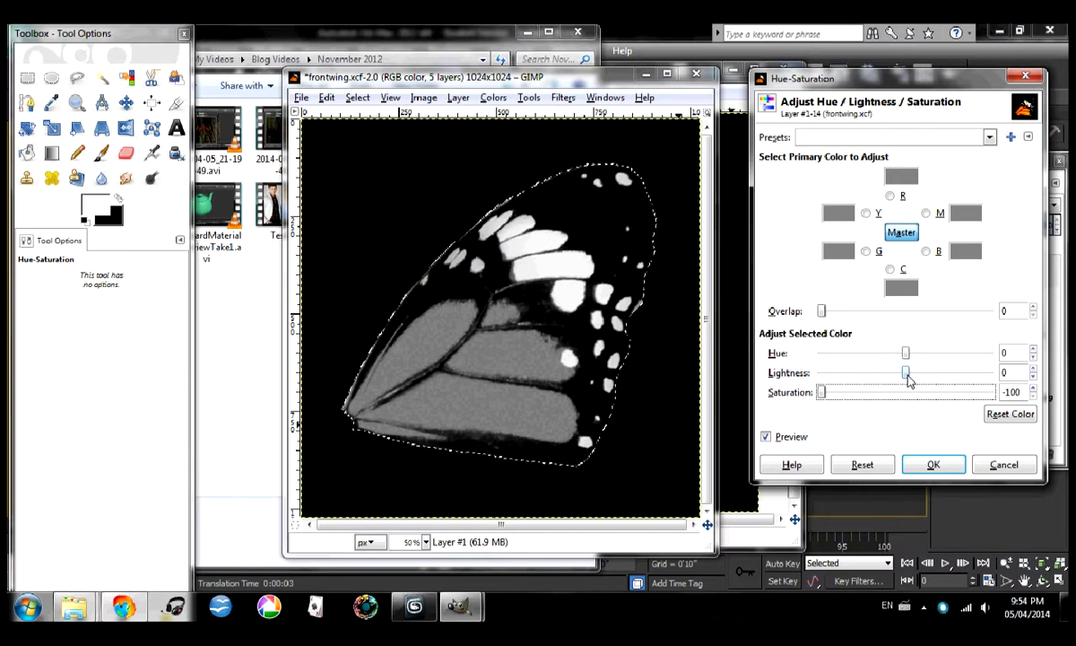
pyautogui.moveTo(908, 374)
pyautogui.mouseDown()
pyautogui.moveTo(928, 378)
pyautogui.moveTo(909, 377)
pyautogui.mouseUp()
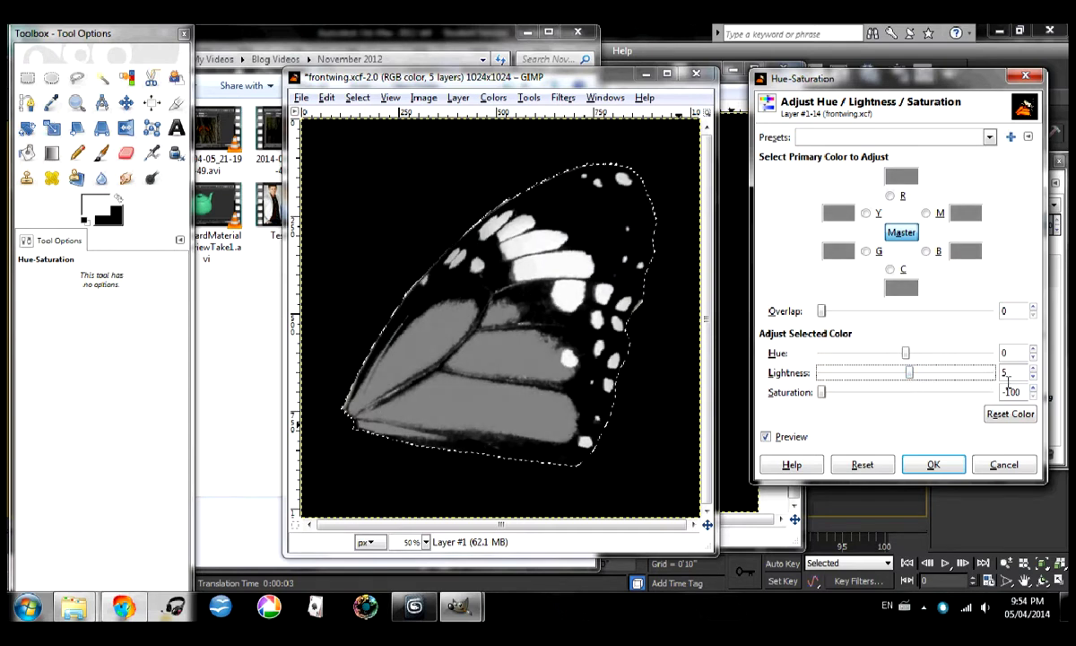
pyautogui.write('0')
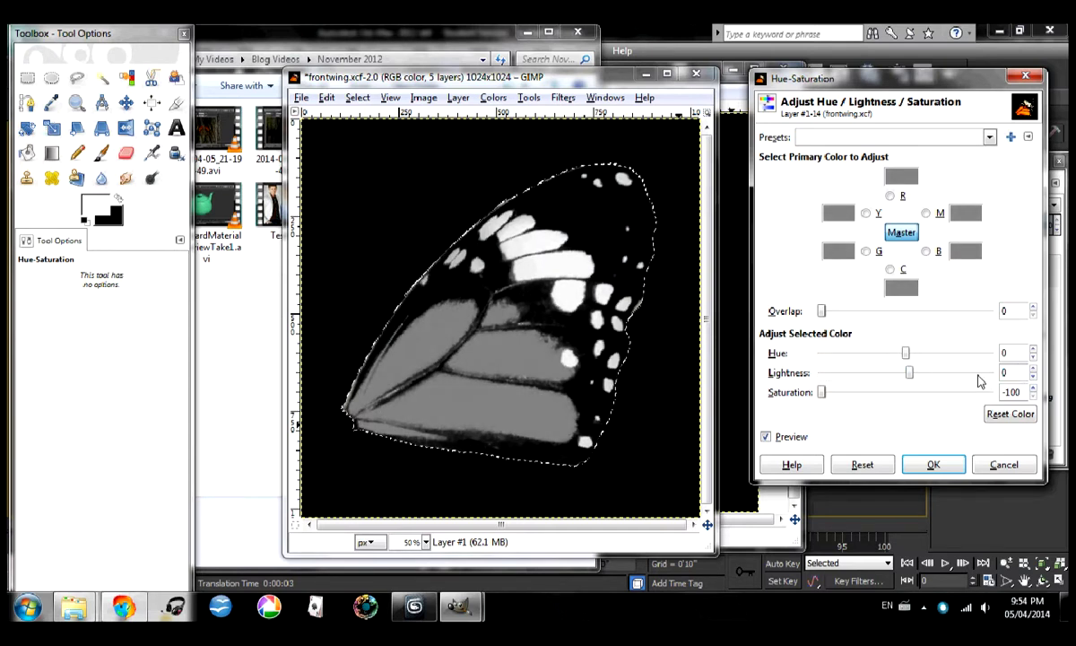
pyautogui.click(934, 464)
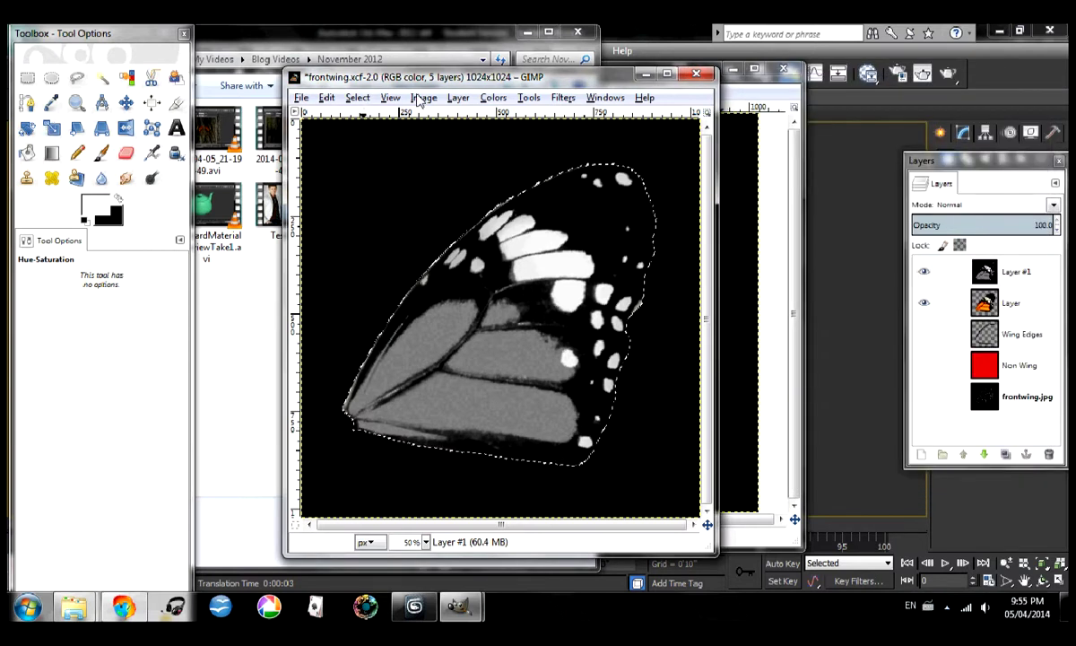
# - Invert the colors of the selected wing on Layer #1 and clear the selection
pyautogui.click(493, 97)
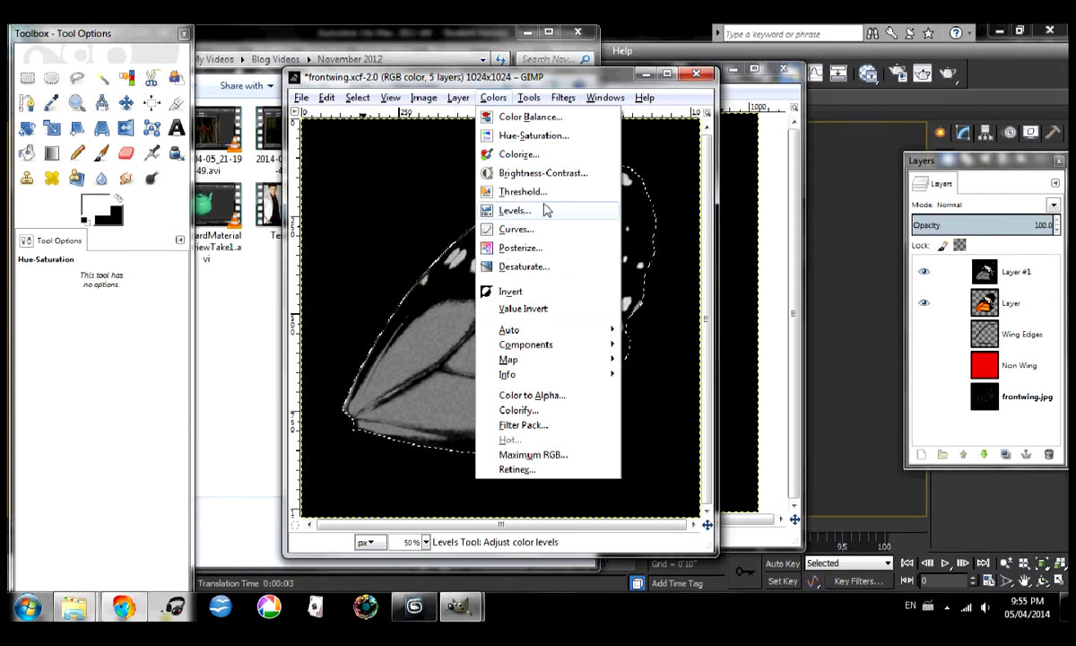
pyautogui.click(510, 292)
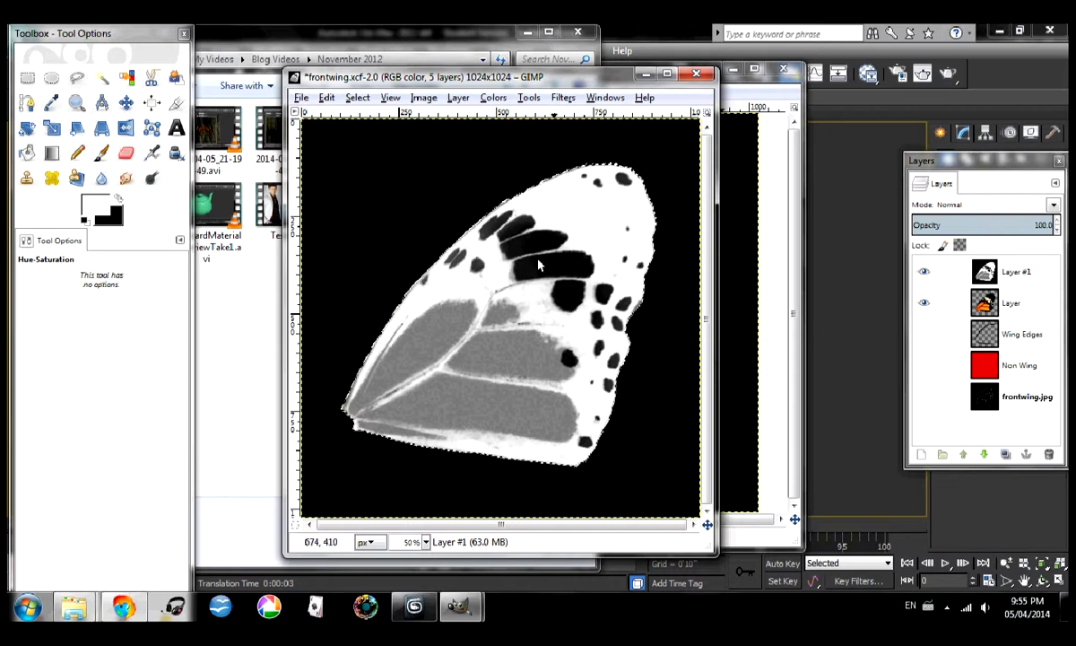
pyautogui.click(357, 97)
pyautogui.click(369, 136)
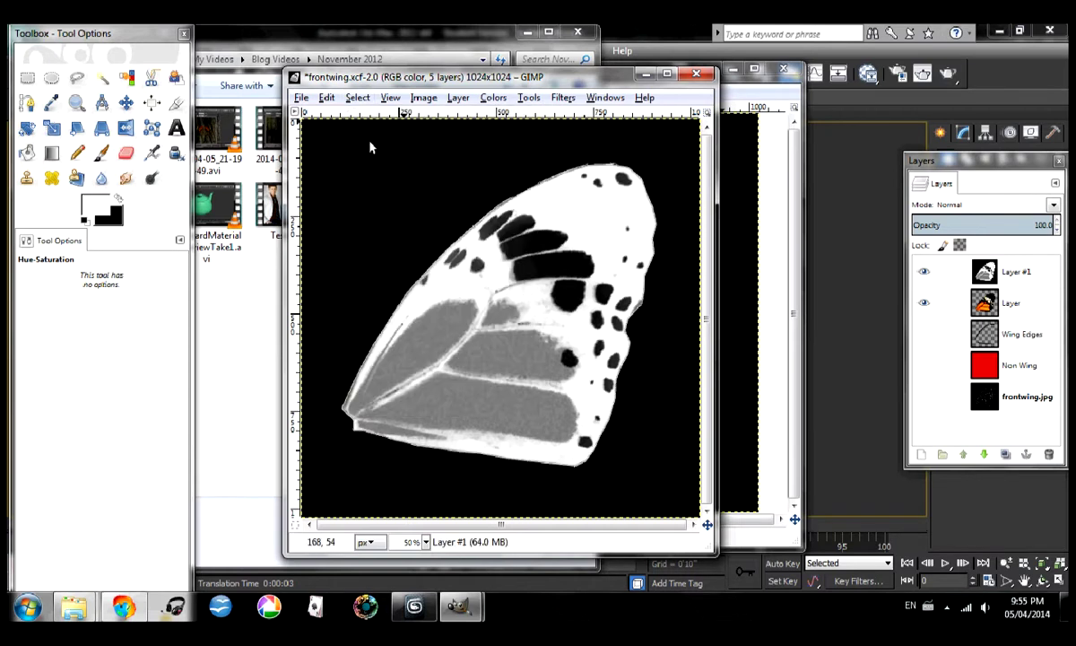
# - Export the front wing image as frontwingalphacomplex.png in the Alpha Map folder, replacing the existing file and keeping the PNG options
pyautogui.click(301, 97)
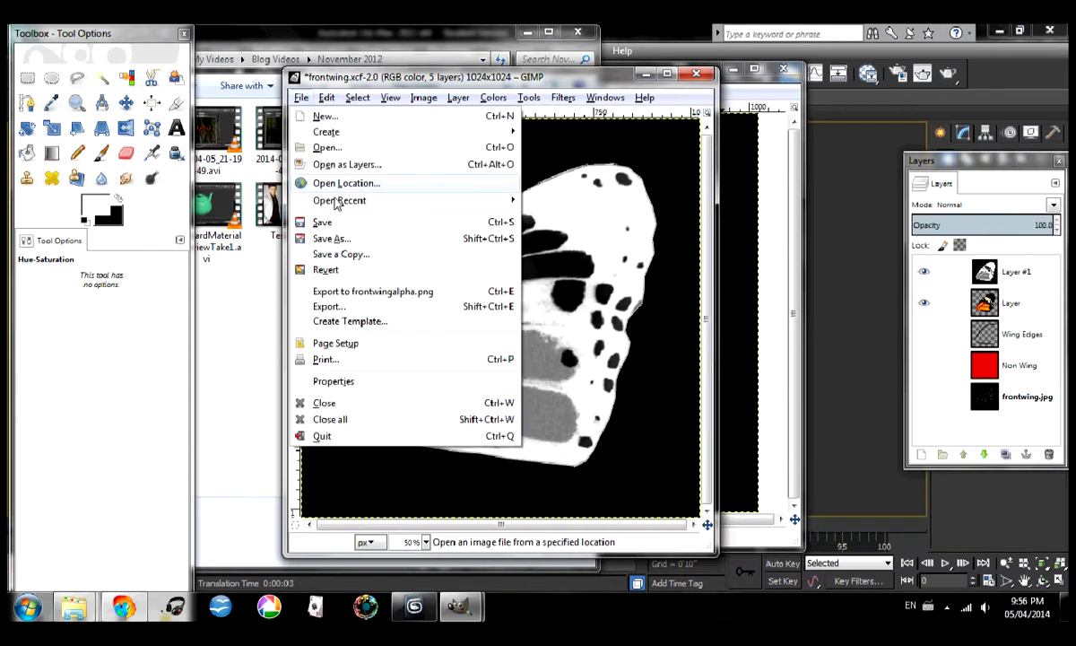
pyautogui.click(362, 307)
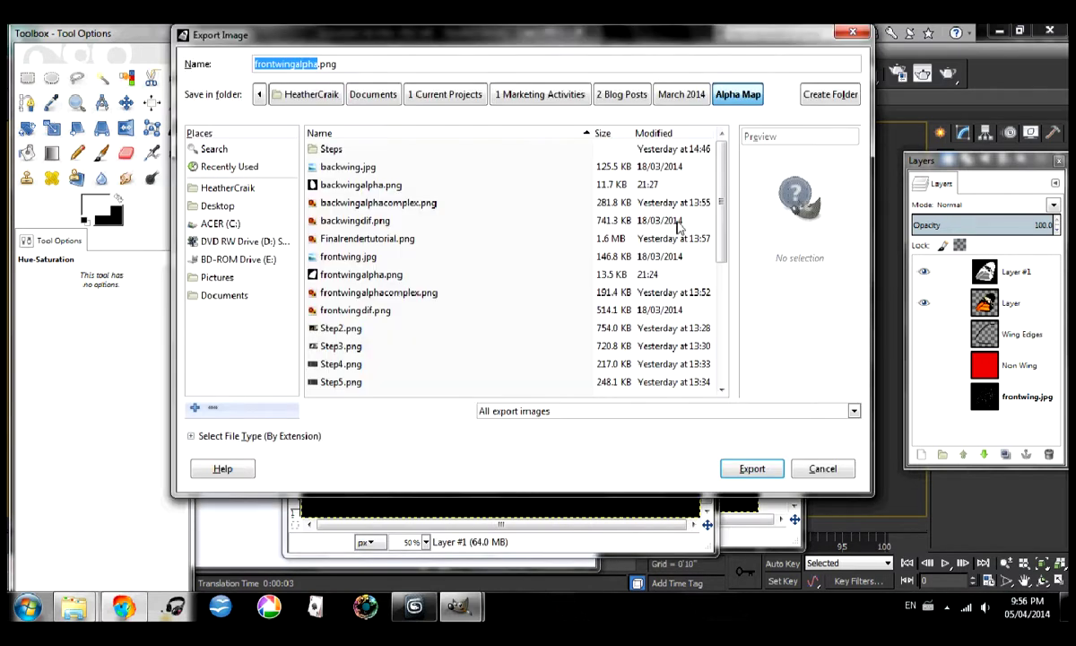
pyautogui.click(383, 295)
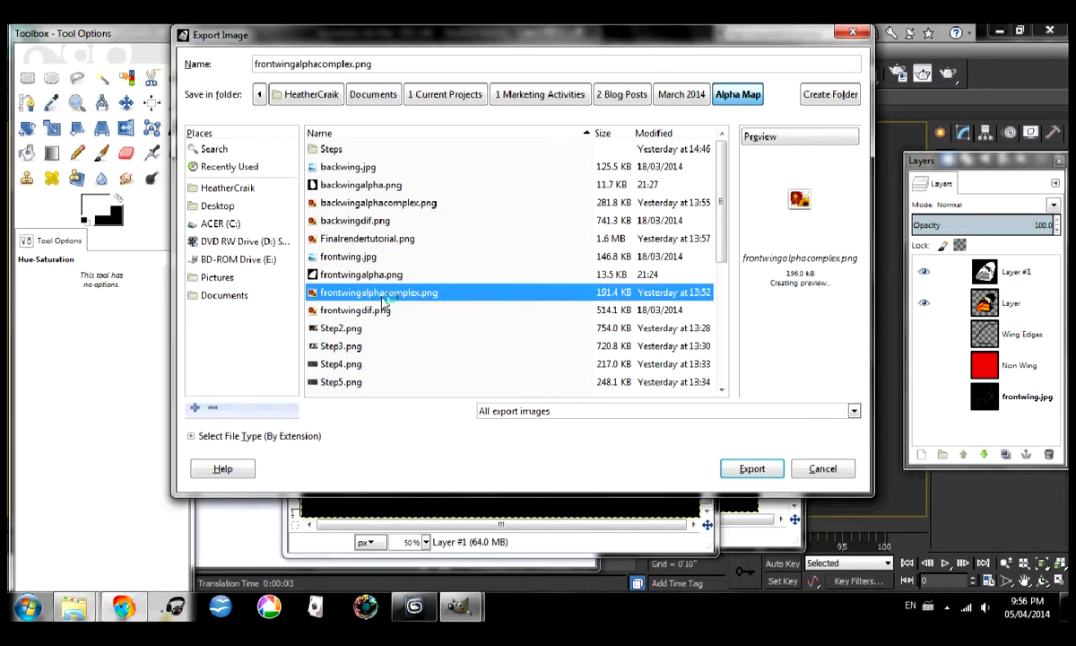
pyautogui.click(743, 472)
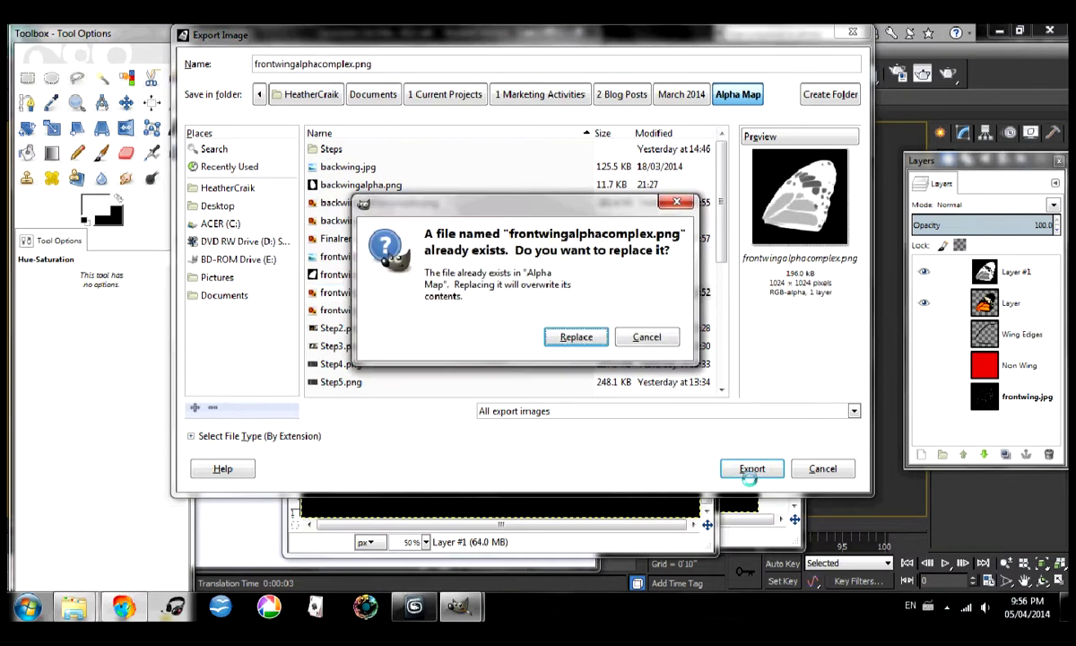
pyautogui.click(577, 336)
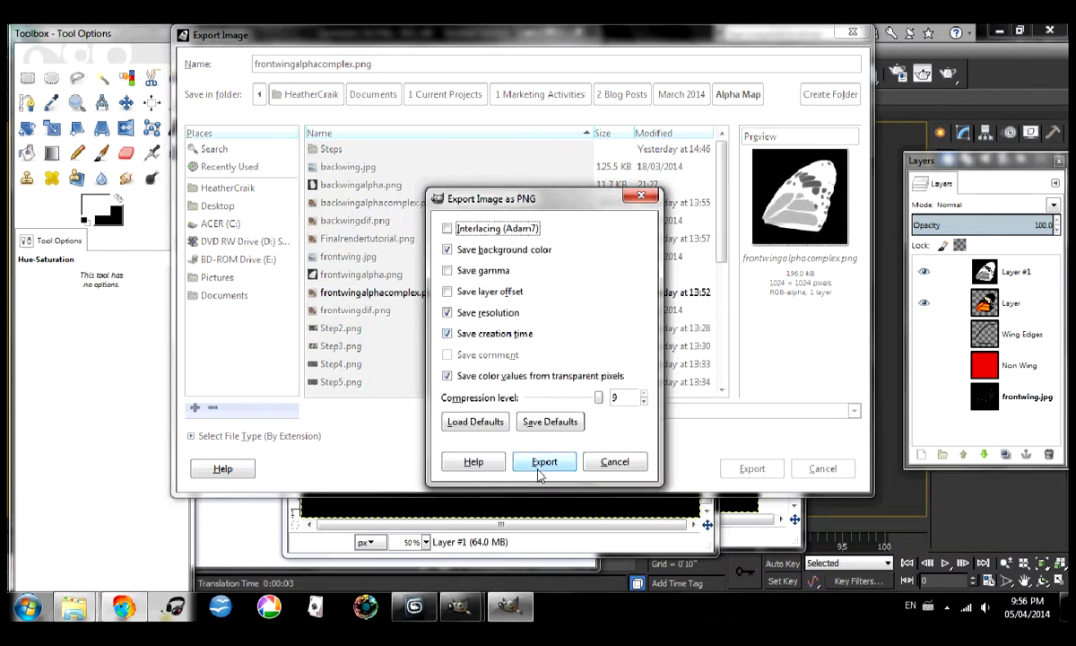
pyautogui.click(543, 462)
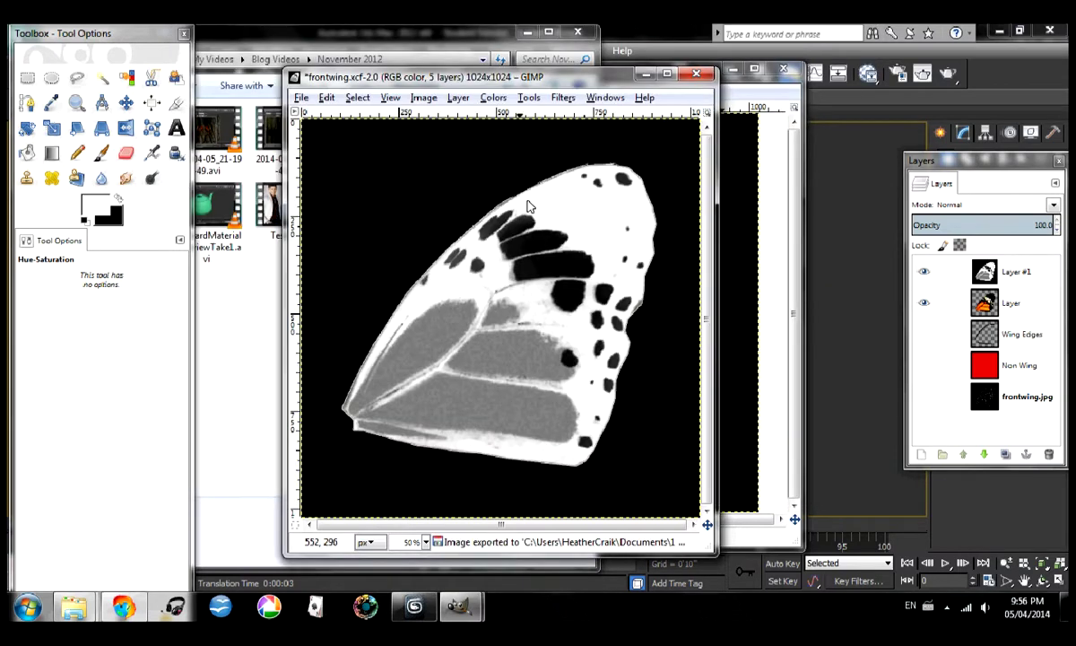
# - Bring up the backwing.xcf image, fuzzy-select the white wing shape on Layer #1 and delete it
pyautogui.click(738, 163)
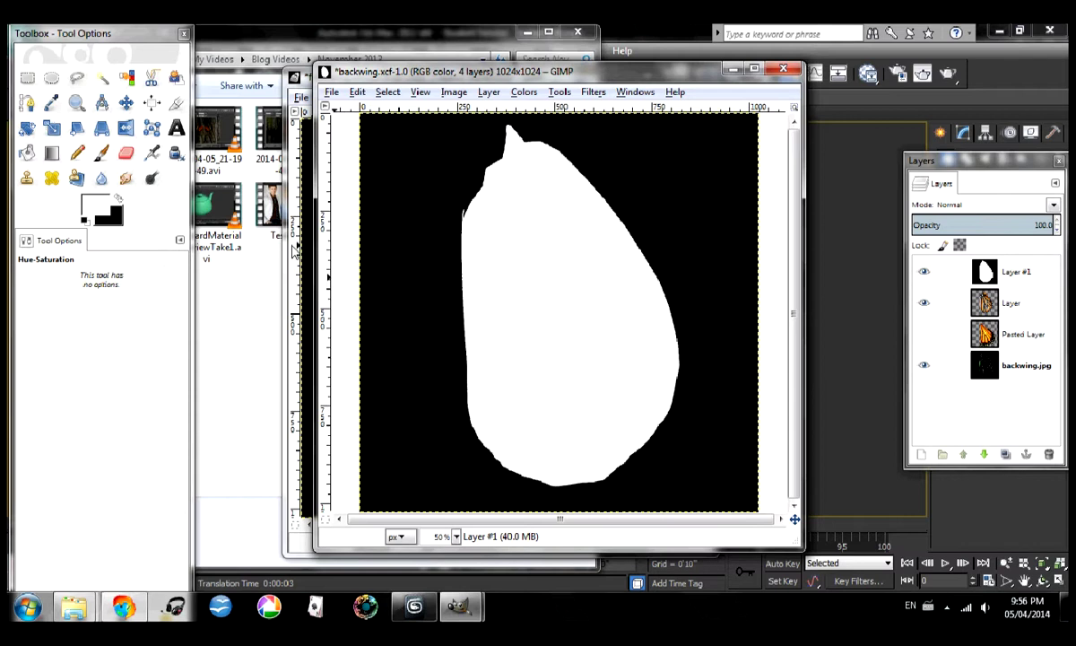
pyautogui.click(101, 78)
pyautogui.click(573, 315)
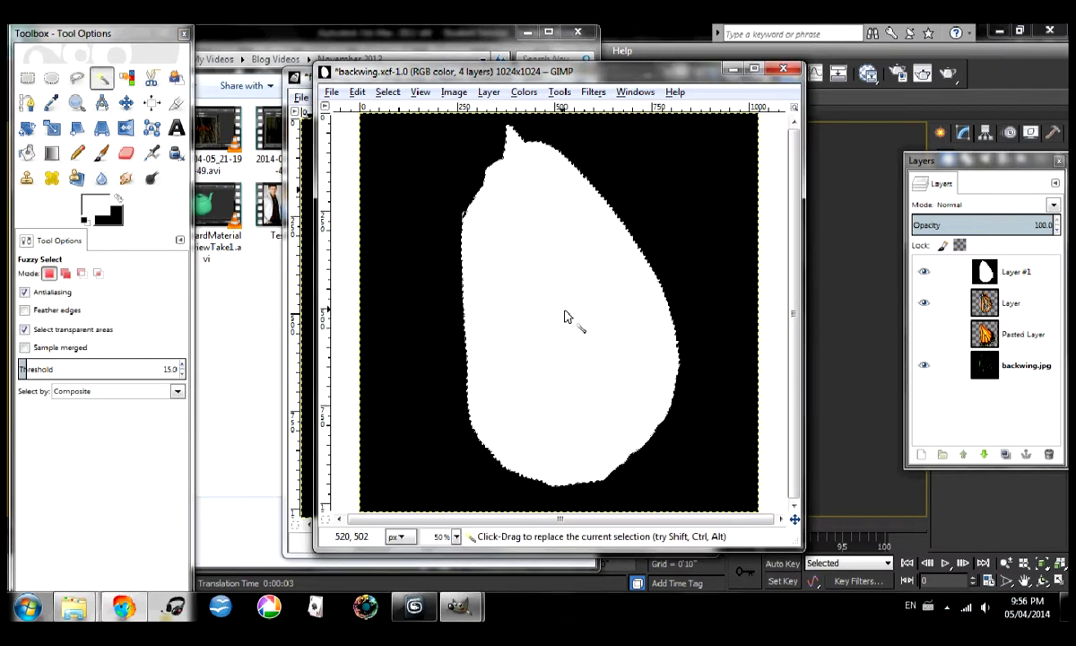
pyautogui.press('Delete')
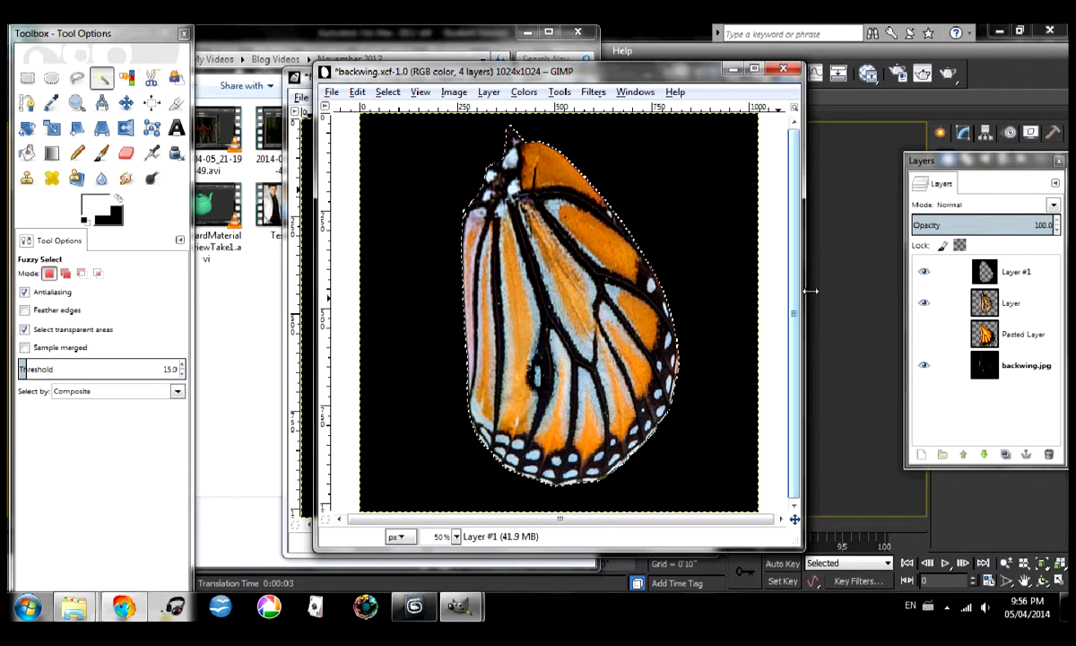
# - Copy the selected back wing area from the layer named Layer, paste it onto Layer #1 and anchor it
pyautogui.click(1031, 309)
pyautogui.hotkey('ctrl', 'c')
pyautogui.click(1019, 273)
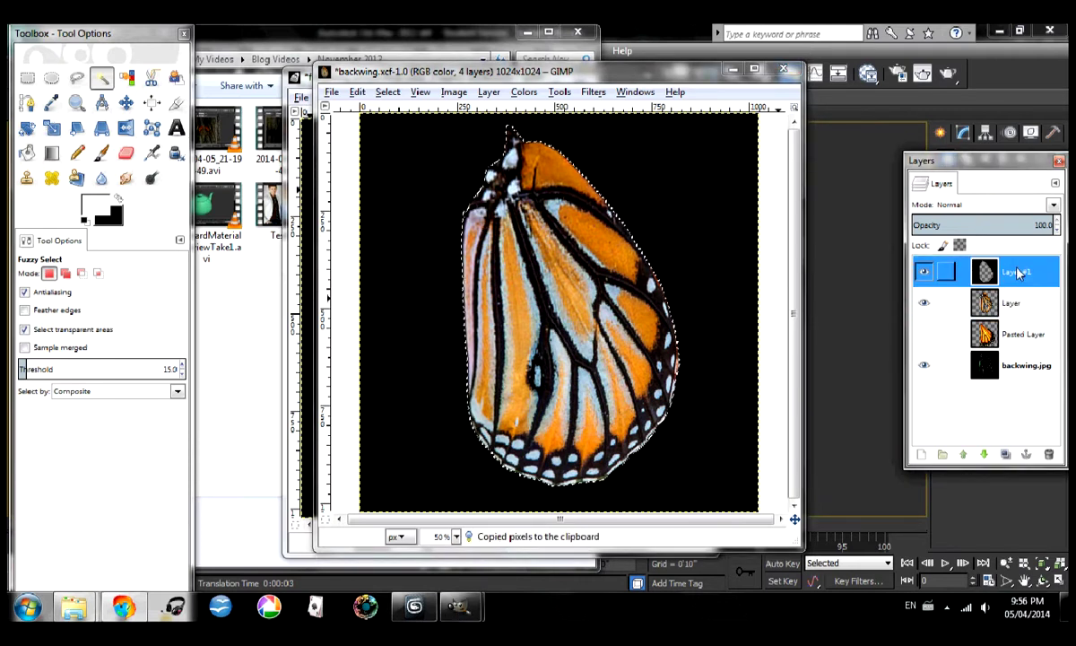
pyautogui.hotkey('ctrl', 'v')
pyautogui.rightClick(1018, 272)
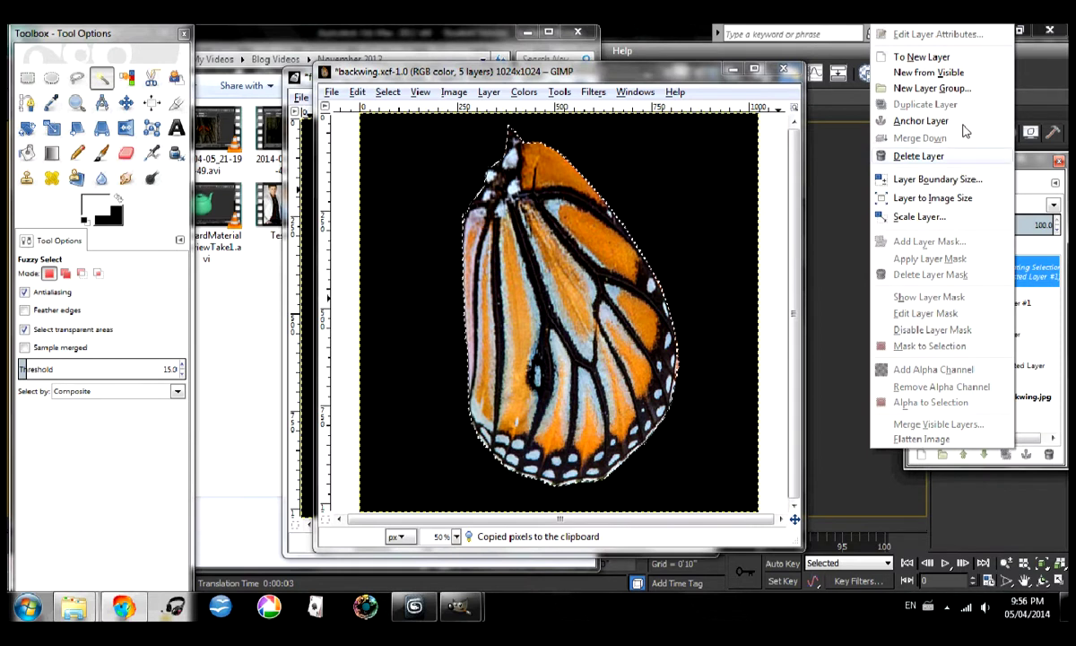
pyautogui.click(922, 121)
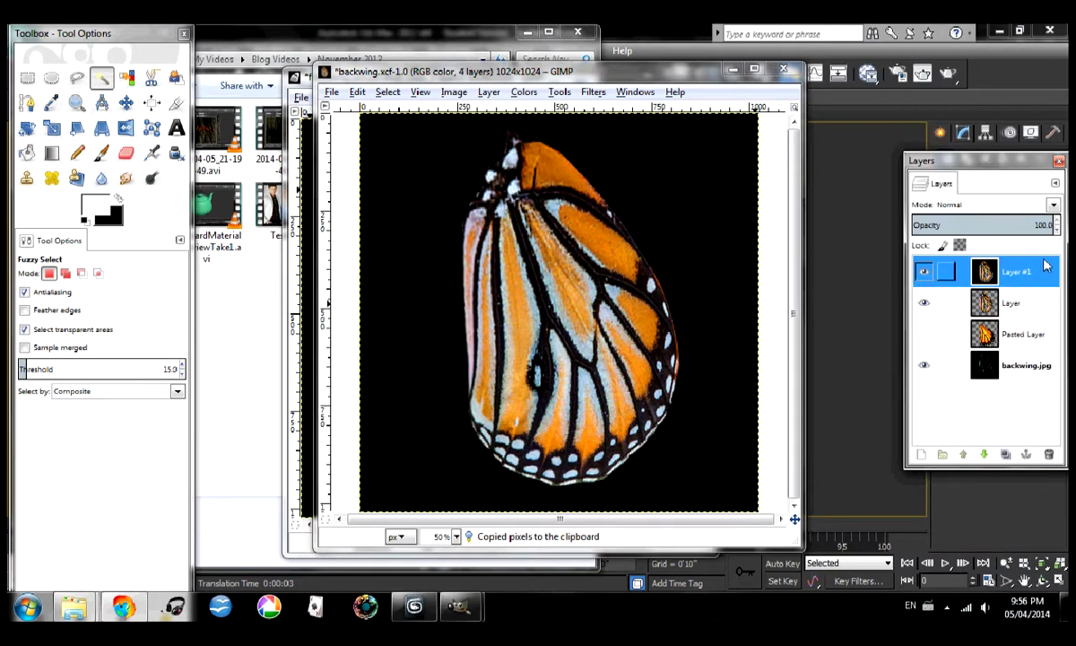
# - Fuzzy-select the transparent background of the back wing's layer named Layer, activate Layer #1 and invert the selection
pyautogui.click(1019, 305)
pyautogui.click(440, 159)
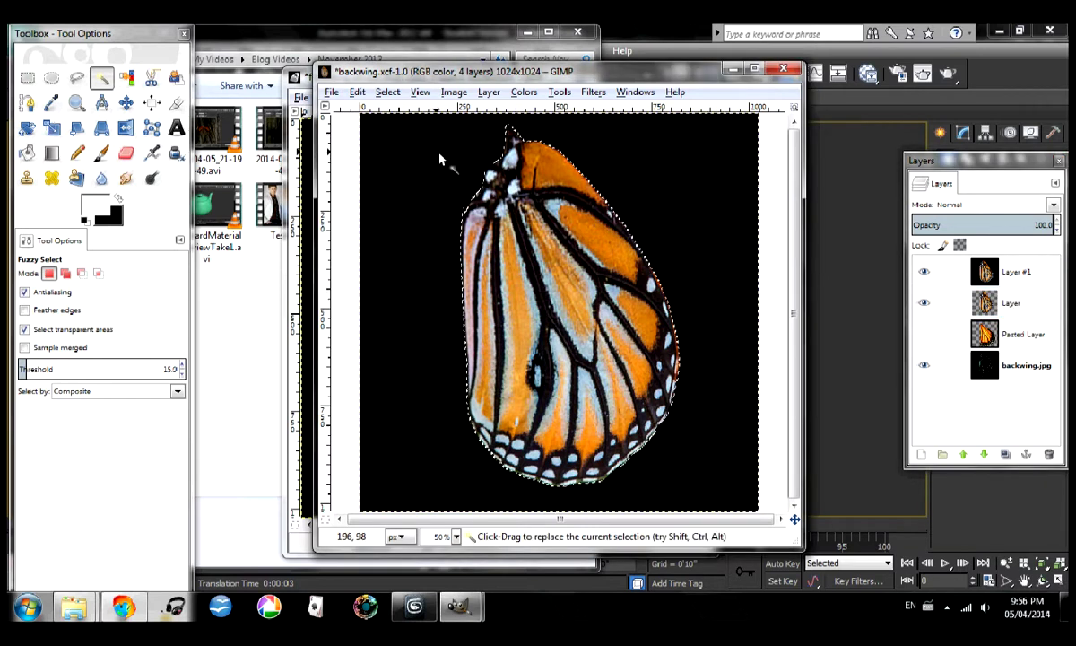
pyautogui.click(1013, 272)
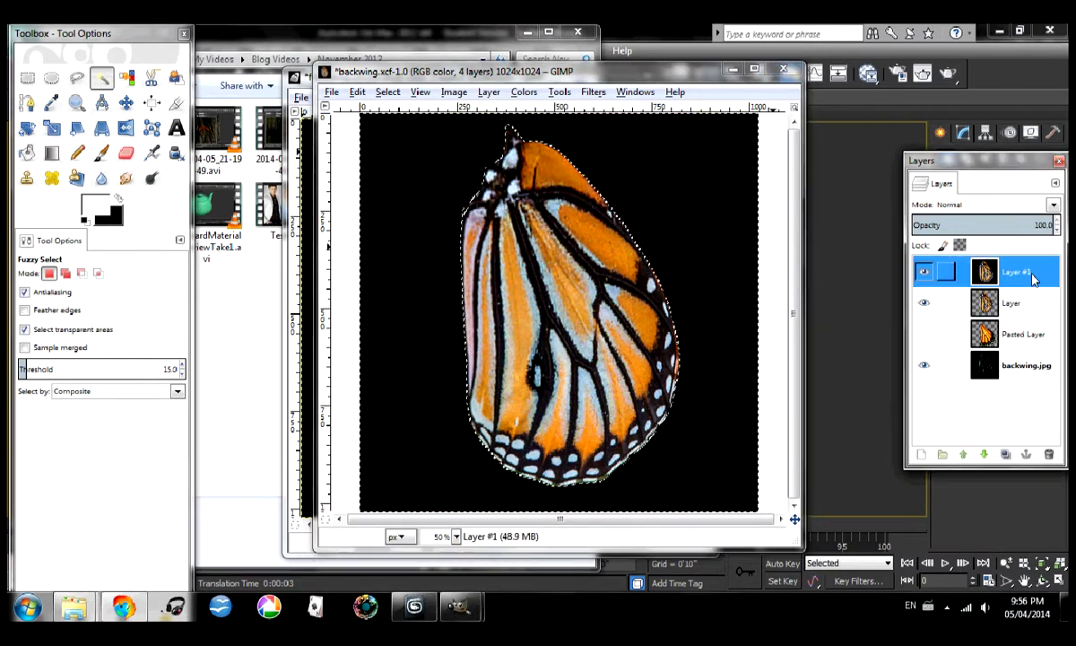
pyautogui.click(387, 92)
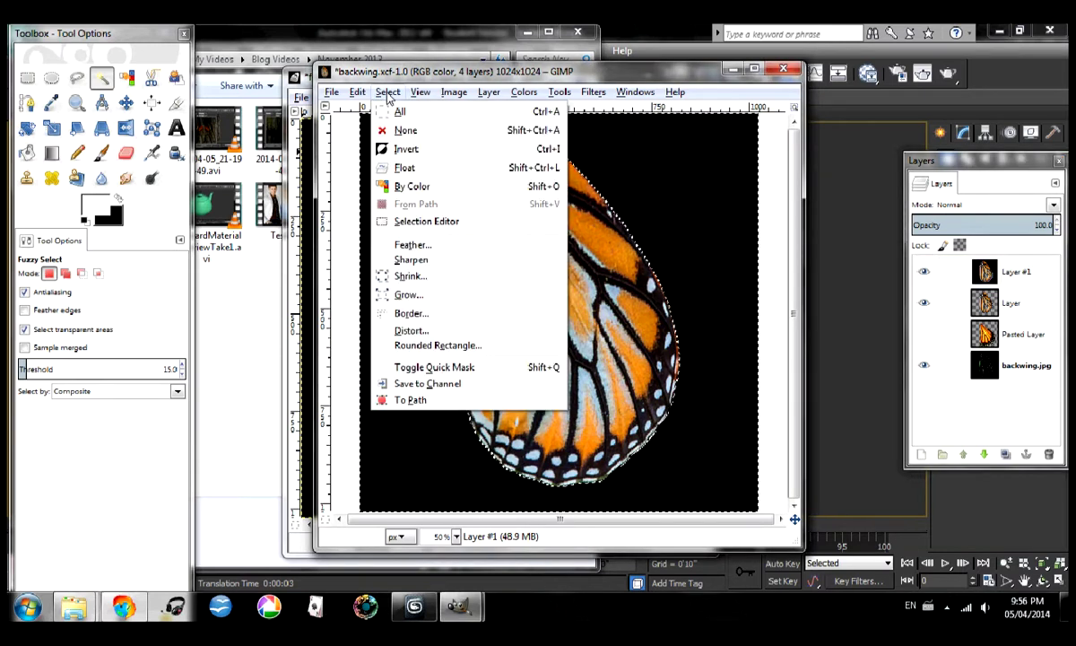
pyautogui.click(397, 149)
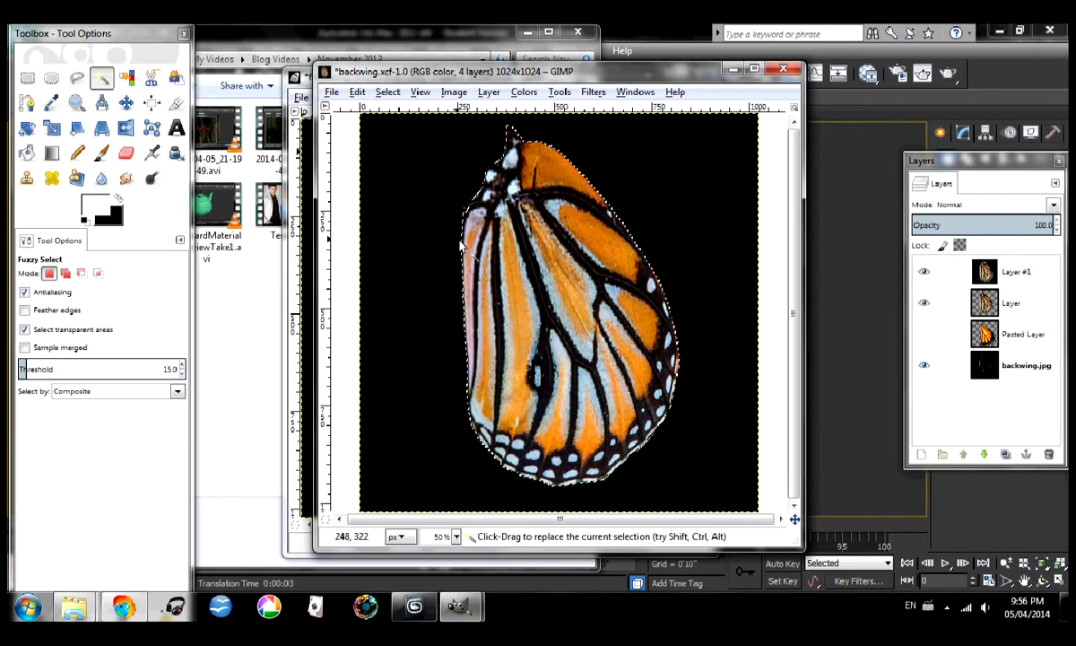
# - Desaturate the selected back wing on Layer #1 with Hue-Saturation at Saturation -100, and invert its colors
pyautogui.click(523, 92)
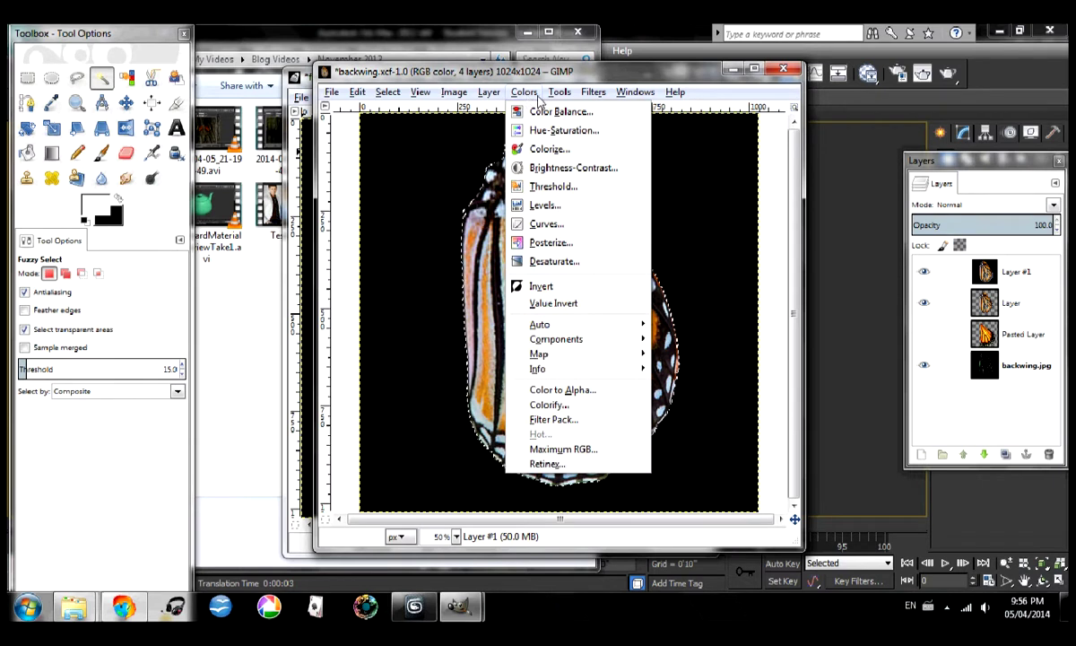
pyautogui.click(561, 130)
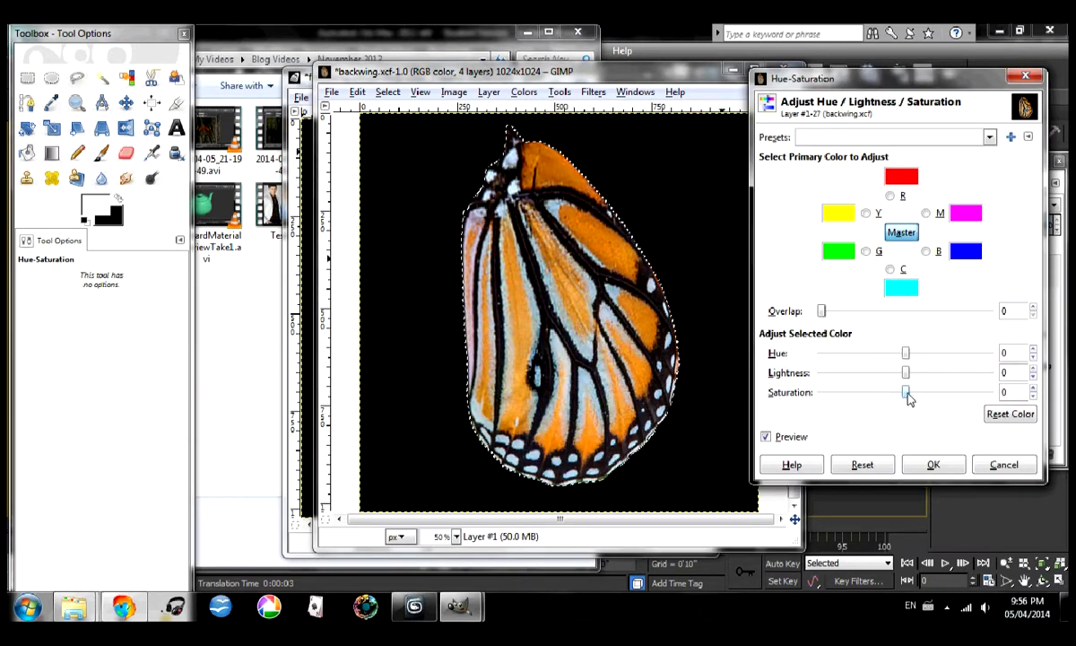
pyautogui.moveTo(904, 394); pyautogui.dragTo(764, 393)
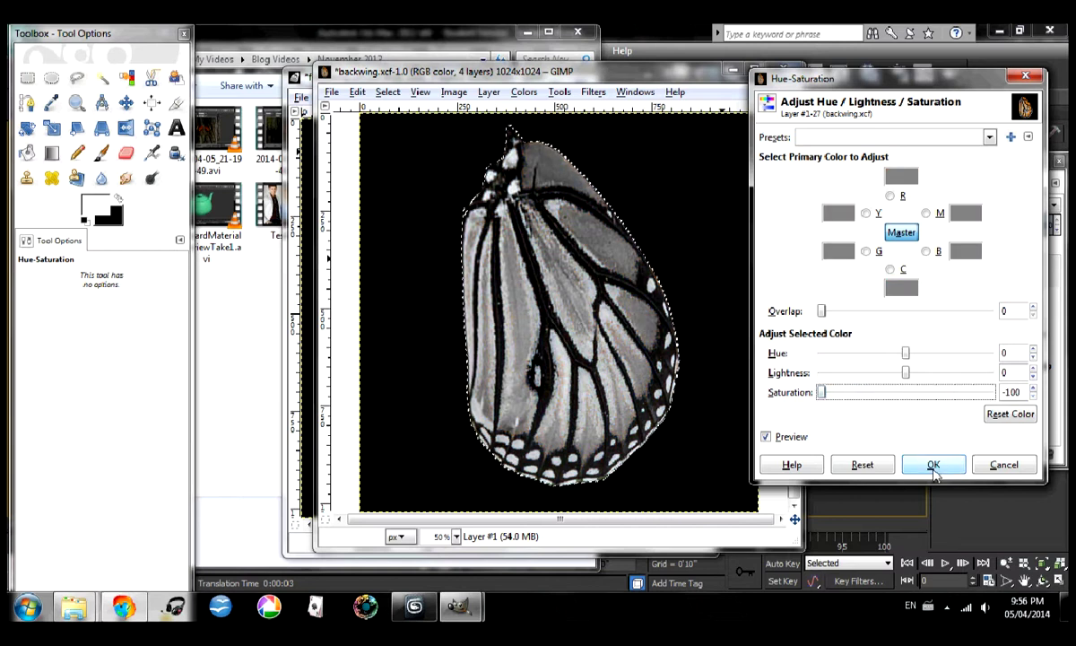
pyautogui.click(933, 465)
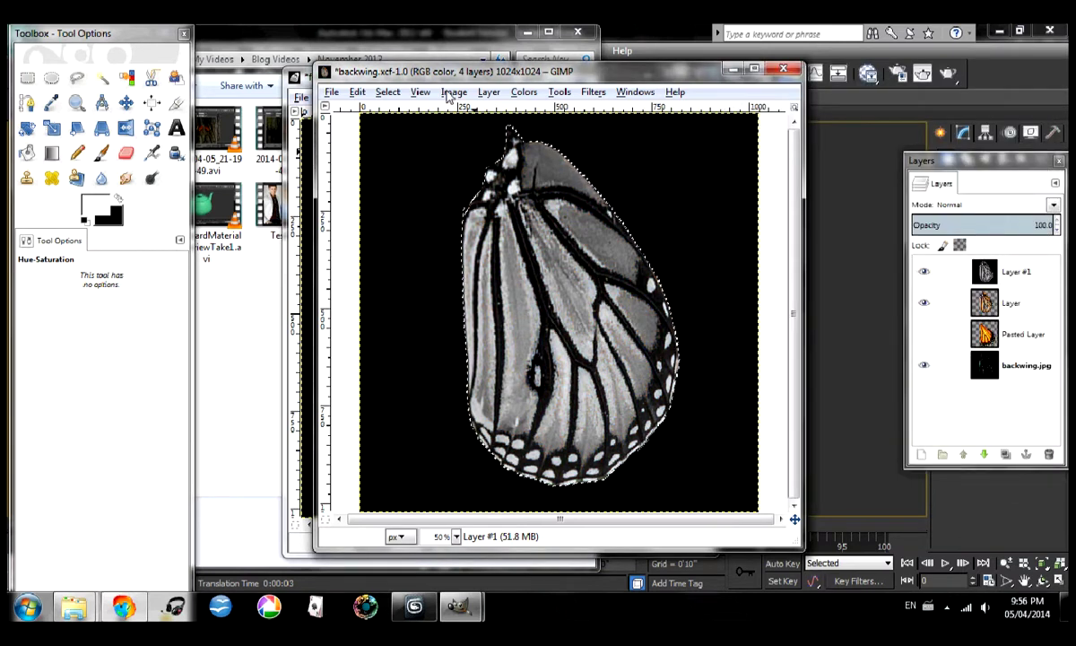
pyautogui.click(523, 91)
pyautogui.click(536, 355)
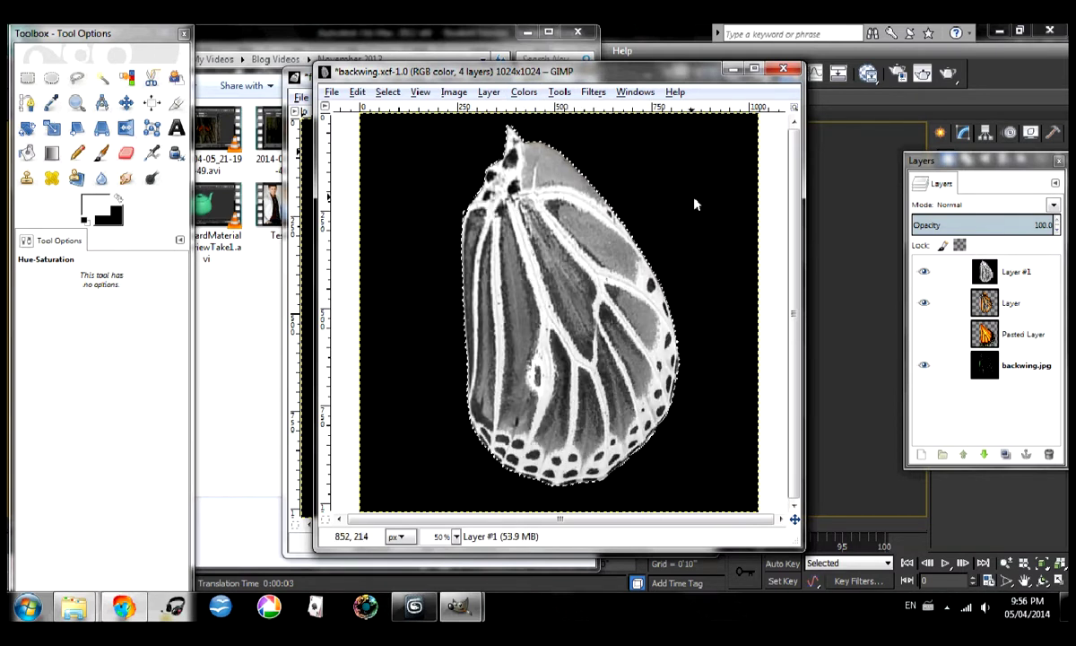
# - Adjust the selected back wing with Brightness-Contrast, setting Brightness to 62 and Contrast to 42, and clear the selection
pyautogui.click(524, 92)
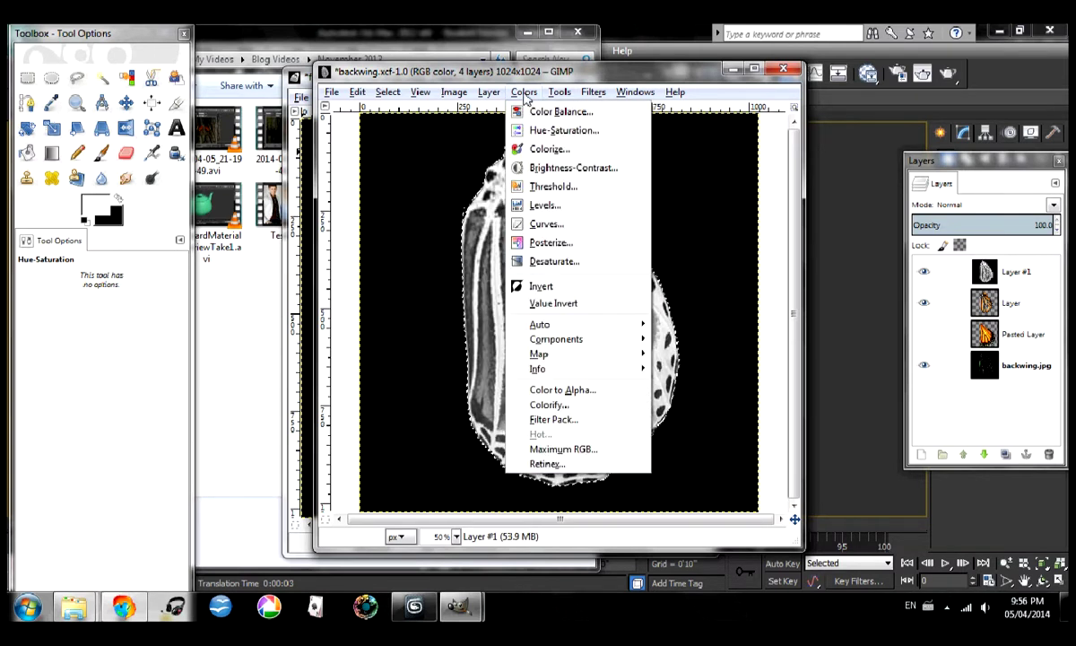
pyautogui.click(557, 169)
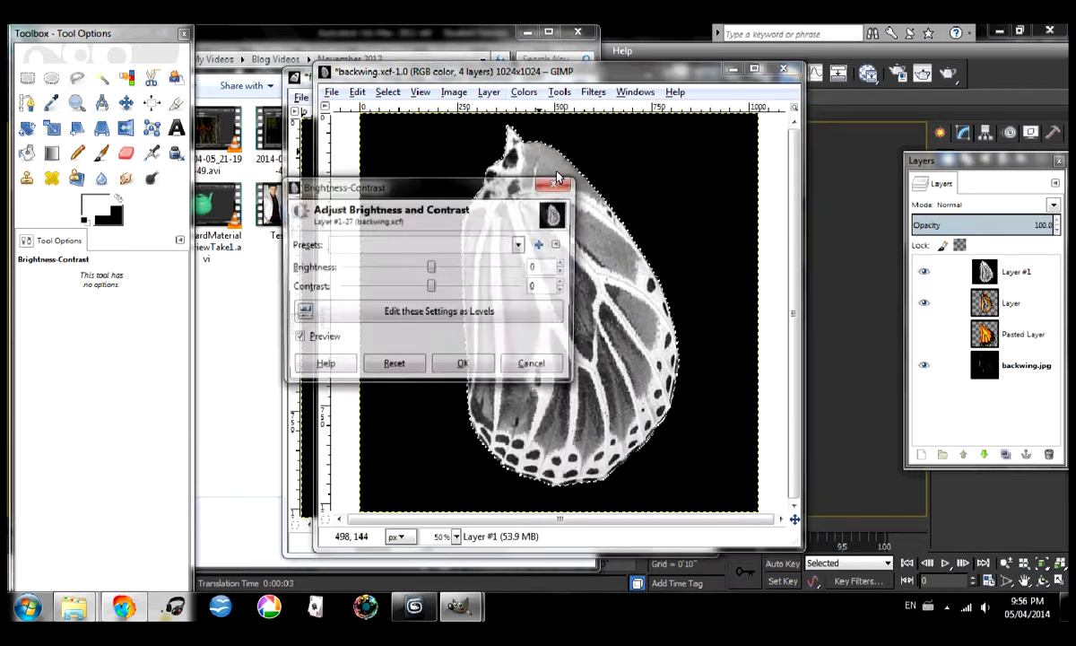
pyautogui.moveTo(442, 196); pyautogui.dragTo(899, 160)
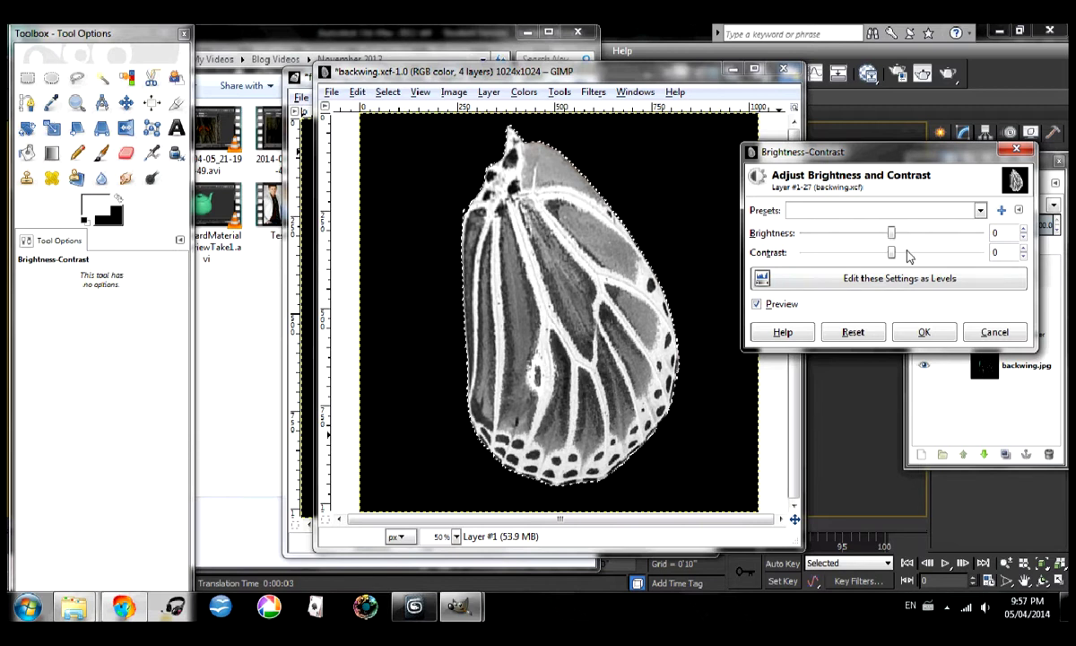
pyautogui.moveTo(890, 233); pyautogui.dragTo(924, 255)
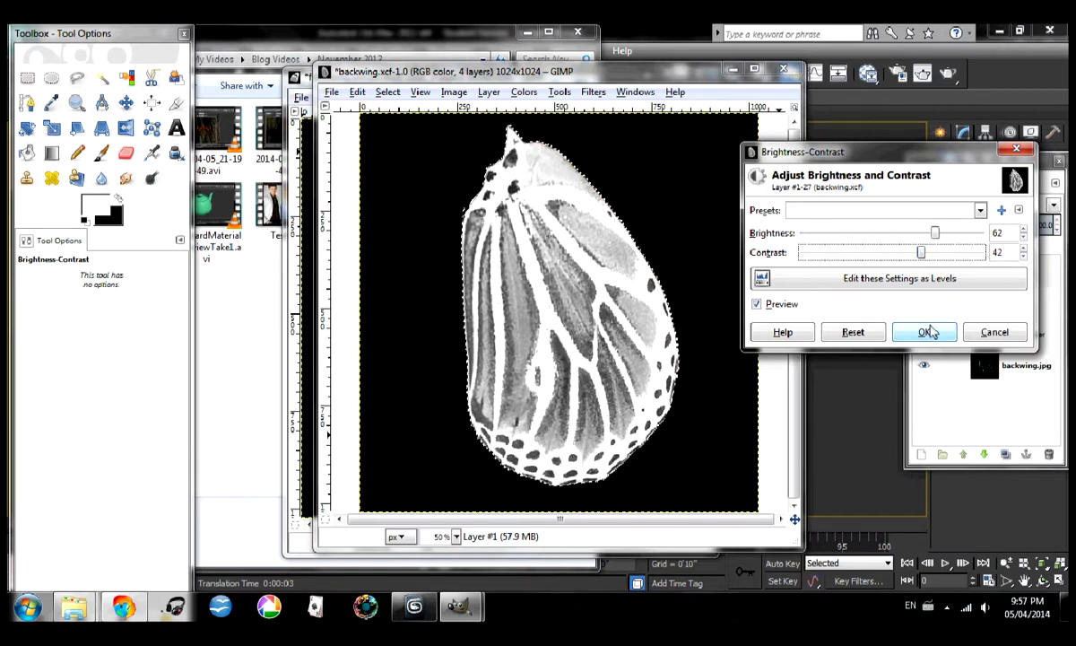
pyautogui.click(924, 332)
pyautogui.click(387, 91)
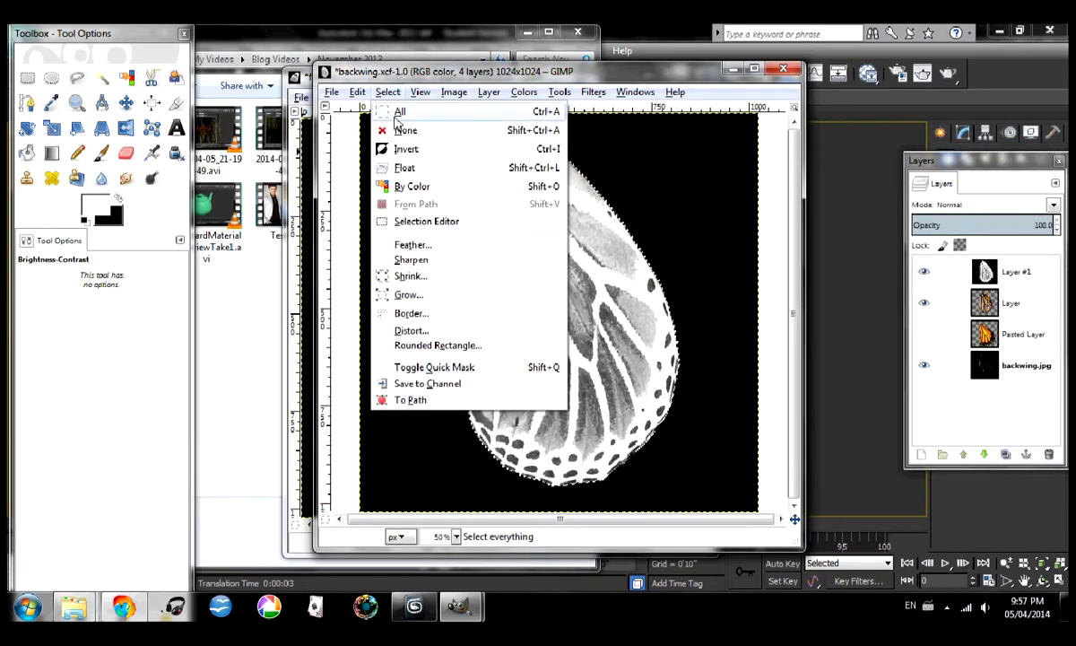
pyautogui.click(406, 131)
# - Export the back wing image as backwingalphacomplex.png in the Alpha Map folder, replacing the existing file and keeping the PNG options
pyautogui.click(324, 93)
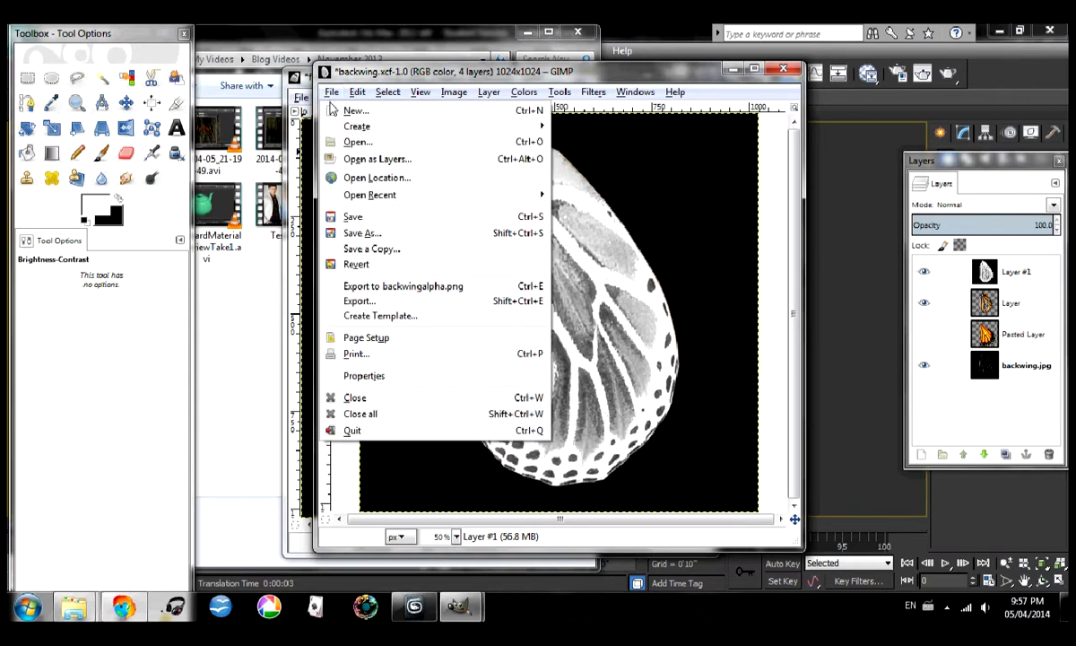
pyautogui.click(414, 305)
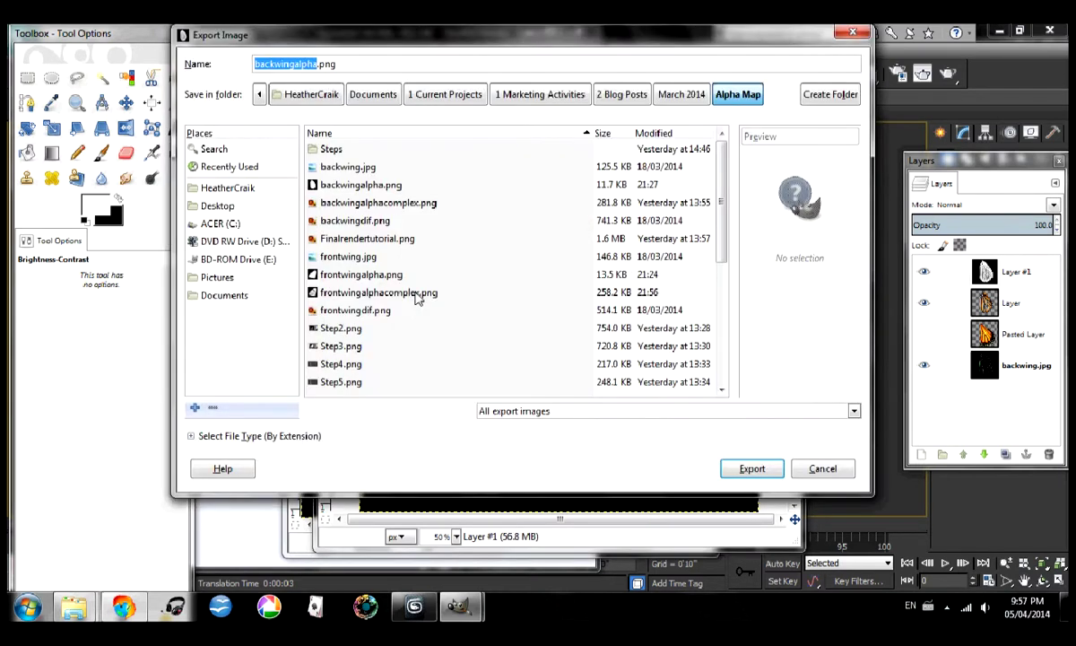
pyautogui.click(404, 206)
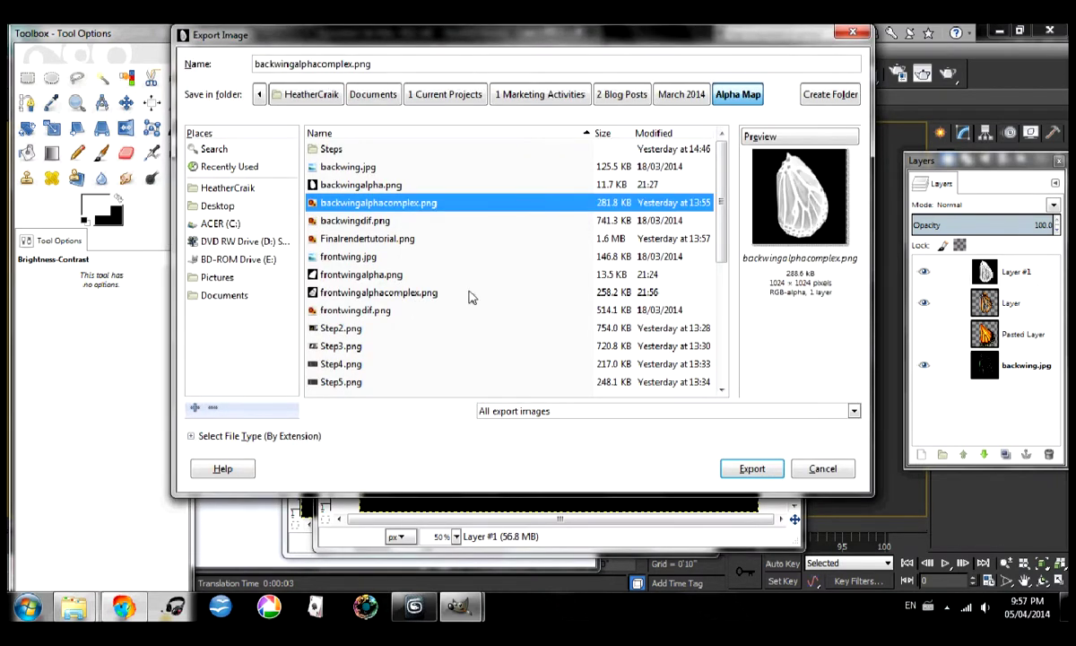
pyautogui.click(731, 473)
pyautogui.click(570, 338)
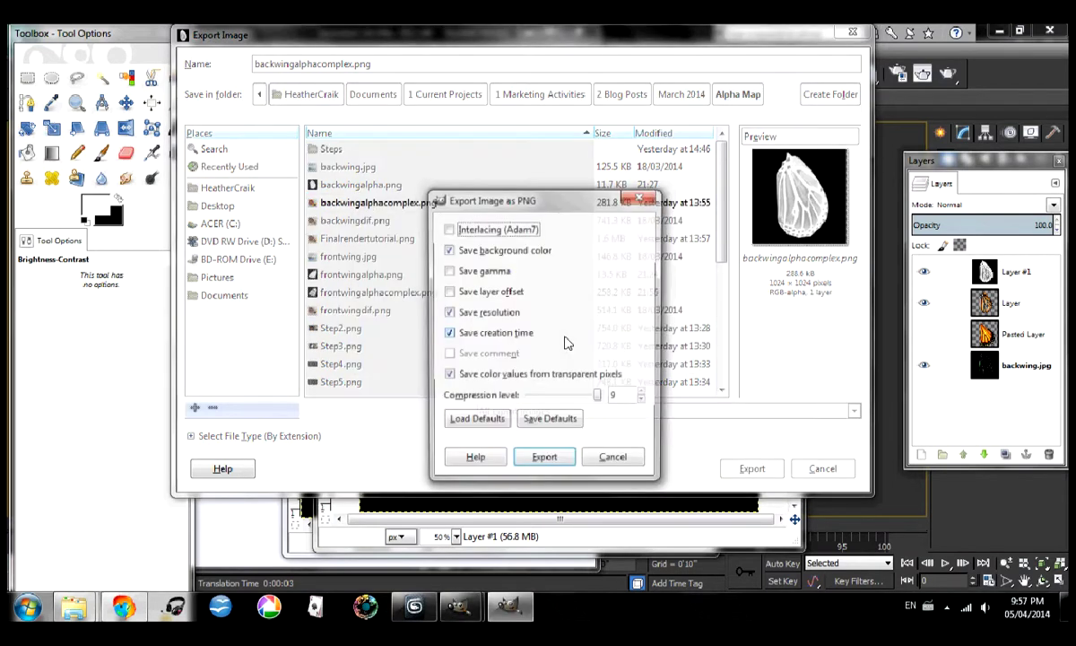
pyautogui.click(544, 456)
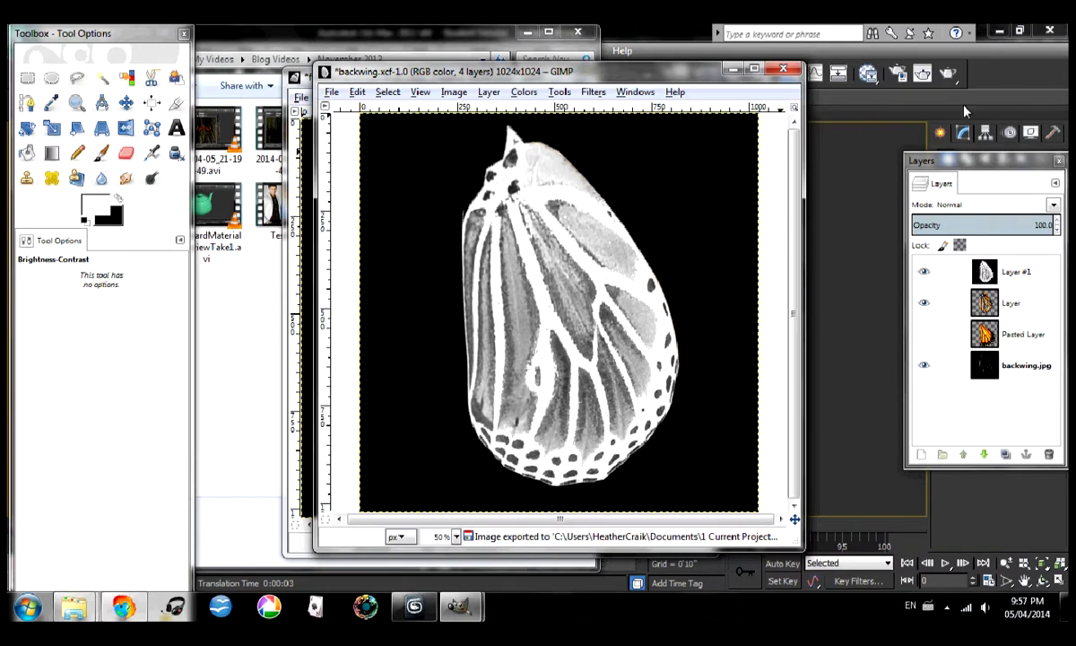
# - Switch to 3ds Max and, in the Slate Material Editor, set the Back Wing material's opacity bitmap to backwingalphacomplex.png
pyautogui.click(986, 107)
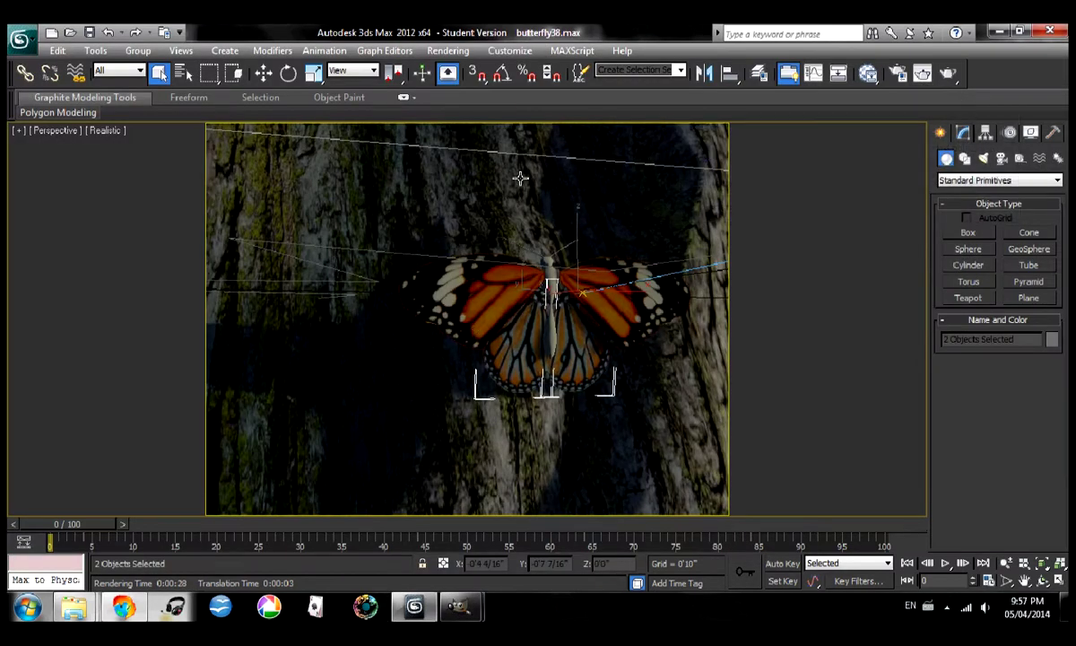
pyautogui.click(867, 74)
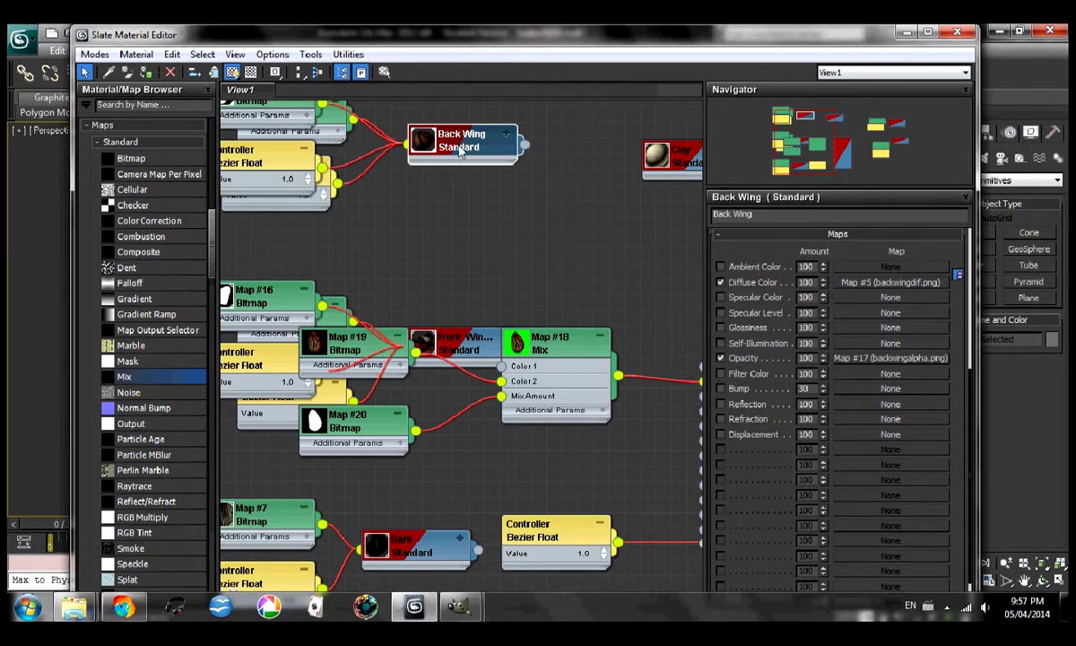
pyautogui.click(913, 357)
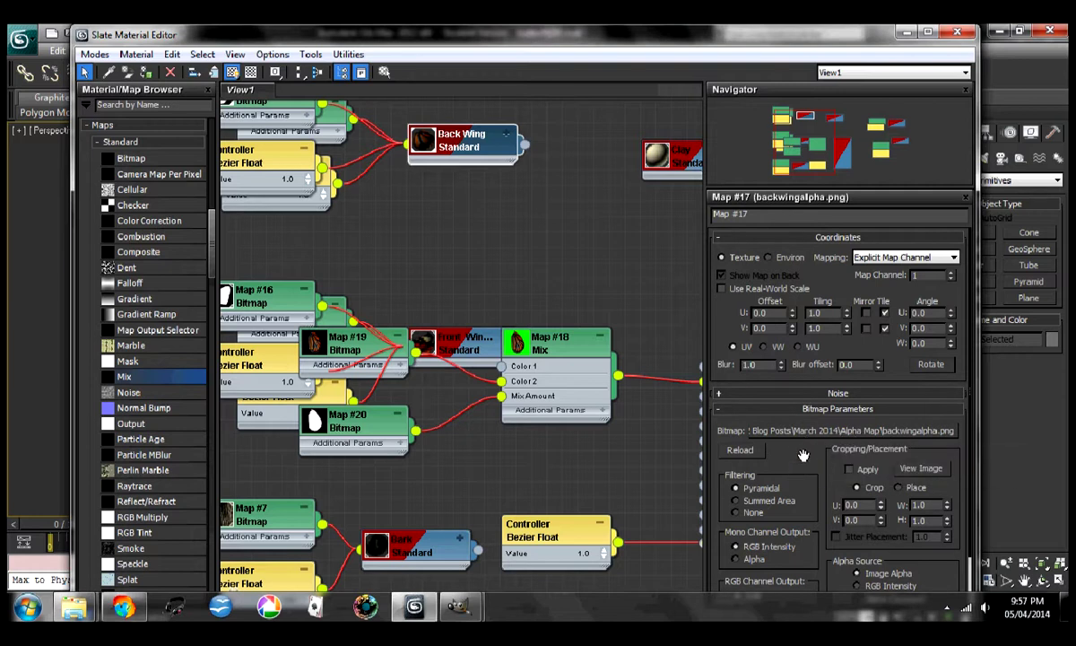
pyautogui.click(758, 430)
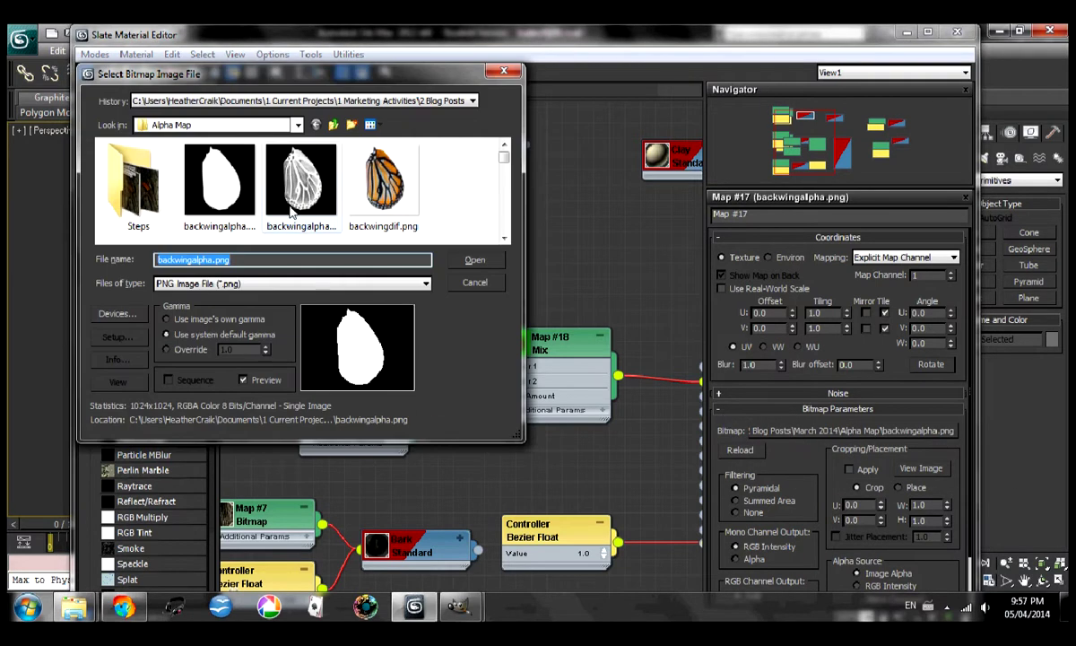
pyautogui.click(301, 204)
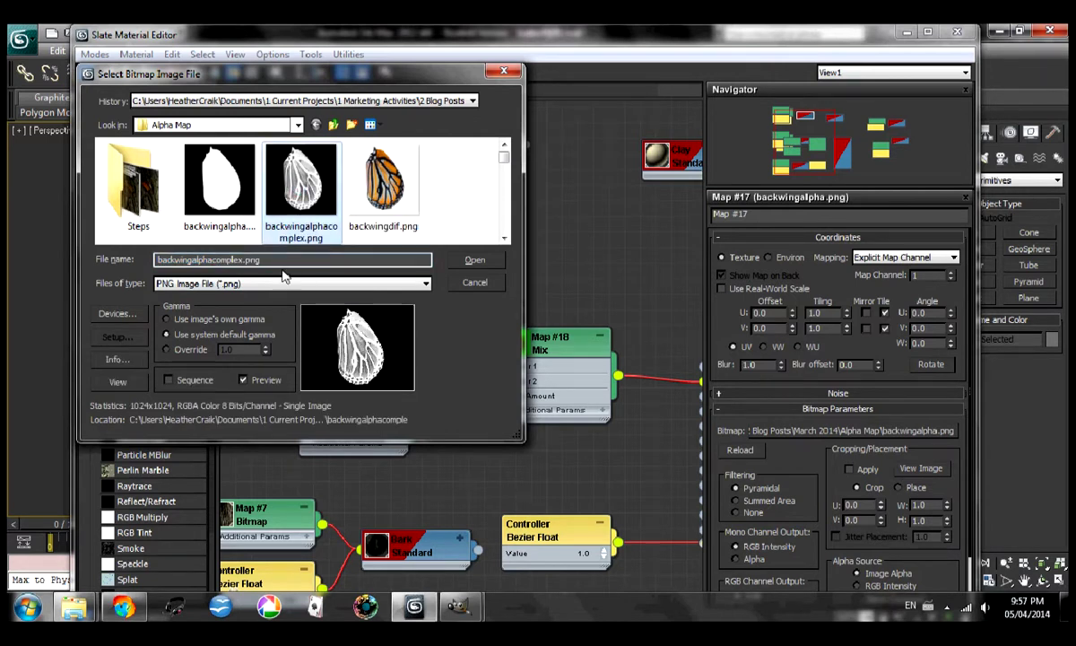
pyautogui.click(476, 260)
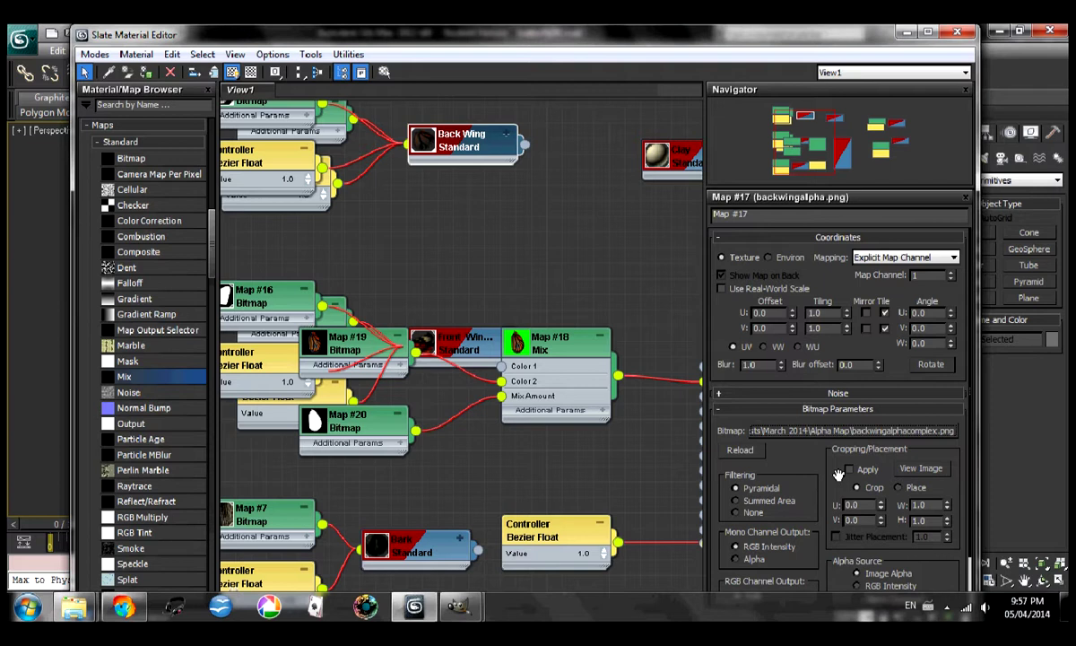
# - Set the Front Wings material's opacity bitmap to frontwingalphacomplex.png from the Alpha Map folder
pyautogui.doubleClick(470, 349)
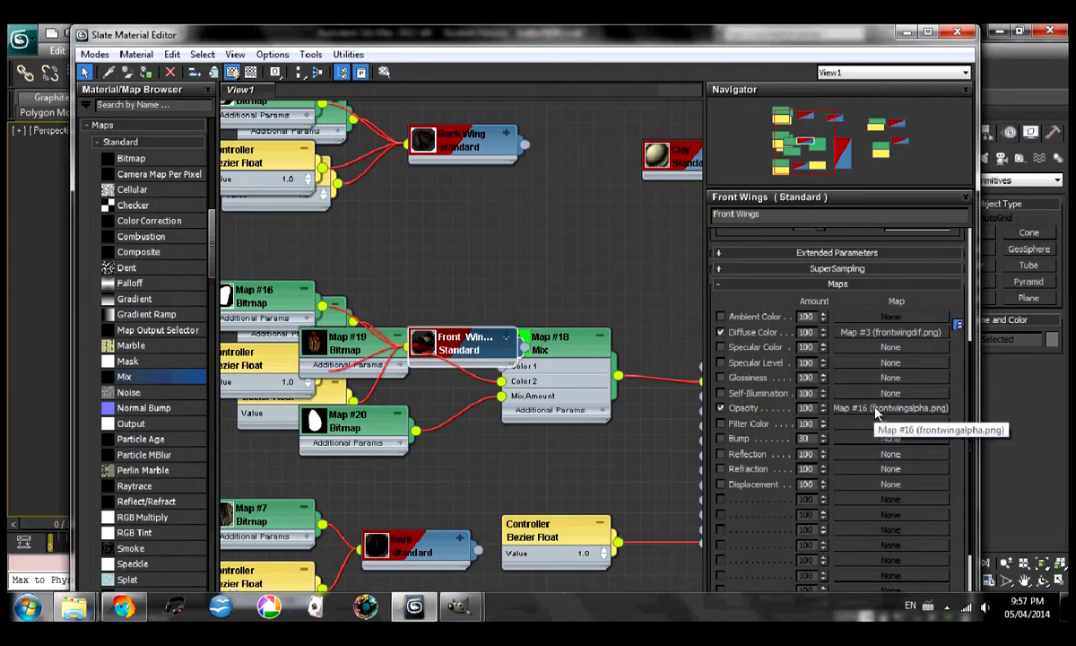
pyautogui.click(876, 409)
pyautogui.click(787, 432)
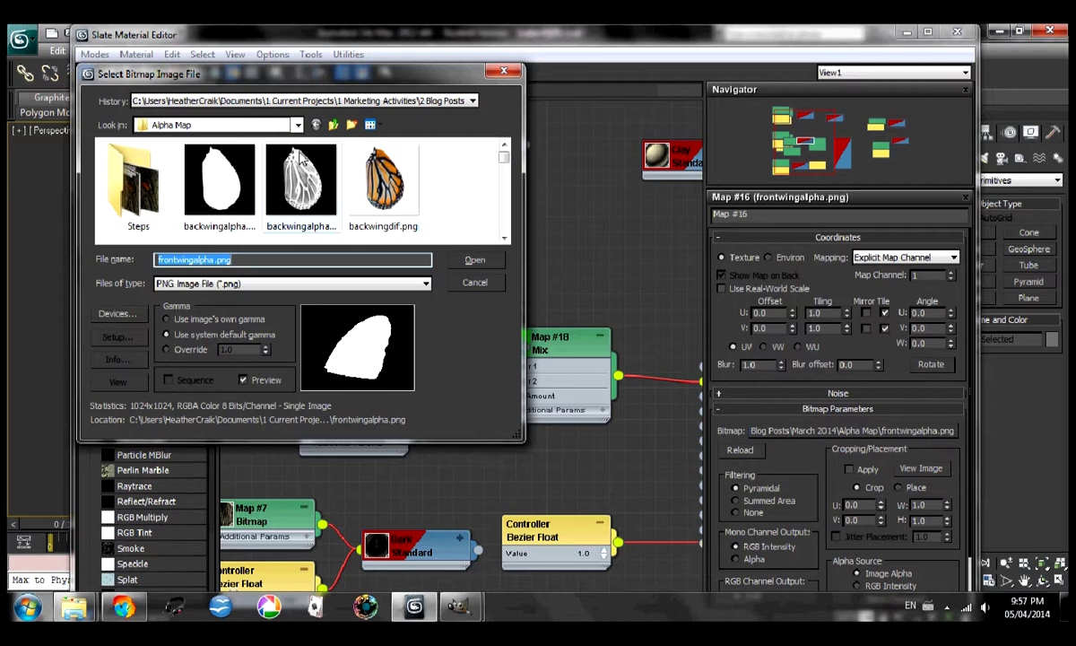
pyautogui.click(301, 184)
pyautogui.moveTo(503, 169); pyautogui.dragTo(504, 186)
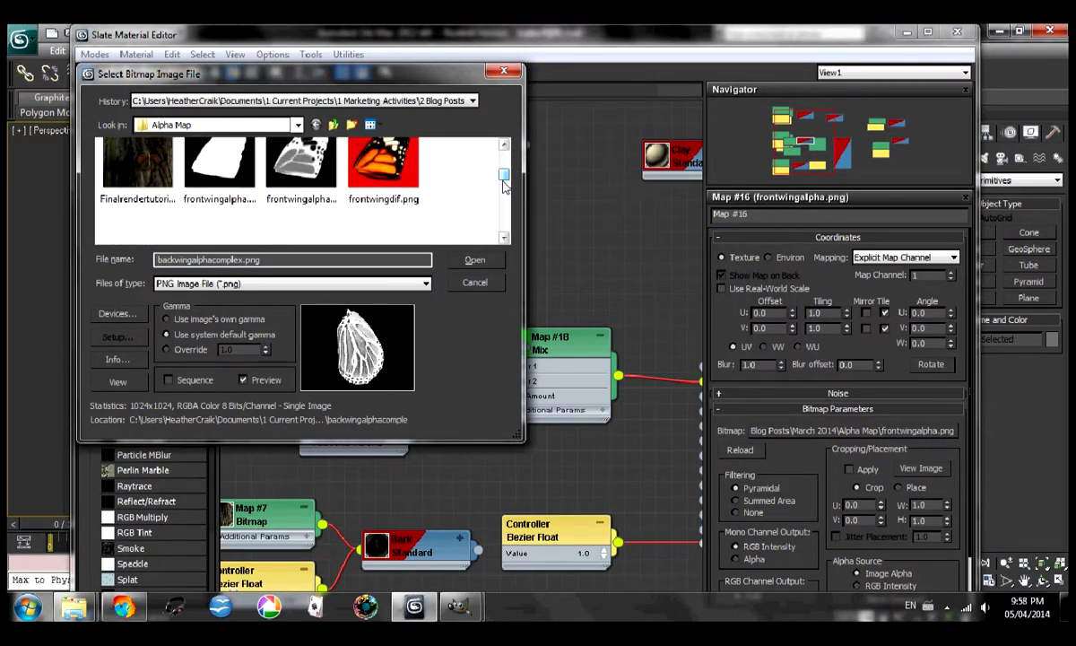
pyautogui.click(302, 170)
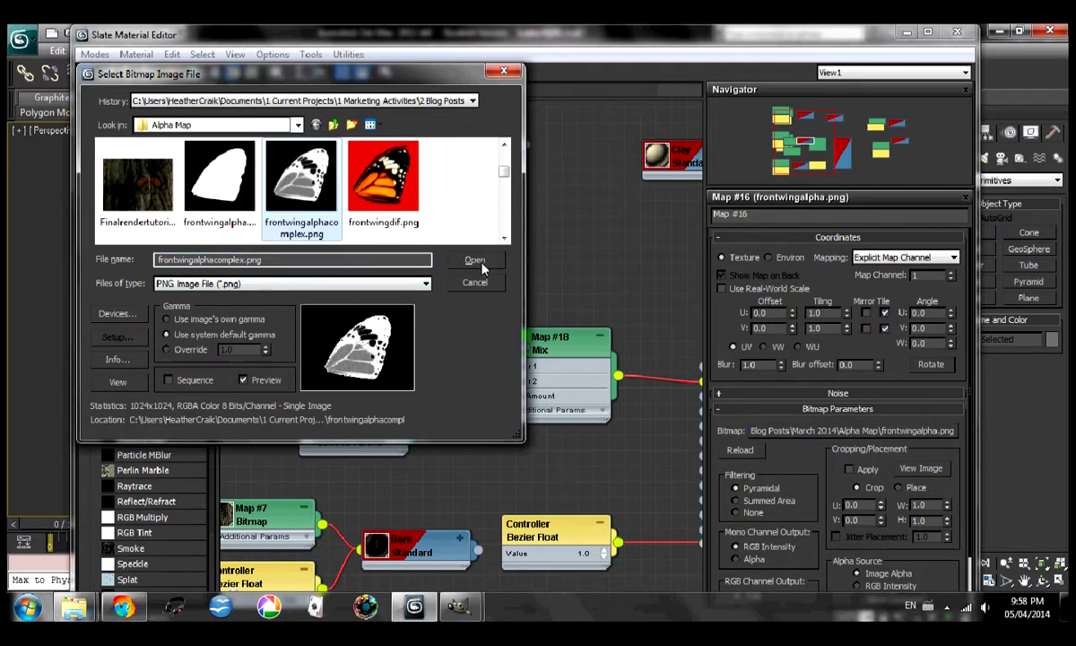
pyautogui.click(474, 260)
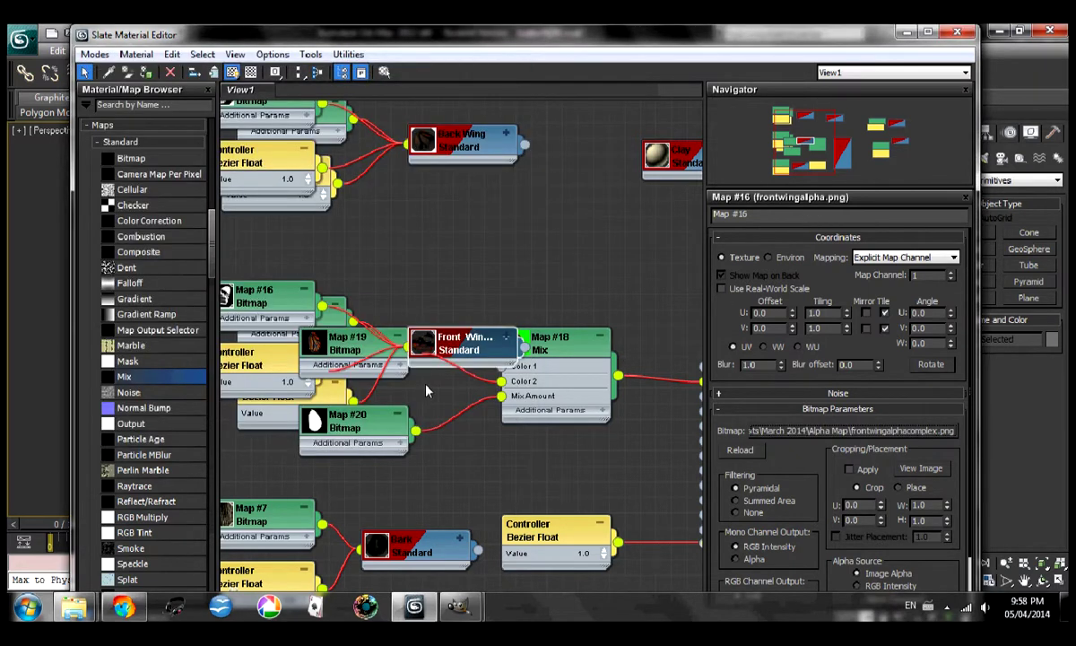
# - Close the material editor, render the perspective view to check the butterfly's wing transparency, and close the render
pyautogui.click(956, 32)
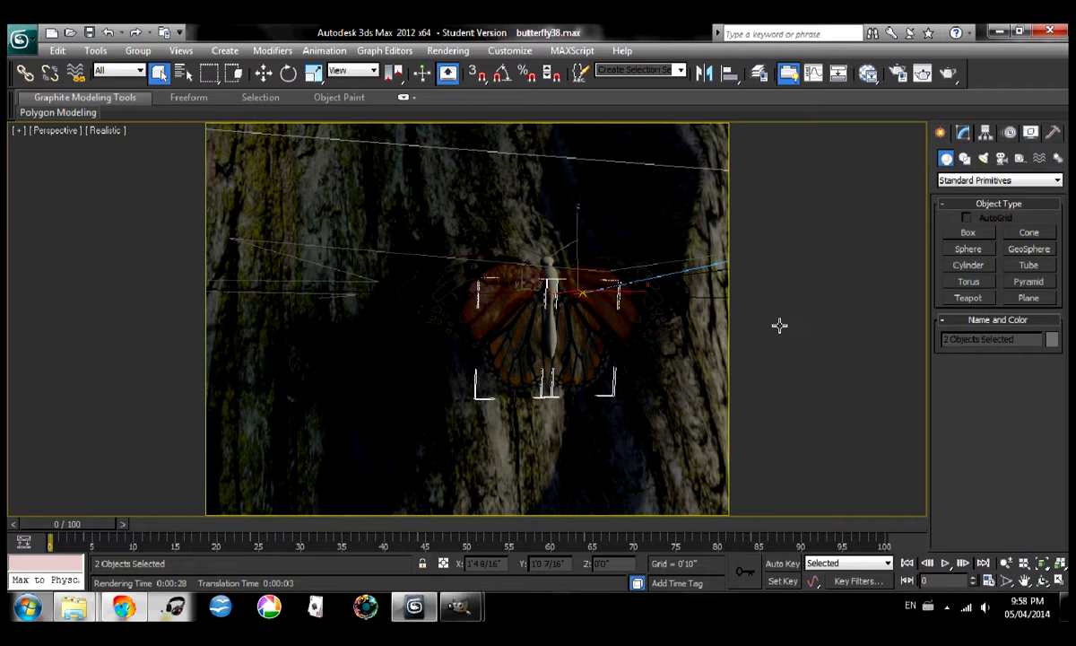
pyautogui.hotkey('shift', 'q')
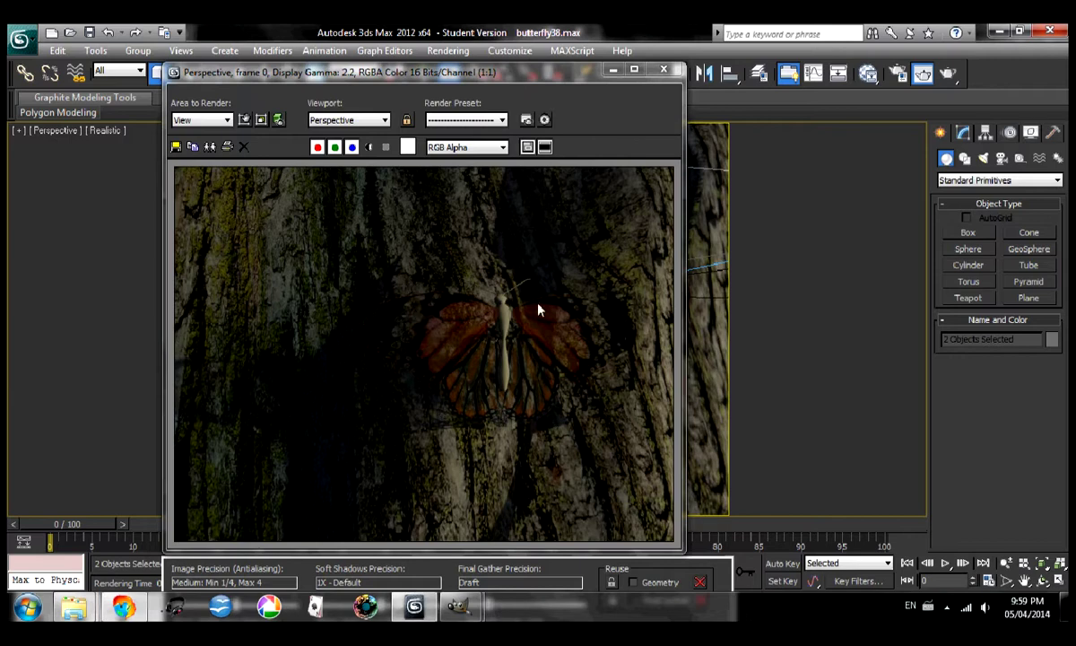
pyautogui.click(663, 69)
# - Review the Front Wings material's maps and the available standard map types in the Slate Material Editor, and render the perspective view again
pyautogui.click(870, 82)
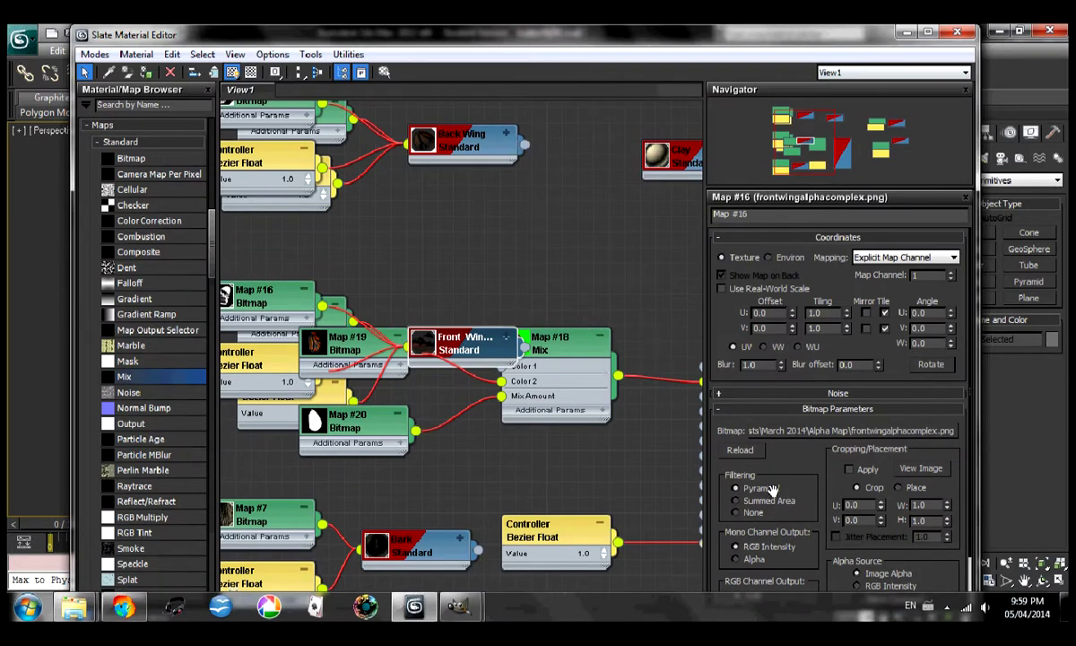
pyautogui.doubleClick(483, 352)
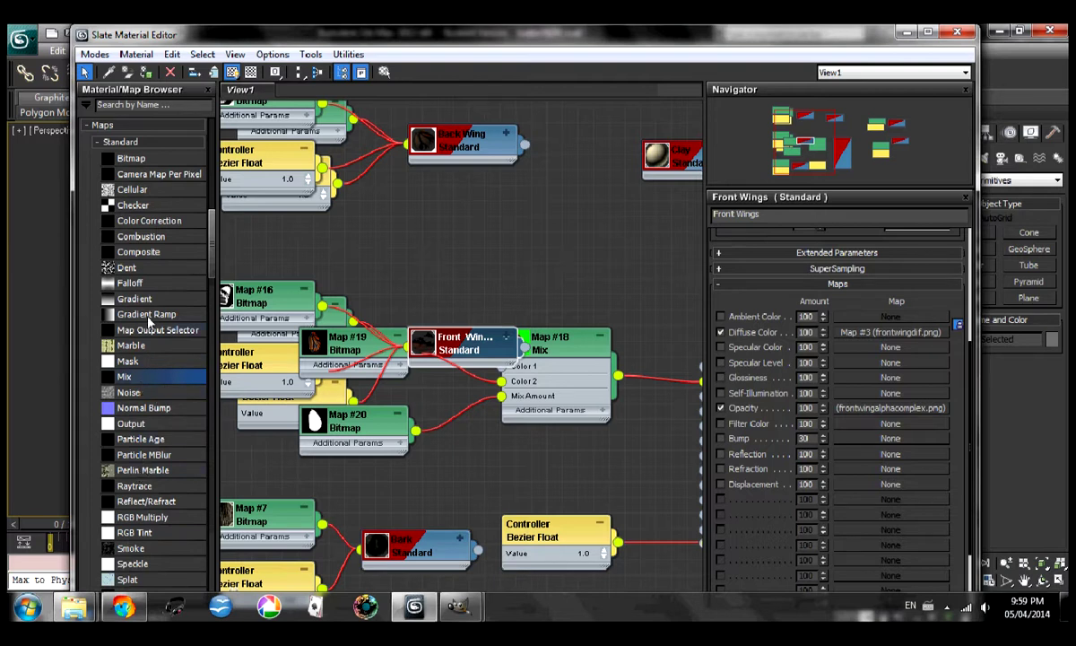
pyautogui.scroll(-5, 195, 243)
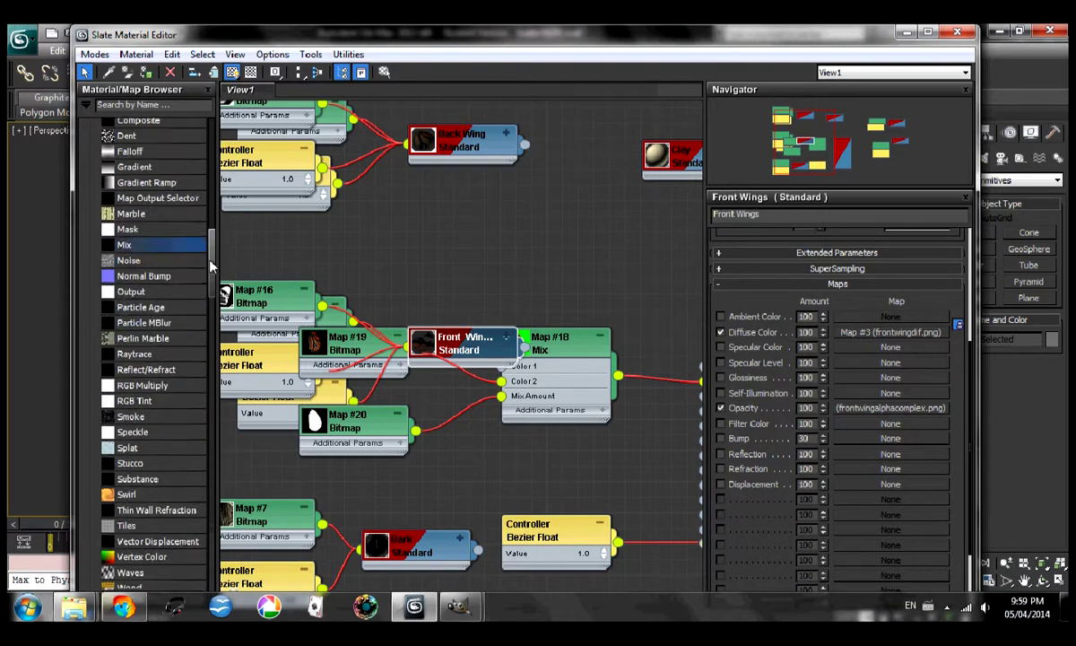
pyautogui.scroll(2, 195, 256)
pyautogui.scroll(1, 204, 269)
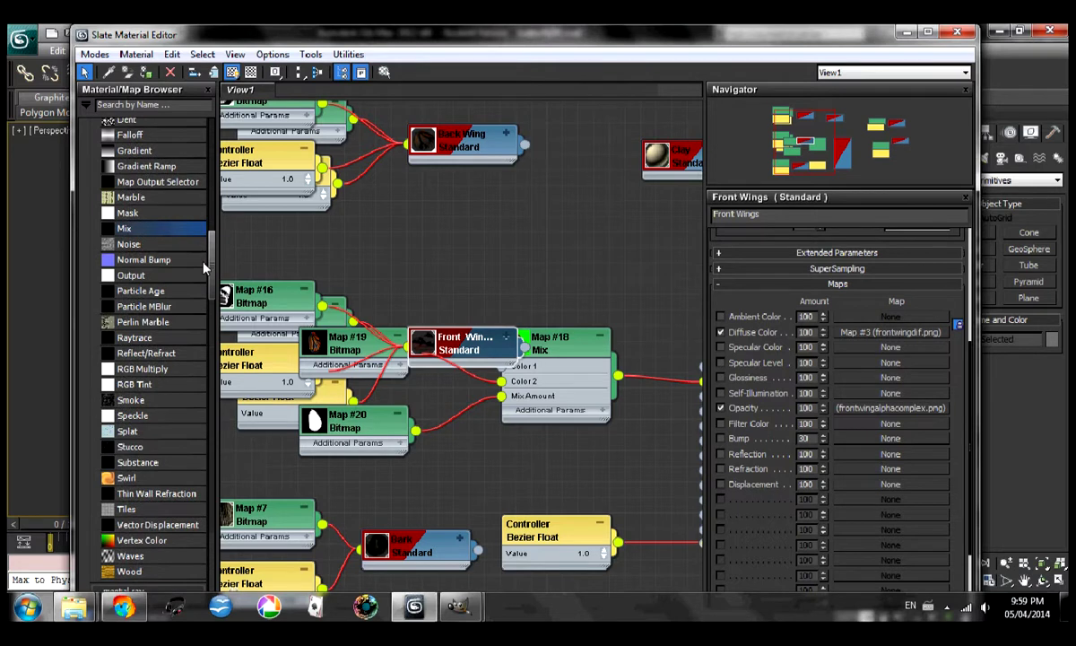
pyautogui.click(957, 32)
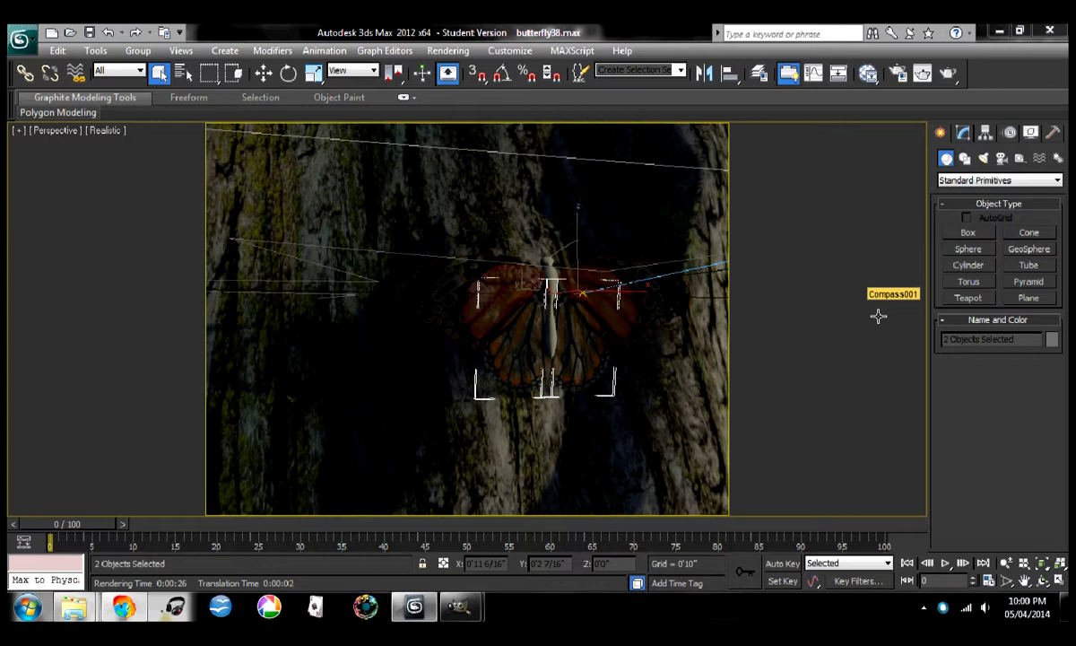
pyautogui.hotkey('shift', 'q')
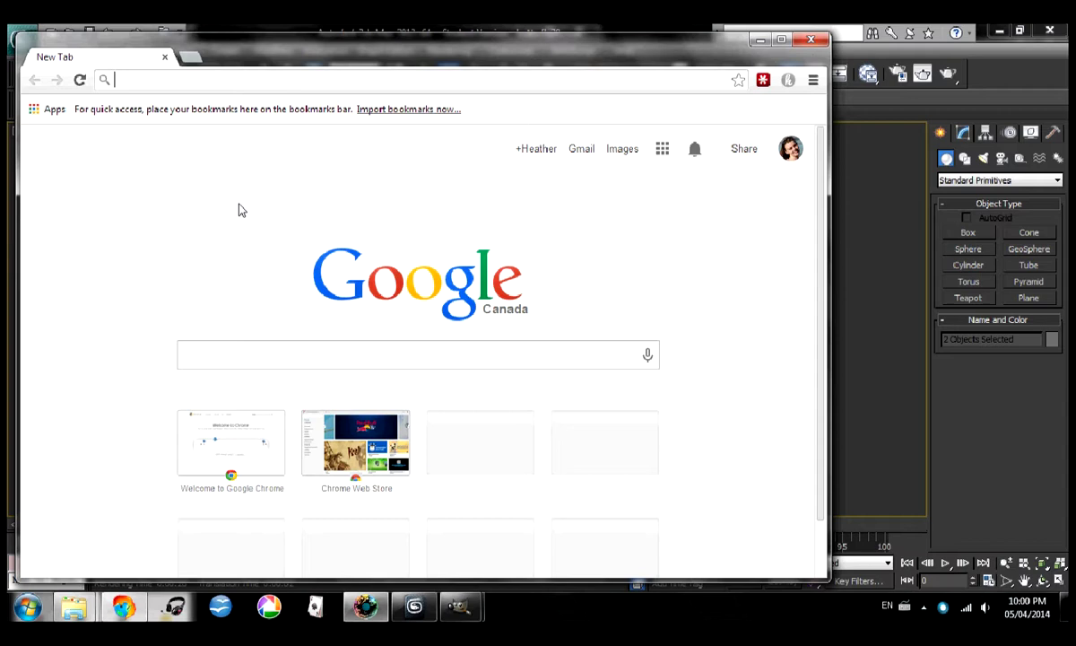
# - Switch to Chrome, open shadesofadream.com, and maximize the browser window
pyautogui.write('shadesofadream.com')
pyautogui.press('Return')
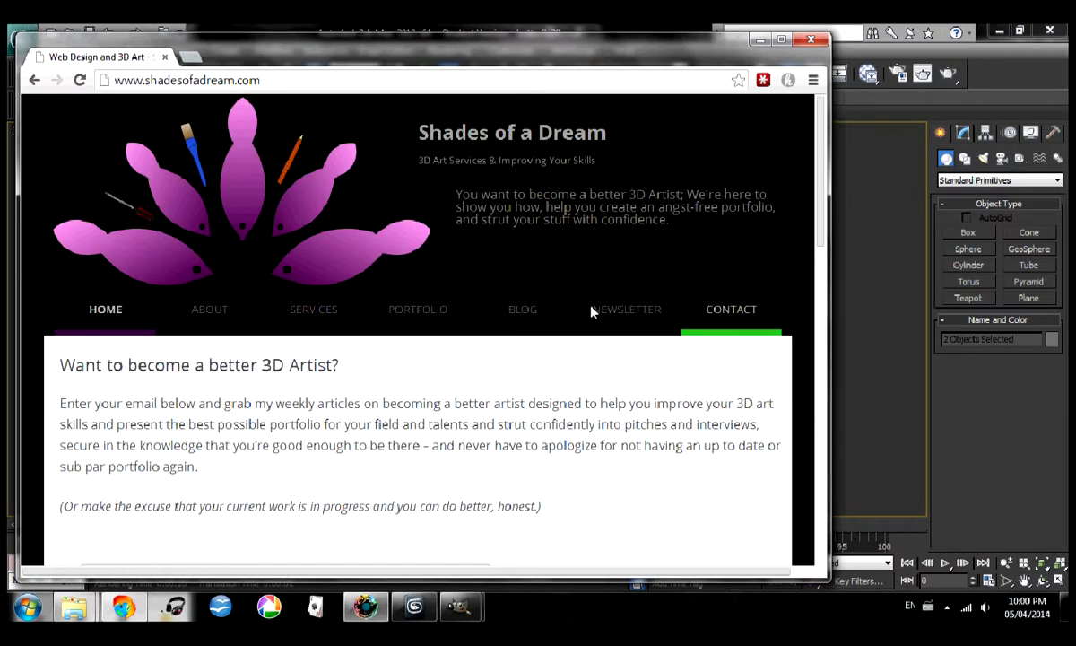
pyautogui.doubleClick(740, 40)
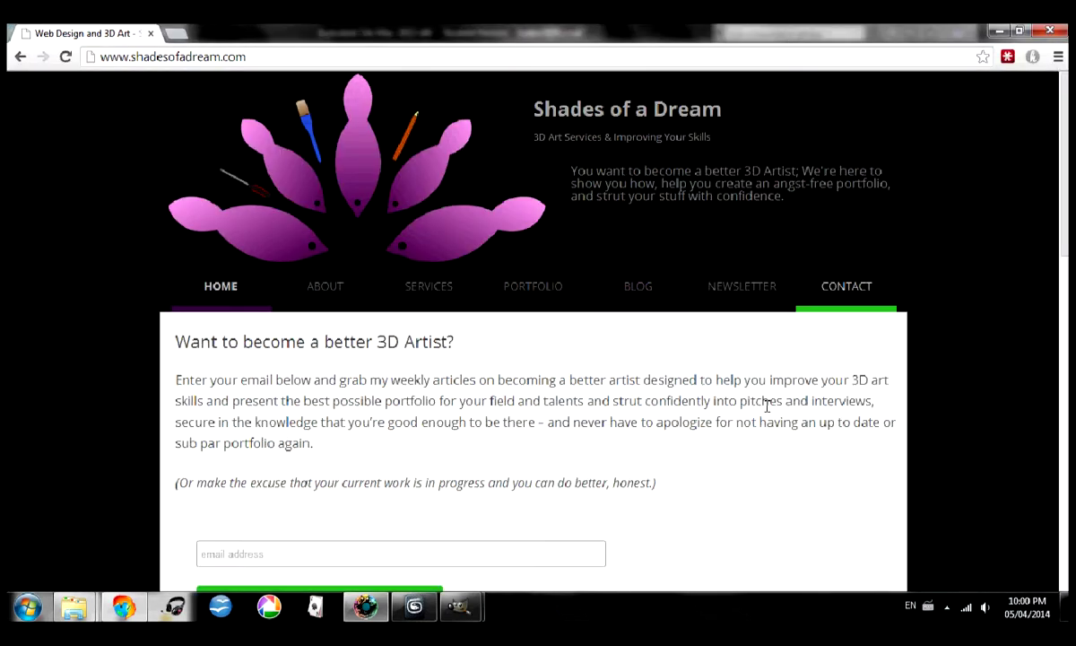
# - Open the site's Blog page and skim through its posts, returning to the beginning of the page
pyautogui.click(633, 304)
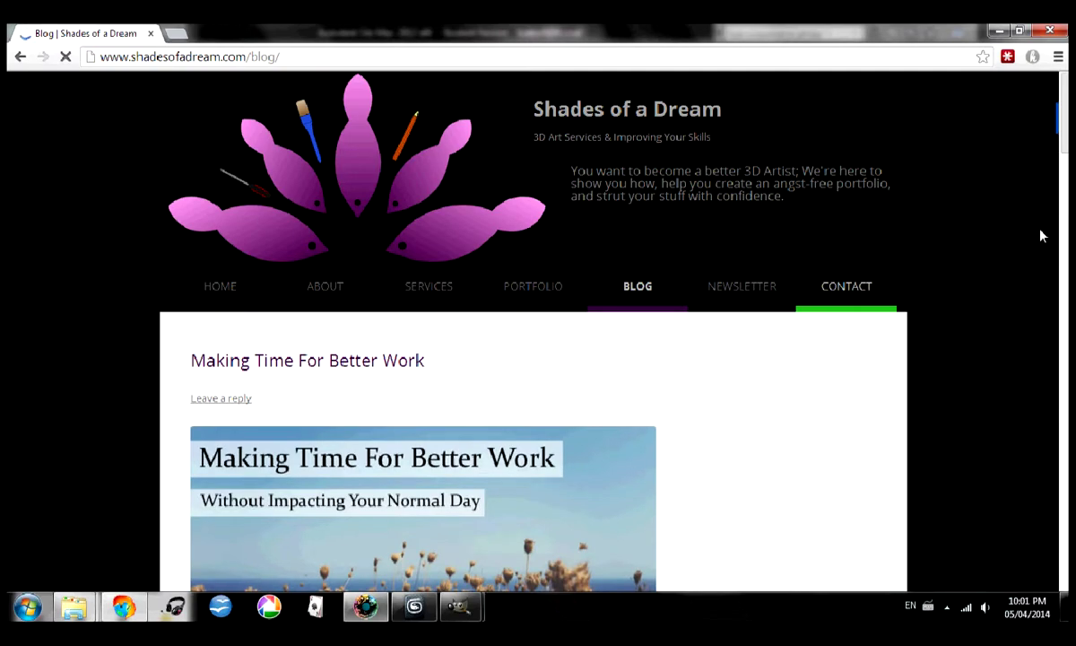
pyautogui.scroll(-6, 1040, 233)
pyautogui.moveTo(1064, 199); pyautogui.dragTo(1063, 468)
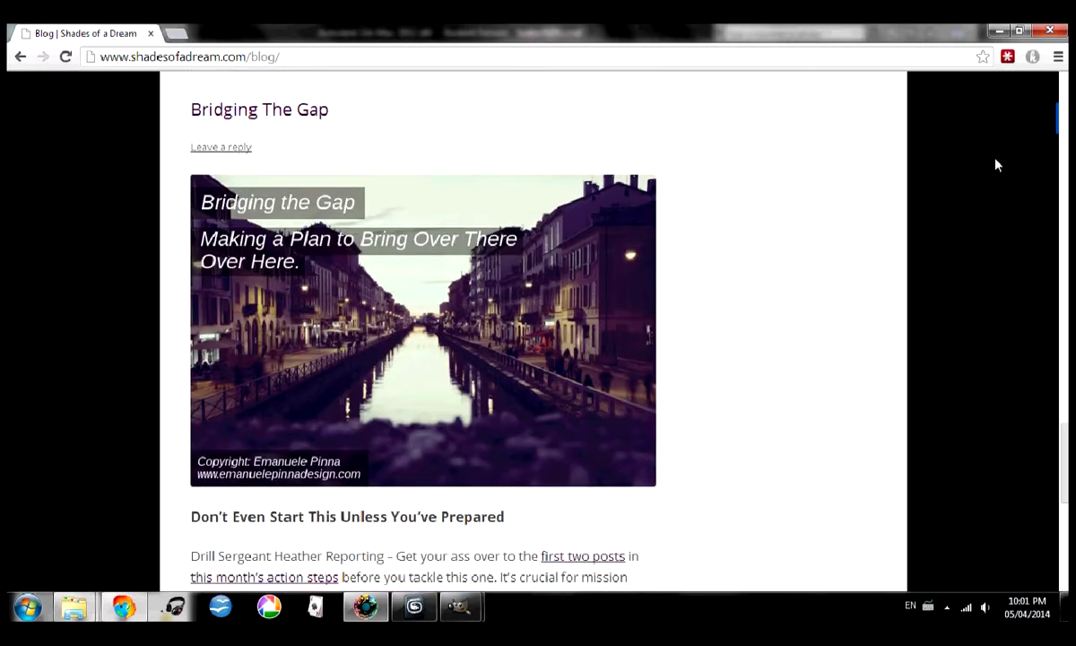
pyautogui.moveTo(1065, 431); pyautogui.dragTo(1065, 117)
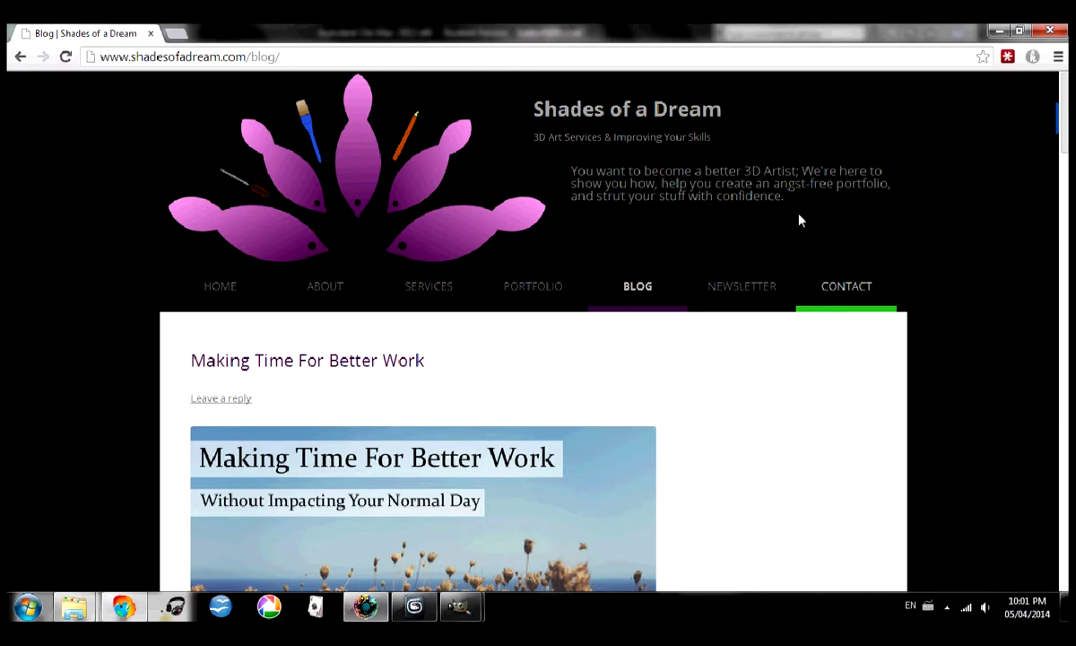